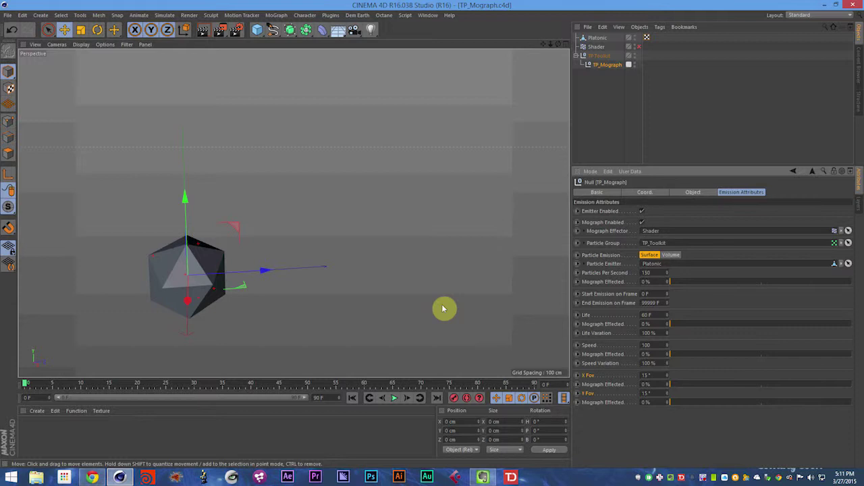
- View the TP Mograph emitter in the TP Toolkit window and close the window without adding it
key("shift+c")
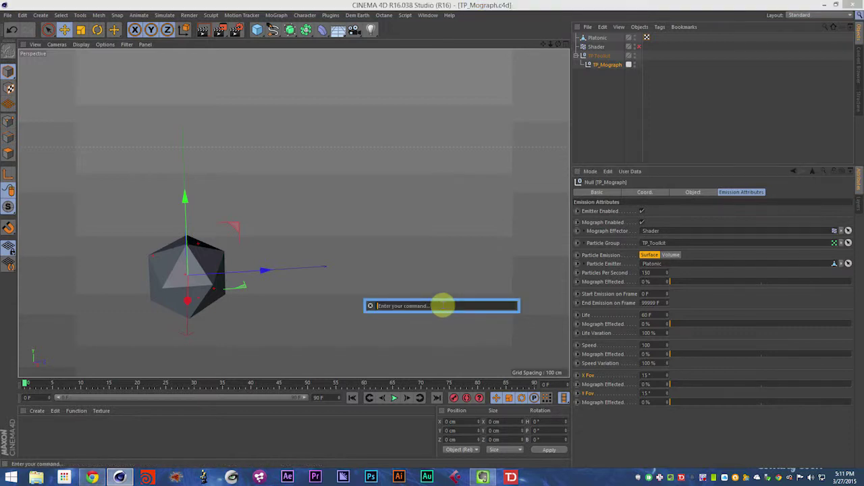
type("tp")
key("Return")
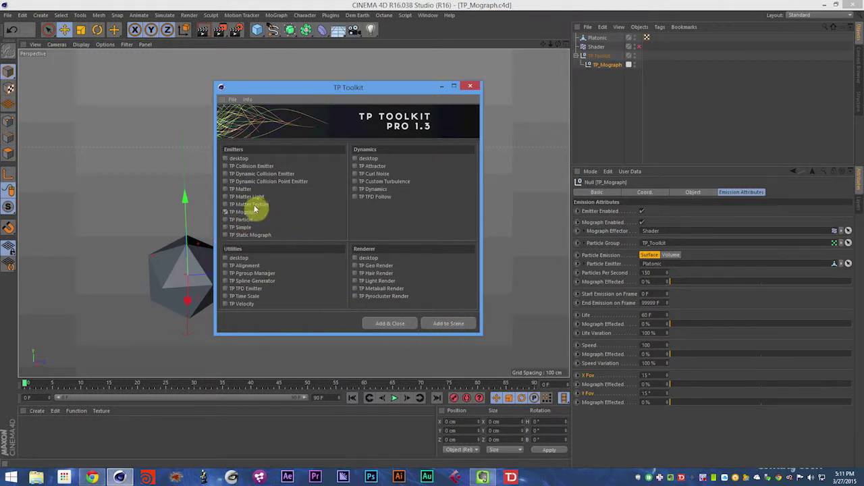
left_click(470, 86)
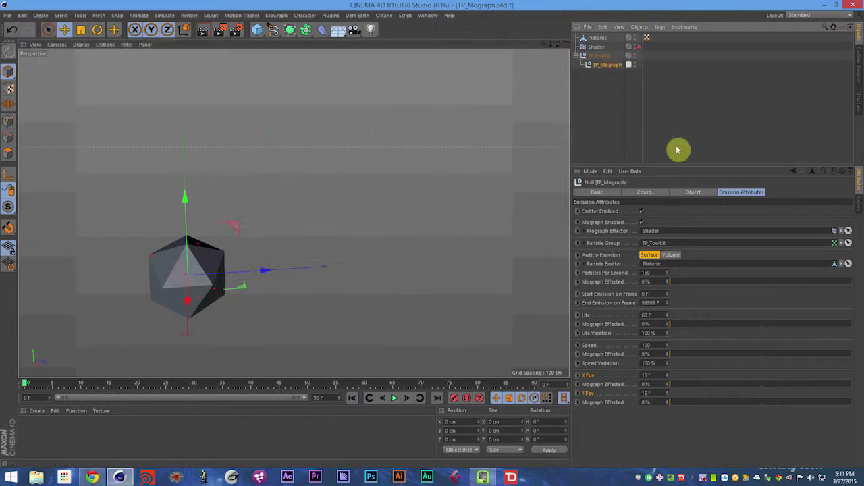
- Disable Mograph on the TP_Mograph emitter during playback to preview plain emission from the Platonic, and save the scene
key("F8")
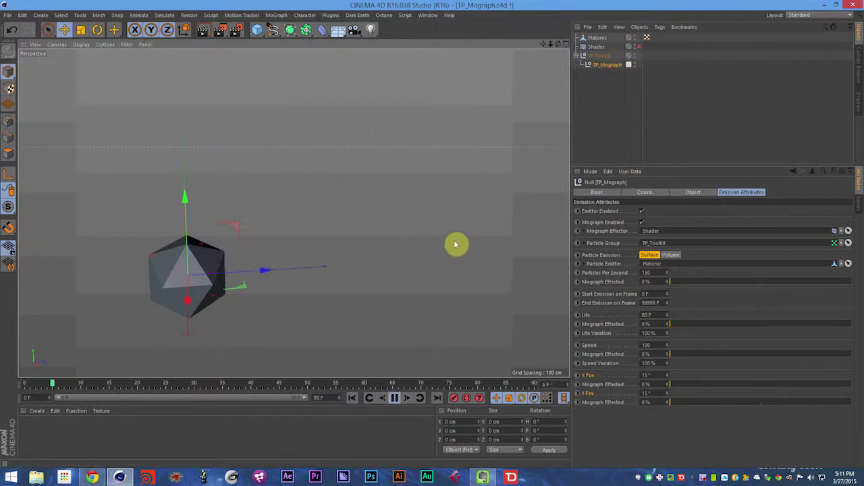
left_click(642, 222)
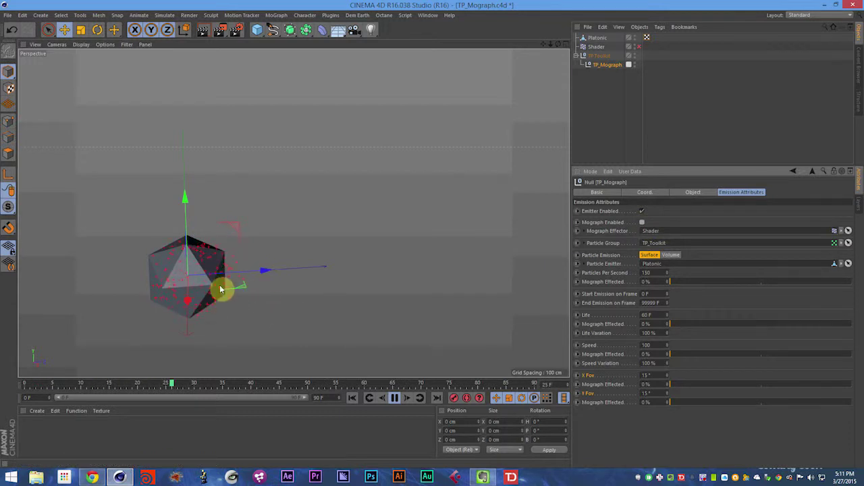
left_click_drag(202, 275, 208, 315, "alt")
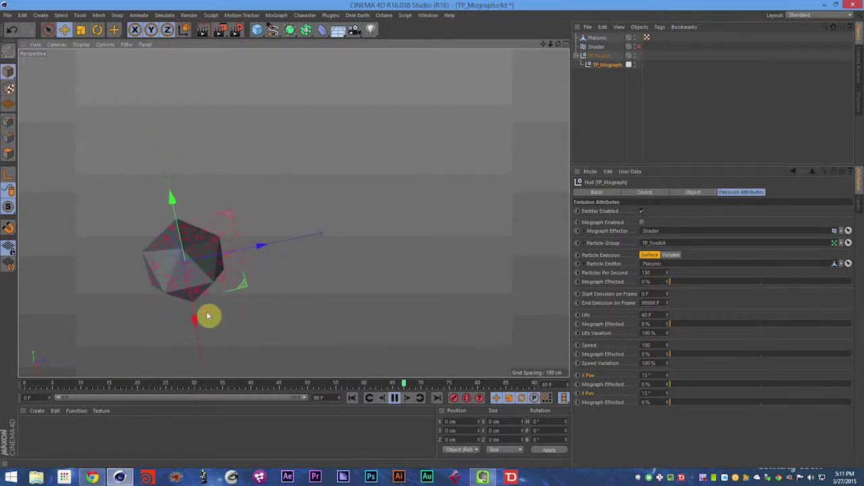
key("F8")
key("ctrl+s")
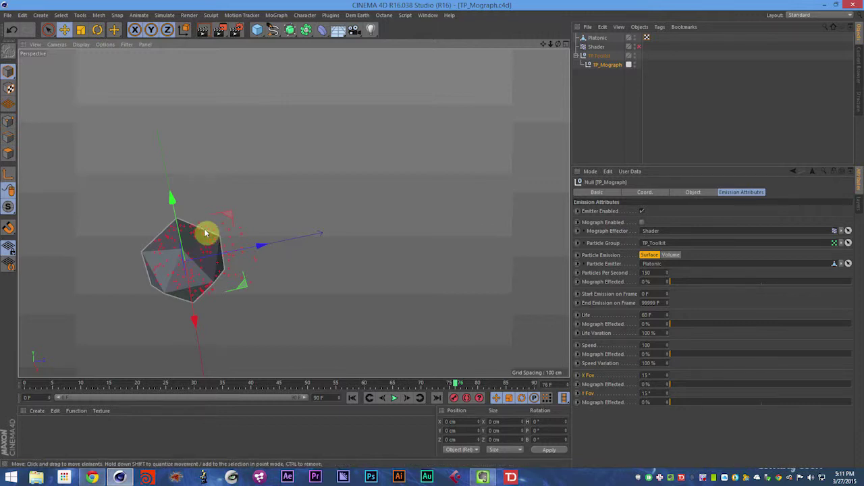
- Find TP Toolkit again by command search and in the plugin list, and point out its TP Mograph emitter without adding it
key("shift+c")
type("tp")
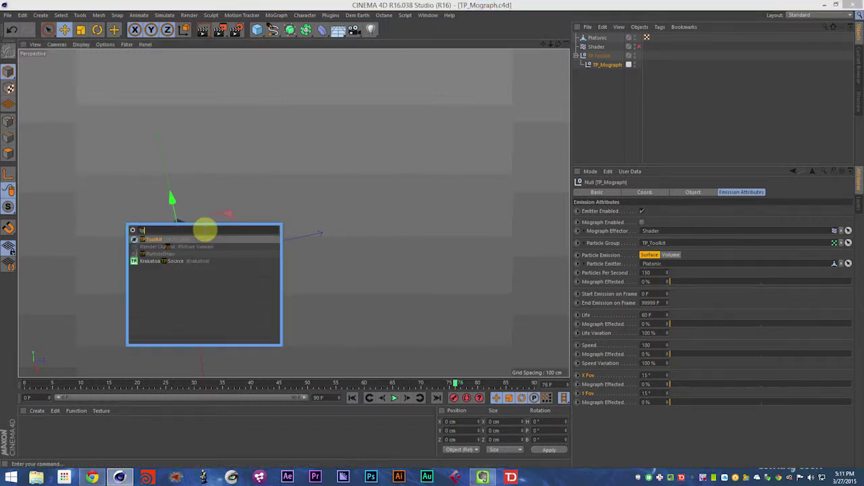
type(" to")
key("Return")
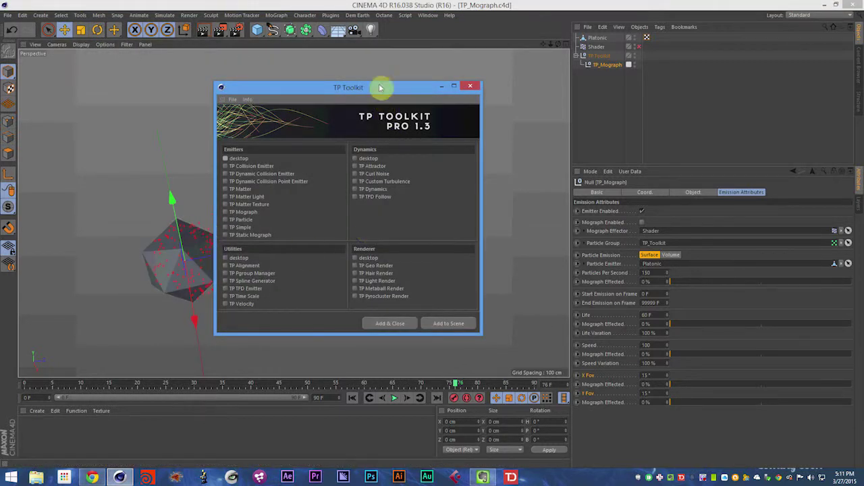
left_click(331, 15)
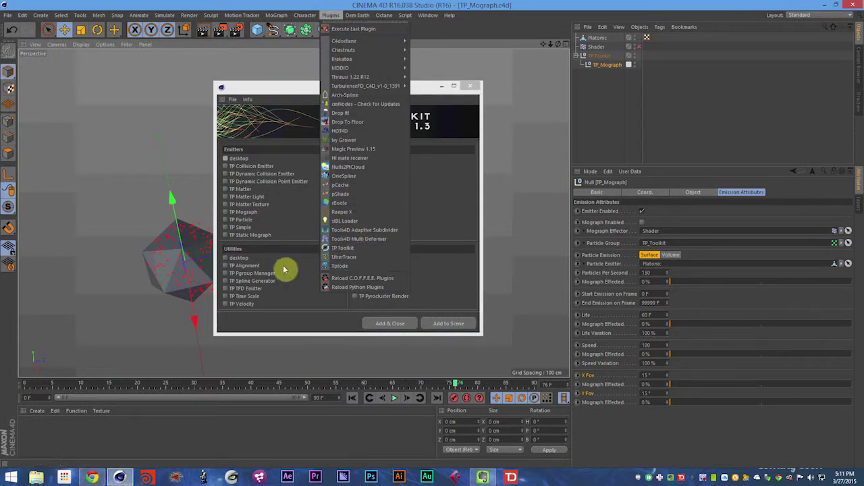
left_click(264, 250)
left_click(229, 212)
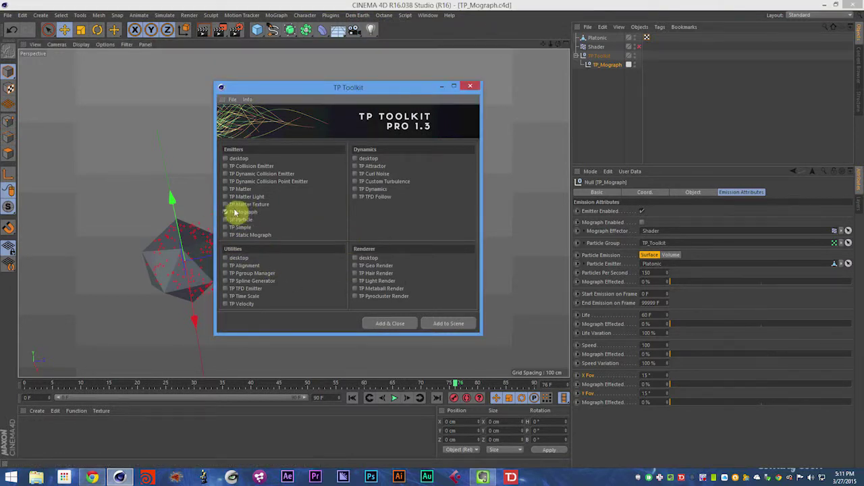
left_click(391, 324)
left_click(469, 86)
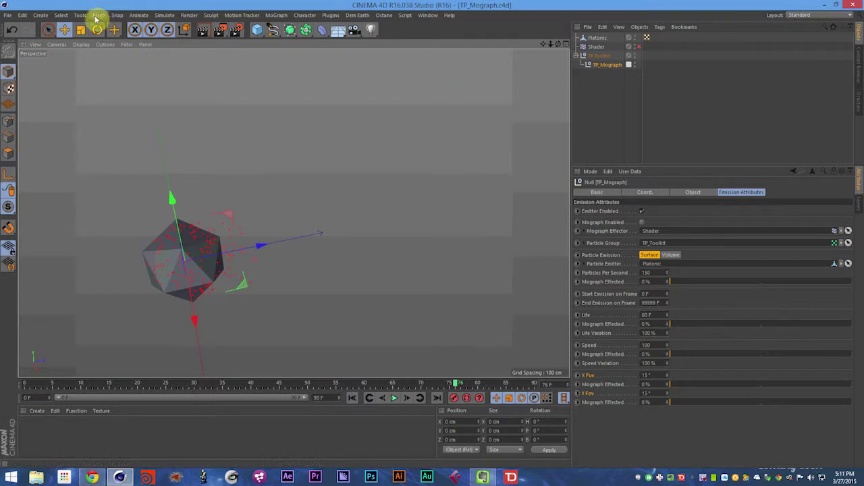
- Open the Thinking Particles settings window and select the TP_Toolkit particle group
left_click(135, 15)
mouse_move(162, 16)
mouse_move(176, 62)
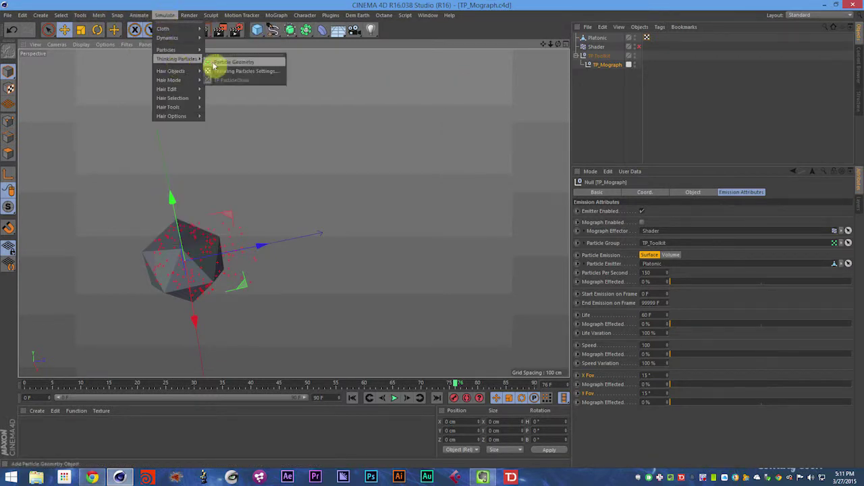
left_click(217, 70)
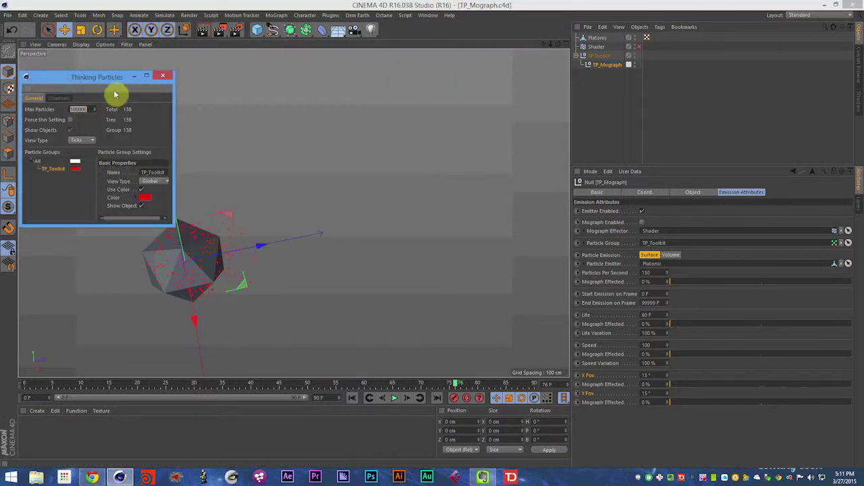
left_click_drag(113, 81, 153, 86)
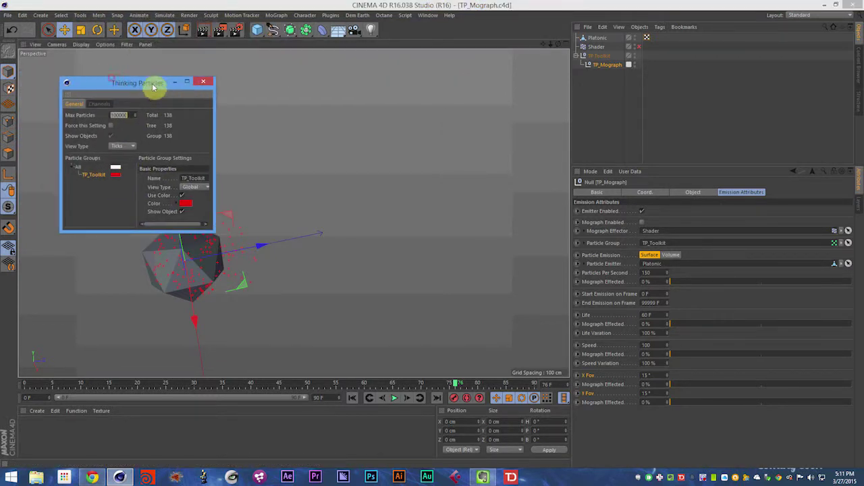
left_click(102, 178)
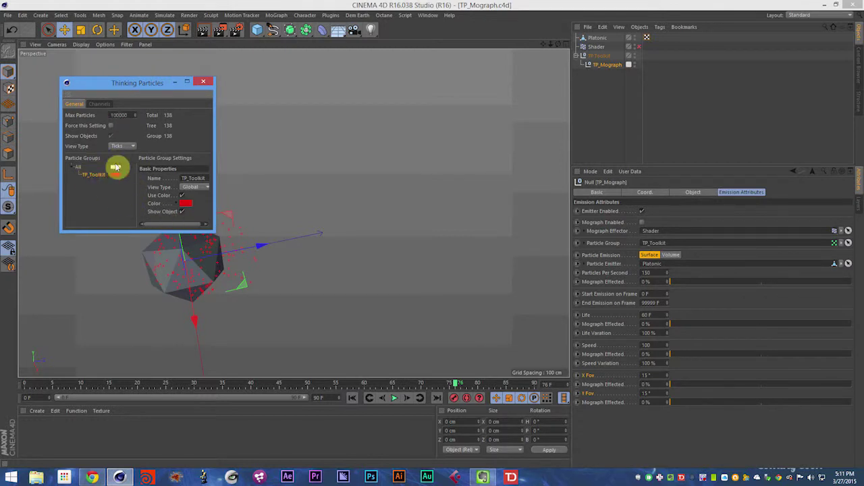
- Reset all of the TP_Mograph emission attributes to their default values
left_click(594, 210)
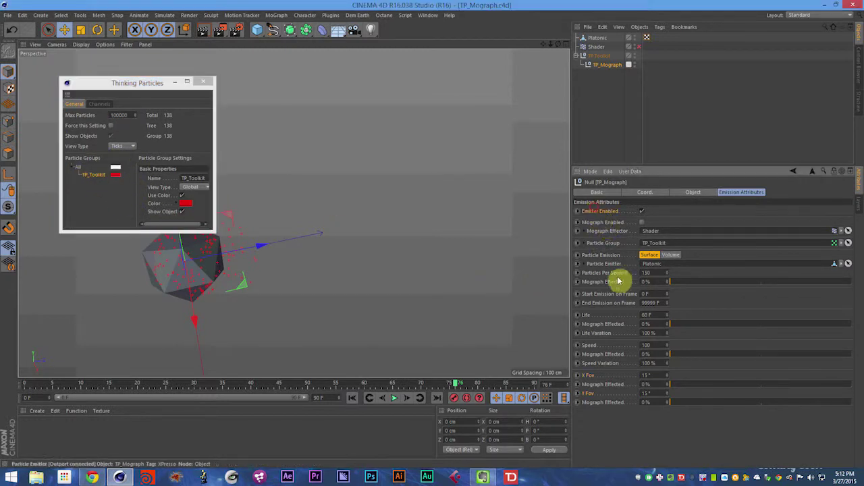
right_click(597, 351)
left_click(615, 380)
left_click(599, 428)
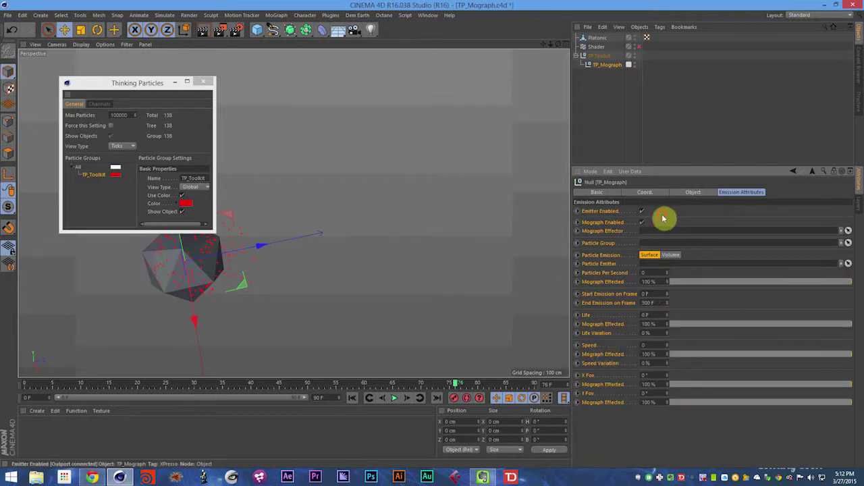
left_click(623, 455)
- Assign the TP_Toolkit group as TP_Mograph's Particle Group, save the scene and move the Thinking Particles window aside
left_click(617, 243)
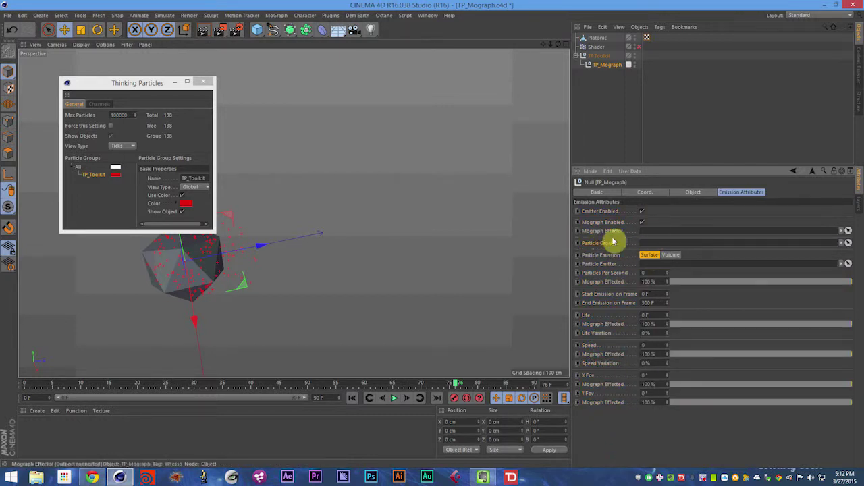
left_click_drag(98, 178, 654, 245)
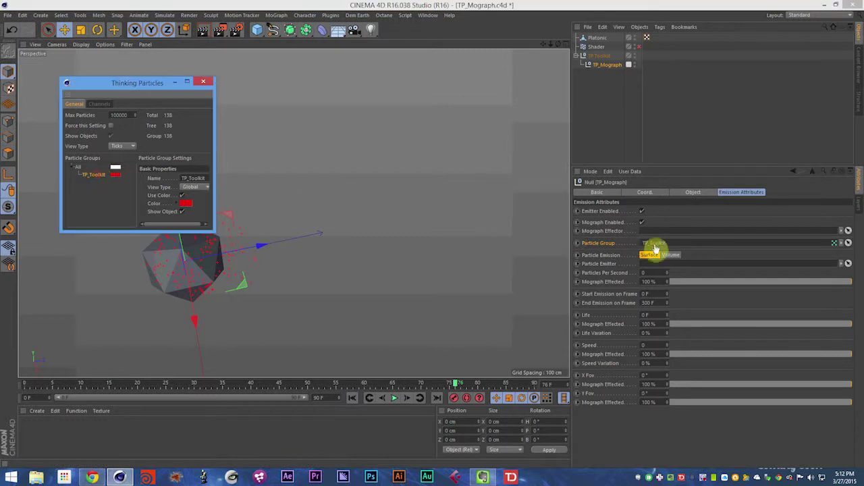
key("ctrl+s")
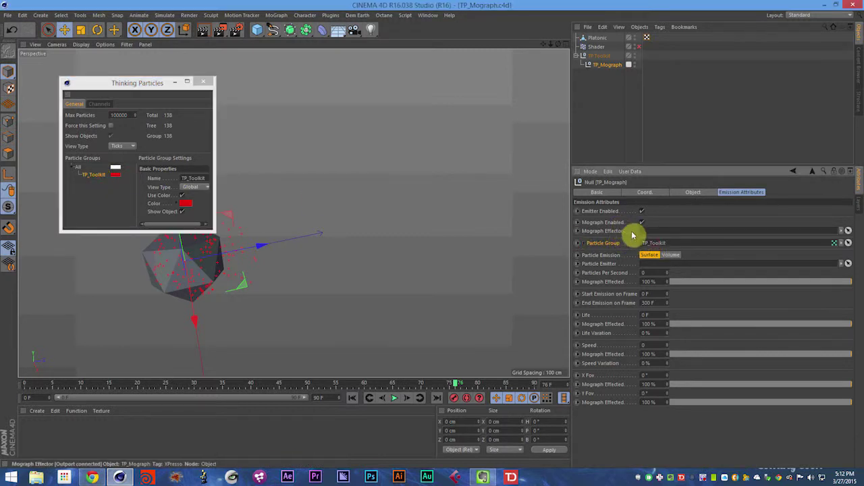
left_click_drag(135, 77, 109, 64)
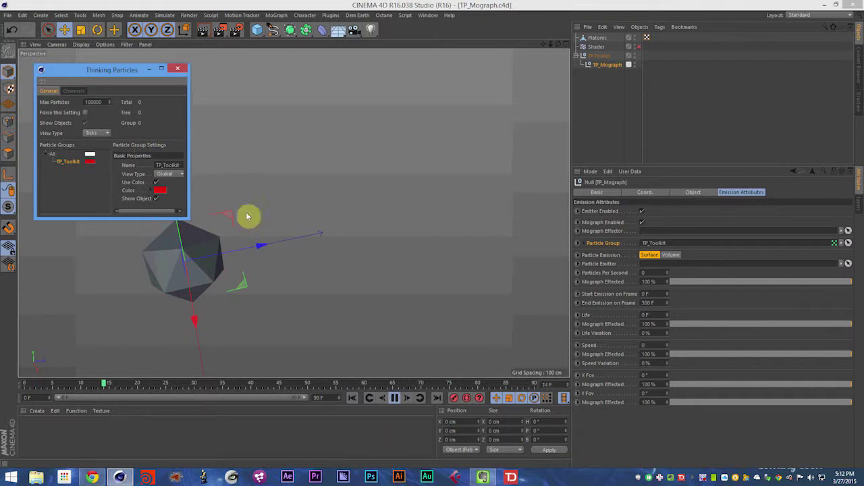
- Assign the Platonic object as the Particle Emitter of TP_Mograph
left_click(669, 276)
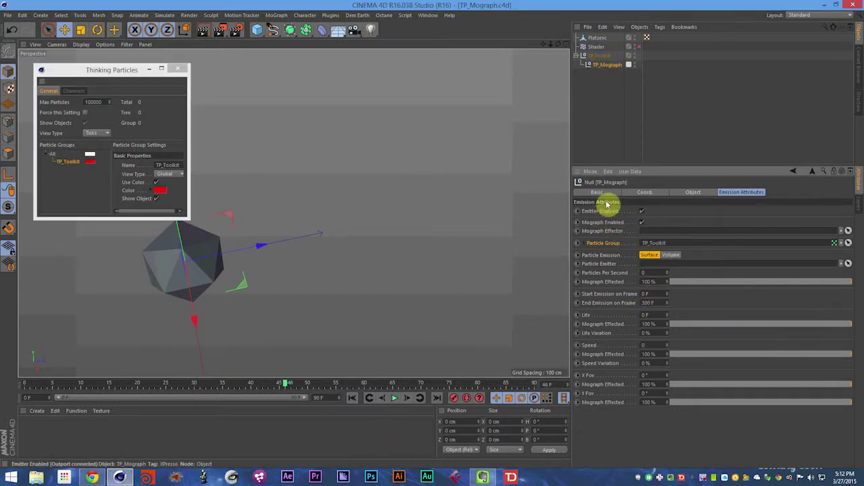
left_click(600, 42)
left_click(601, 58)
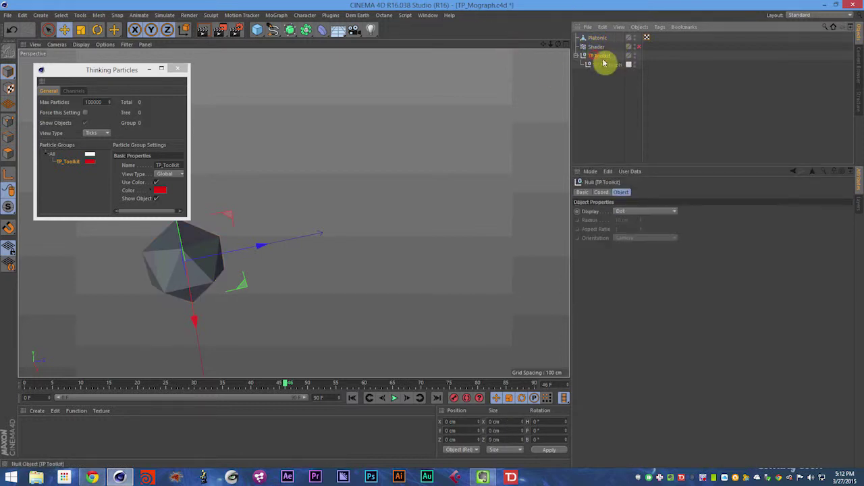
left_click(603, 63)
left_click_drag(603, 36, 658, 264)
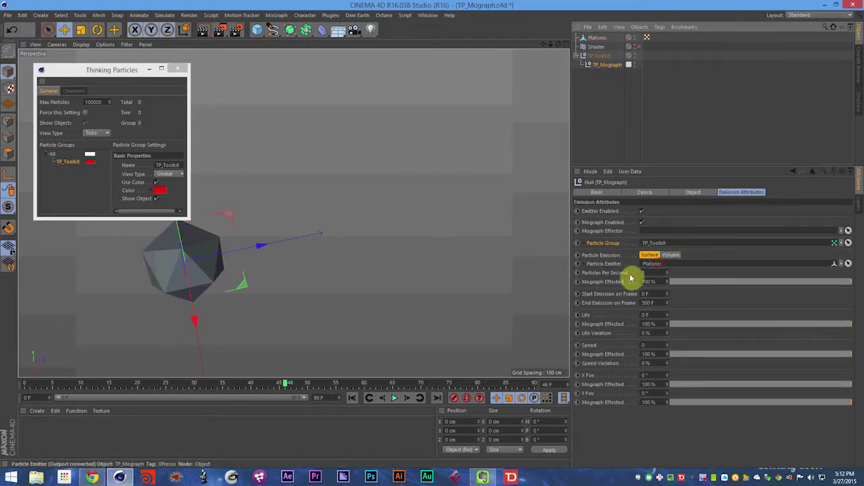
left_click(611, 265)
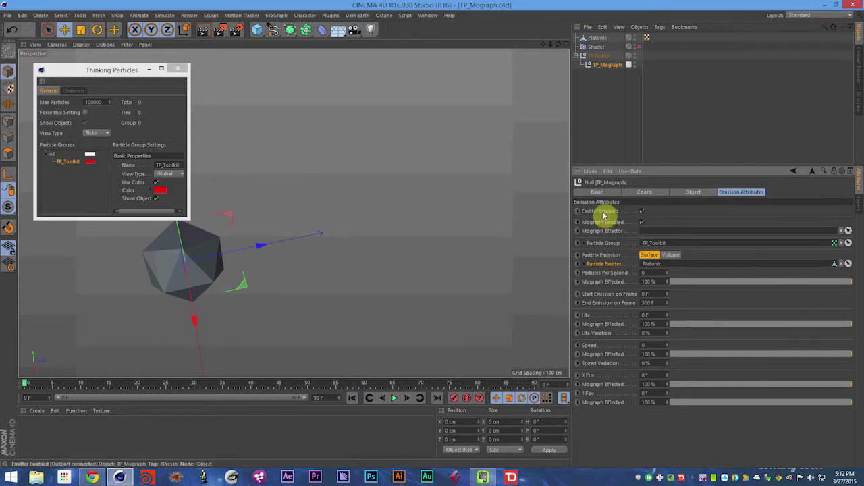
- Disable Mograph during playback, set Particles Per Second to 1500, Life to 90 F and Speed to 100, and save
key("F8")
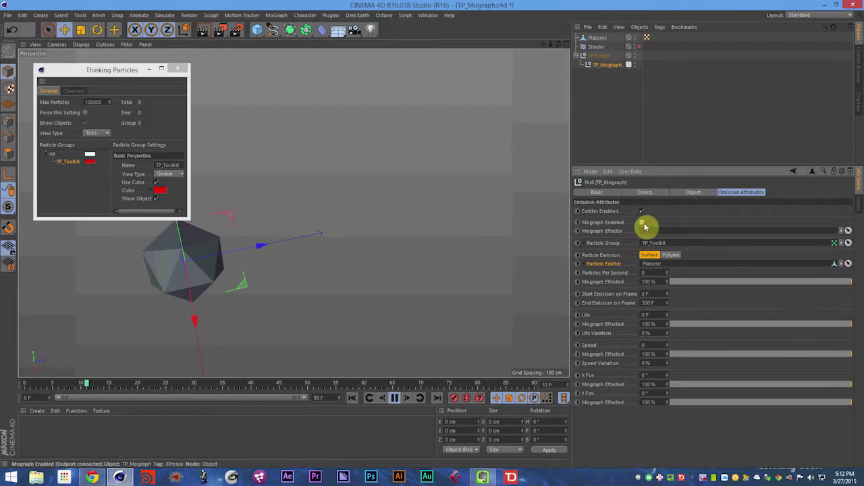
left_click(651, 274)
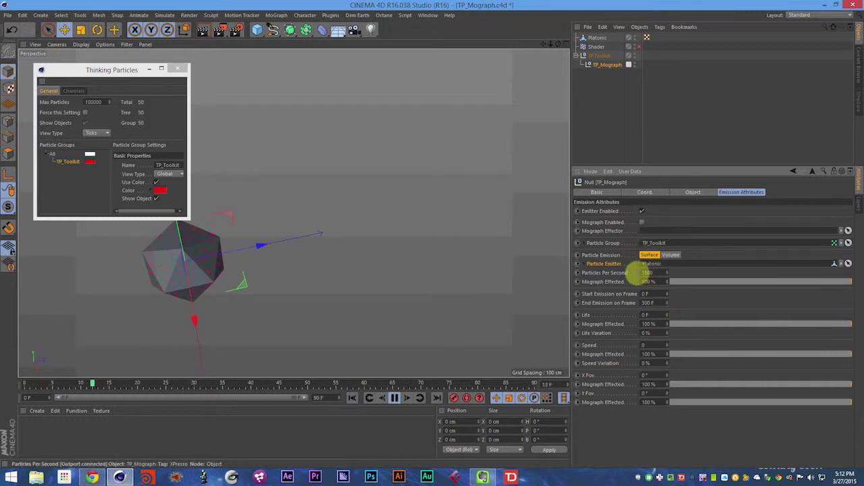
type("15")
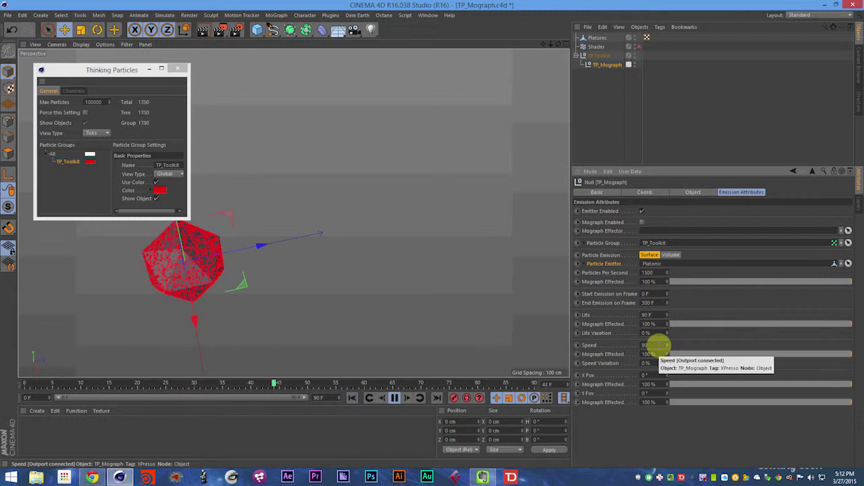
type("9")
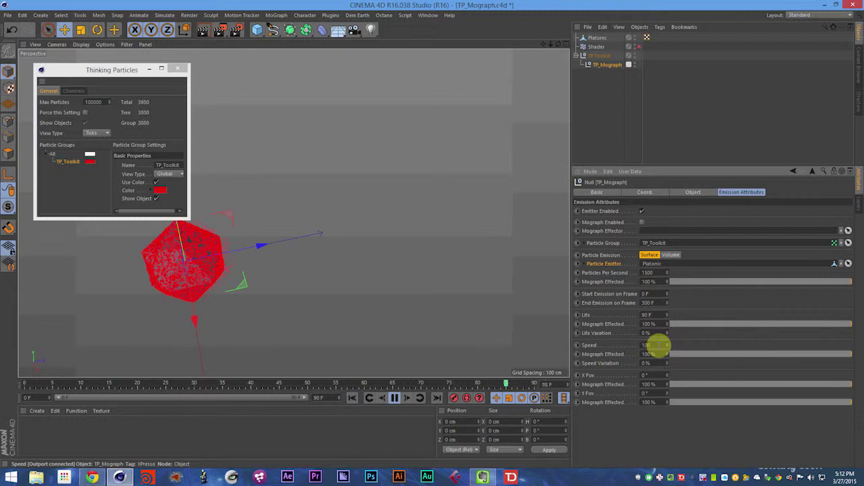
key("ctrl+s")
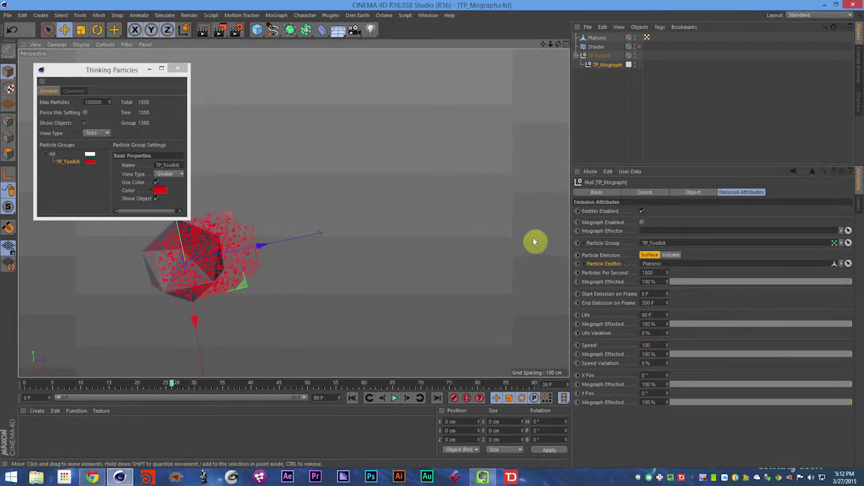
- Reduce Particles Per Second to 150 while the animation plays
key("F8")
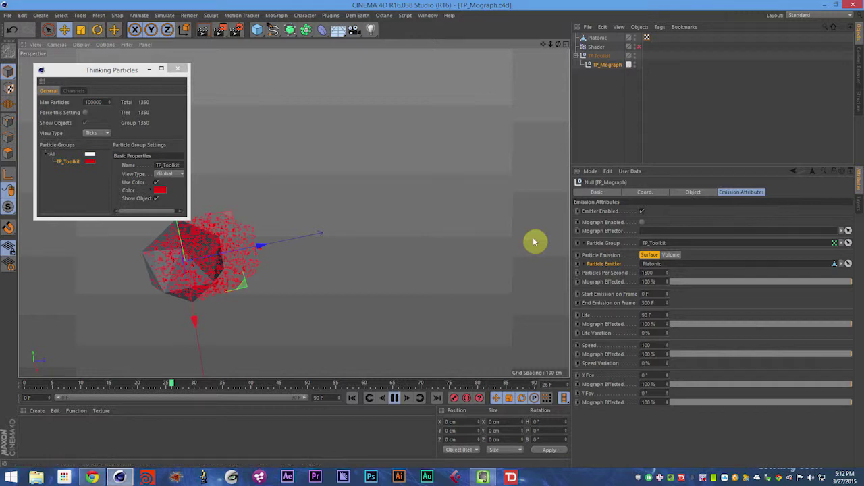
left_click(660, 272)
key("BackSpace")
left_click(685, 299)
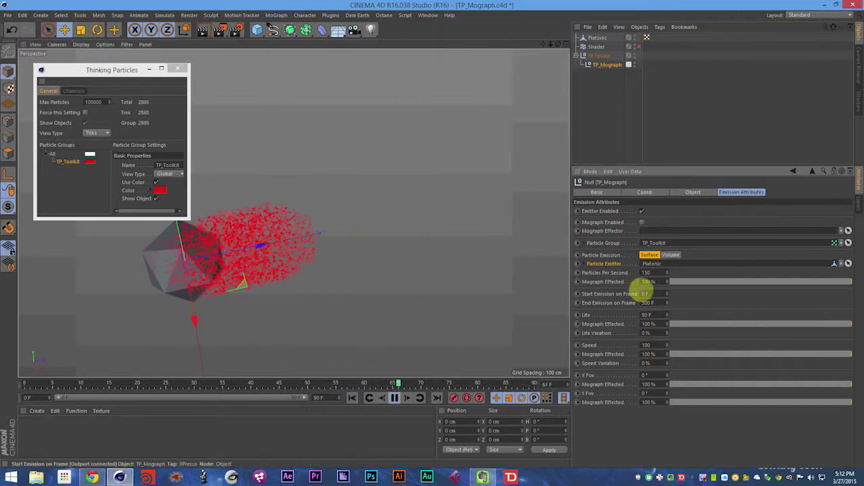
- Switch Emitter Enabled off and back on during playback to check its effect on the emission
key("F8")
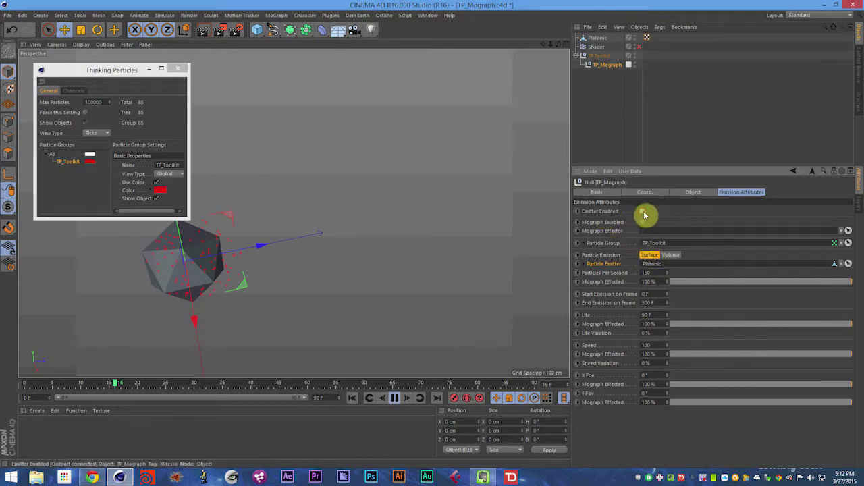
left_click(643, 213)
left_click(601, 212)
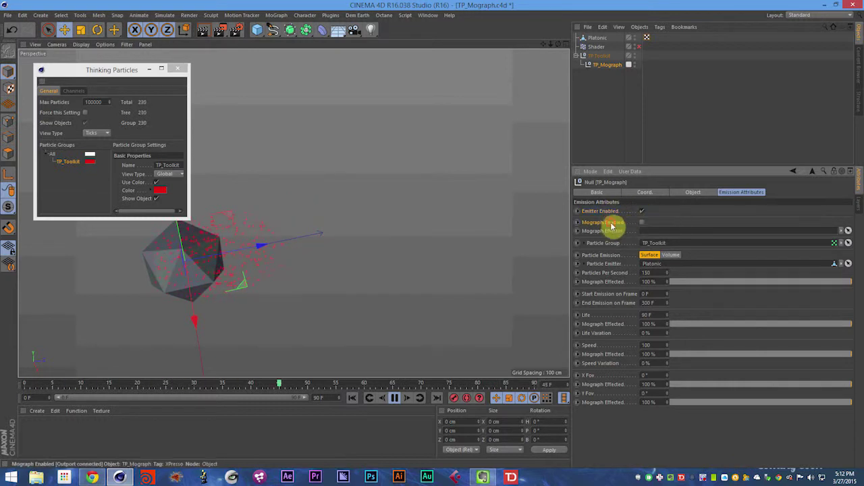
- Point out the Mograph Effector and Particle Group settings of TP_Mograph and stop the playback
left_click(615, 231)
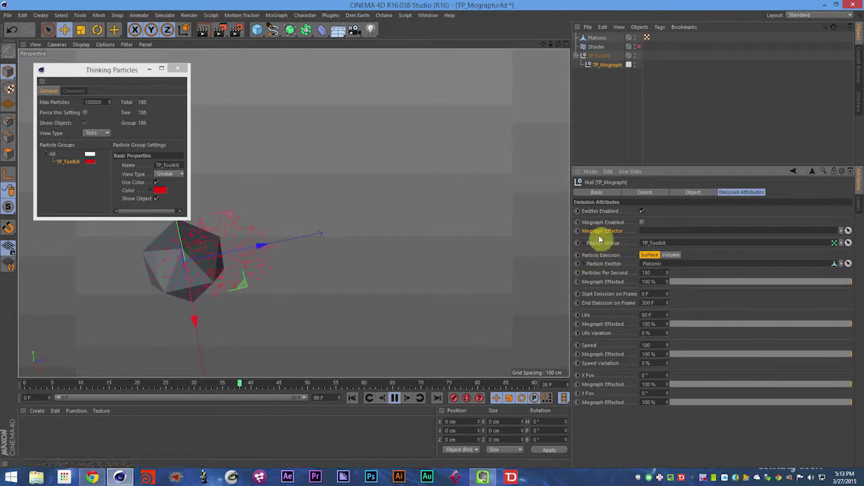
left_click(611, 243)
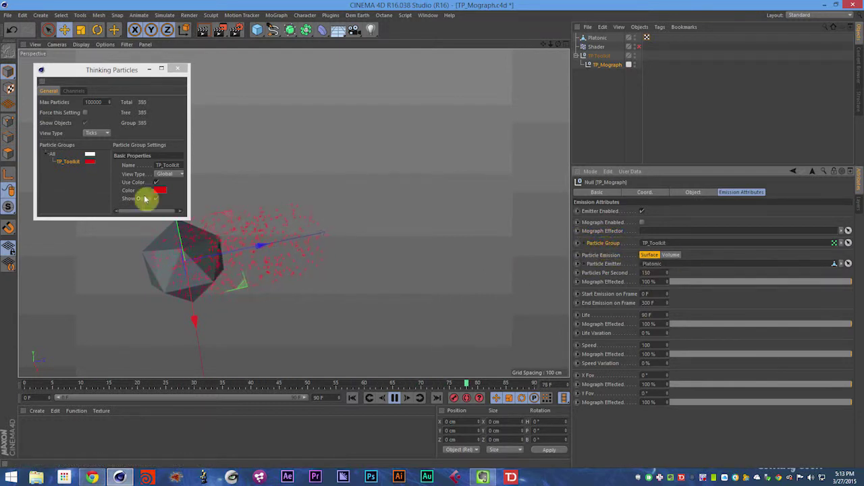
key("F8")
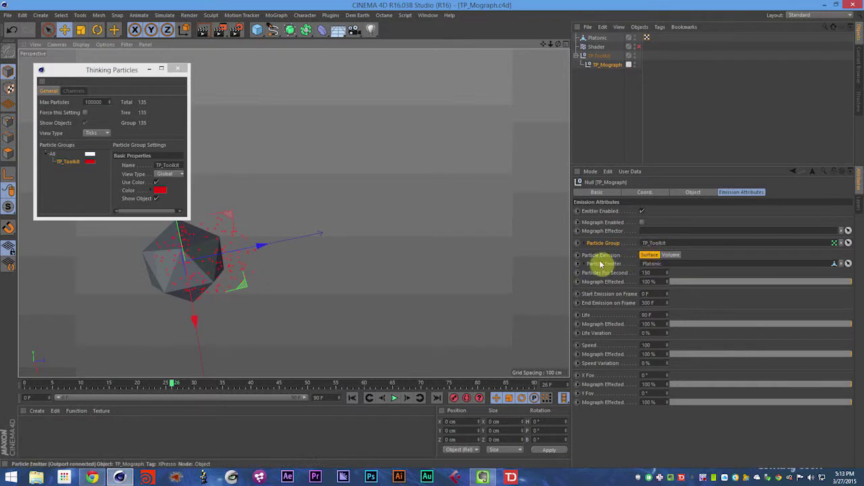
- Restart playback and switch Particle Emission to Volume and back to Surface to compare the two modes
key("F8")
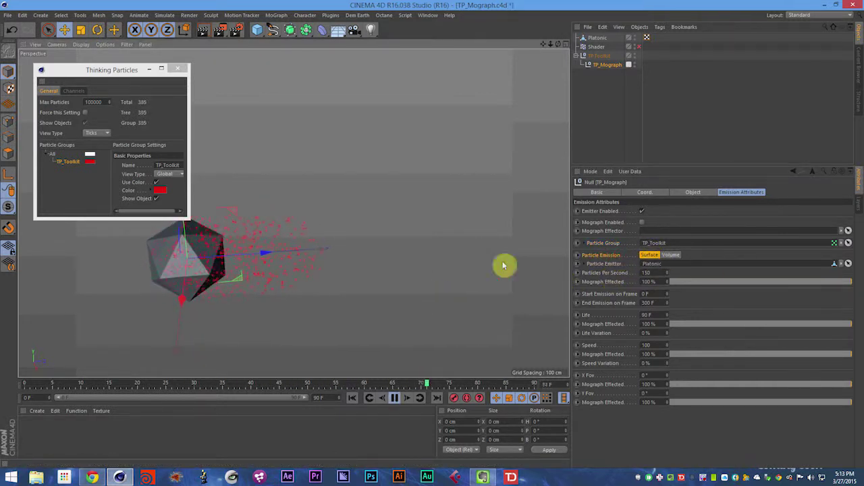
left_click(673, 256)
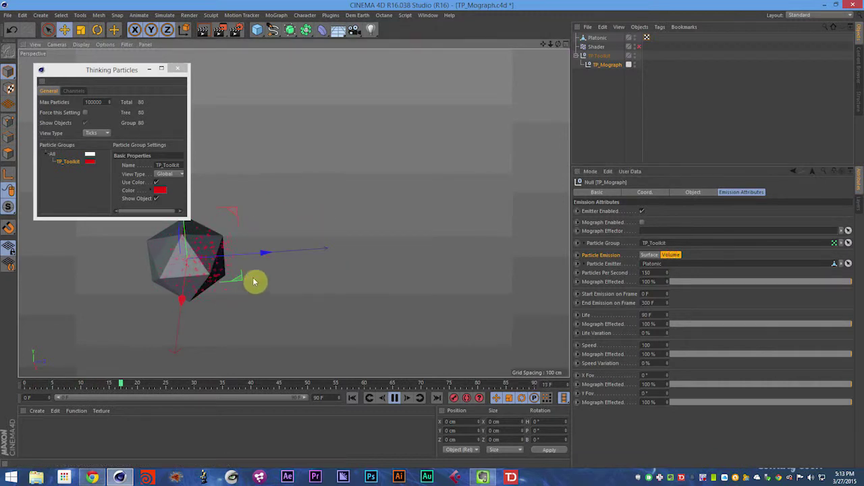
left_click(652, 254)
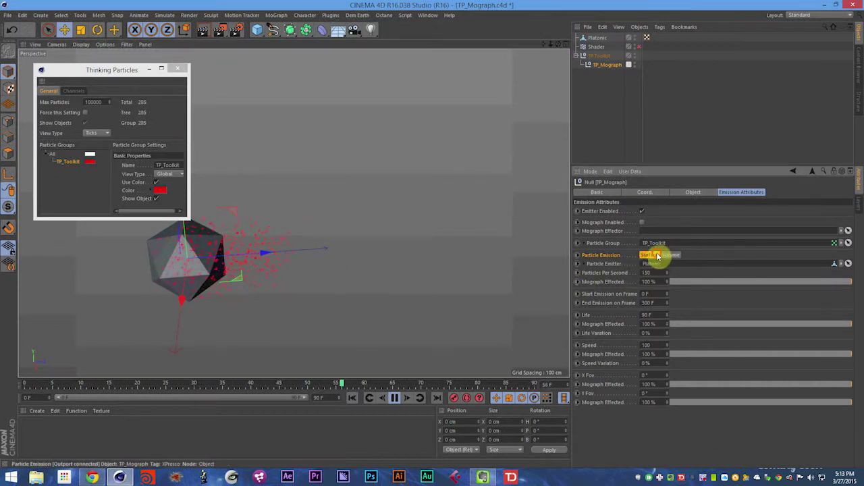
- Add a Sphere primitive to the scene and assign it as the Particle Emitter of TP_Mograph
left_click(586, 263)
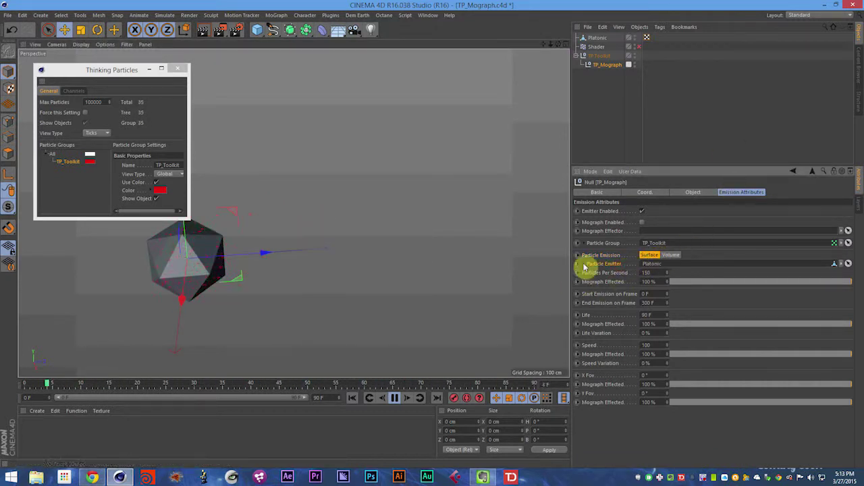
left_click(600, 38)
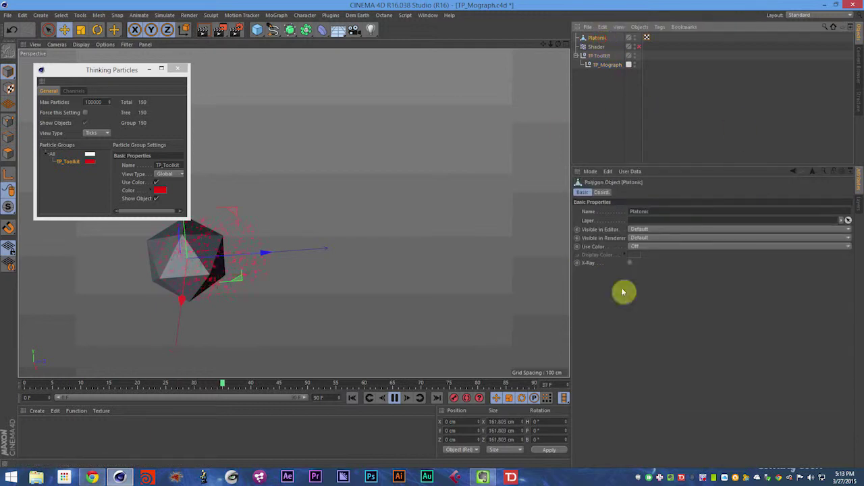
left_click(604, 64)
left_click(264, 34)
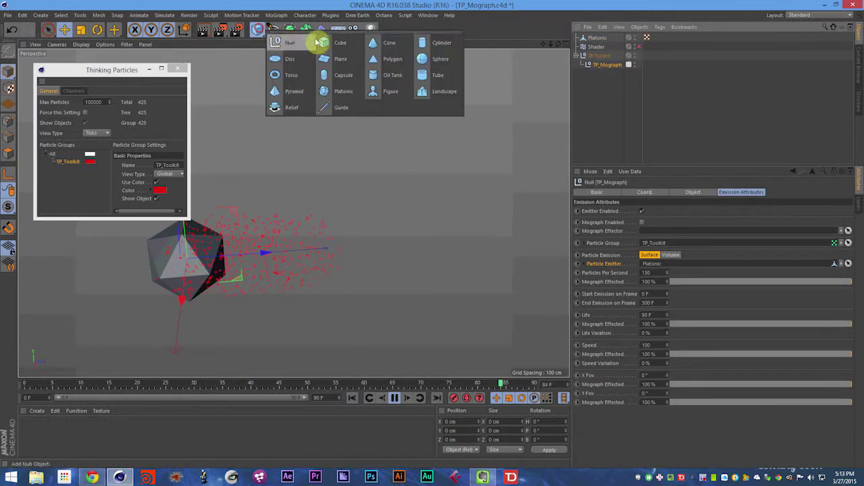
left_click(427, 62)
left_click(608, 74)
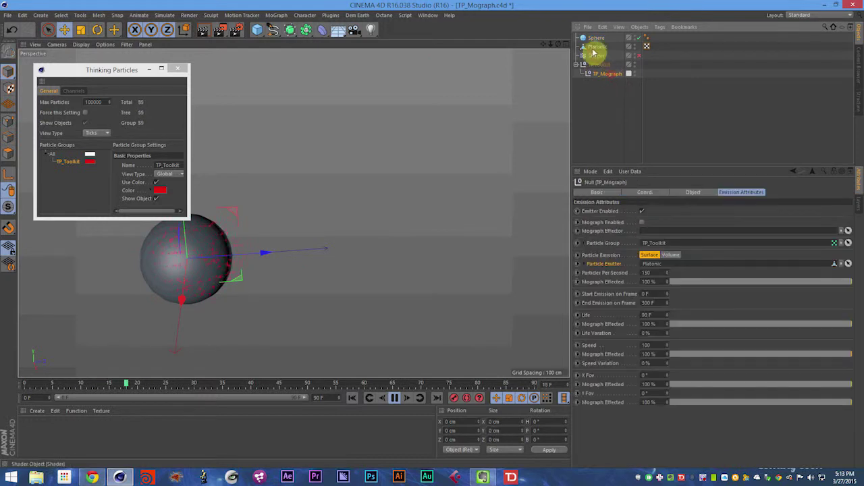
left_click_drag(594, 38, 671, 272)
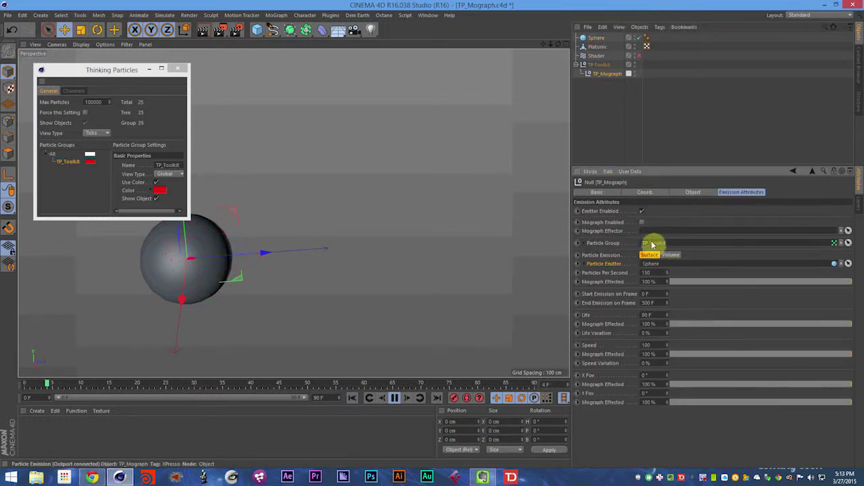
- Delete the Sphere and reassign the Platonic object as the Particle Emitter of TP_Mograph
left_click(595, 38)
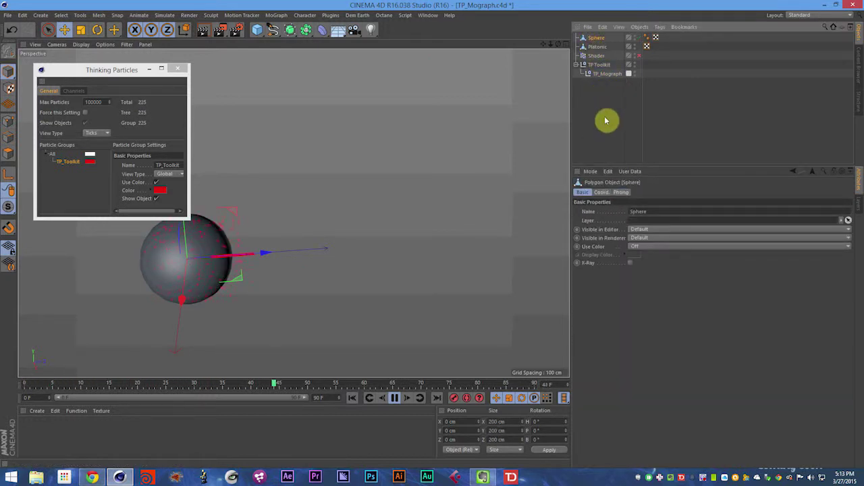
key("Delete")
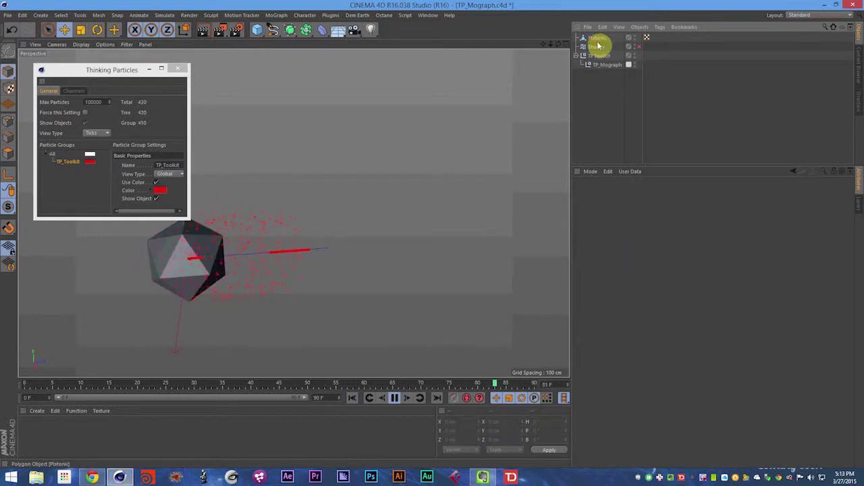
left_click_drag(602, 37, 677, 269)
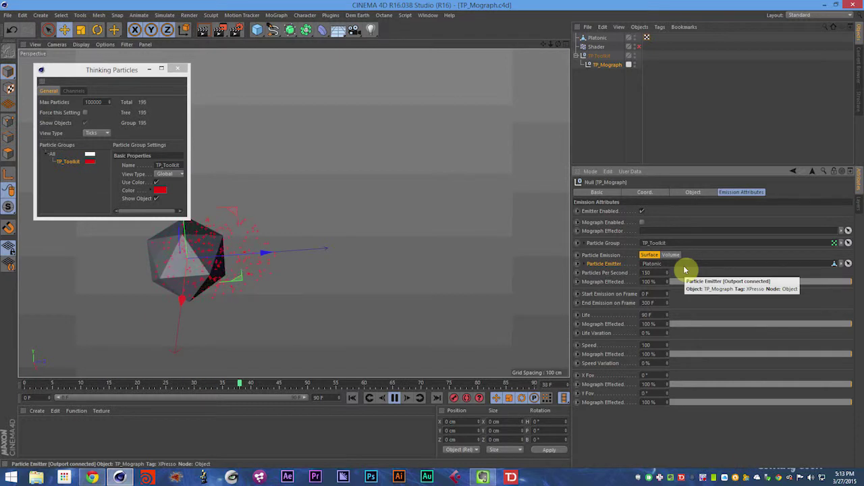
- Raise Particles Per Second to 1500 and then to 15000 during playback, and stop the animation
left_click(647, 273)
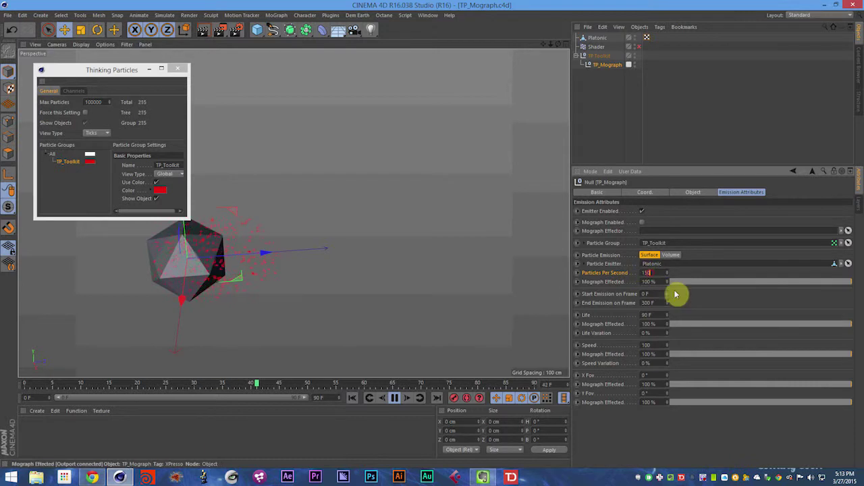
type("0")
key("Return")
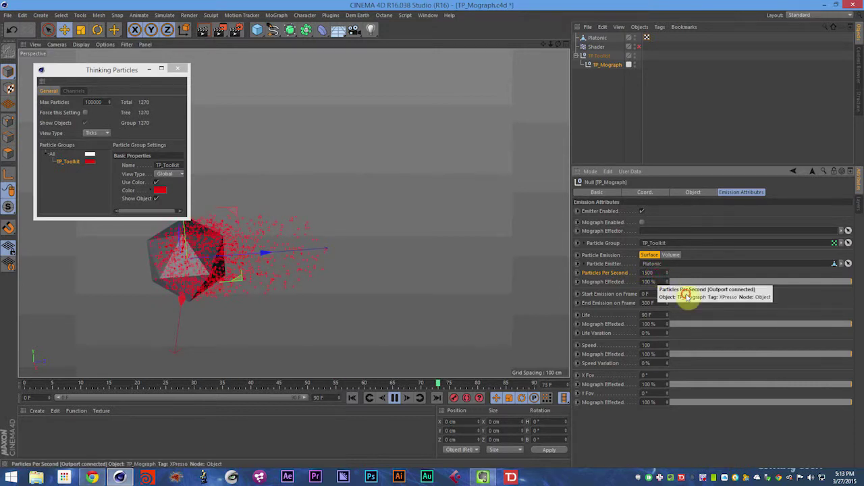
type("0")
key("Return")
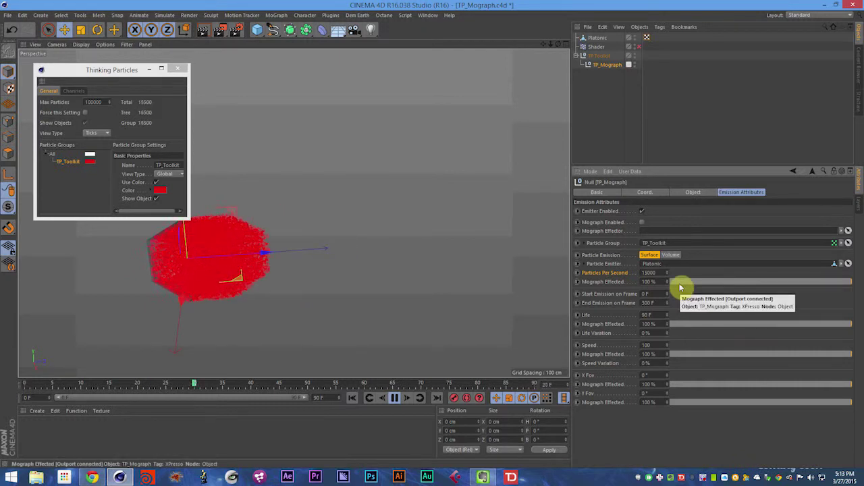
key("F8")
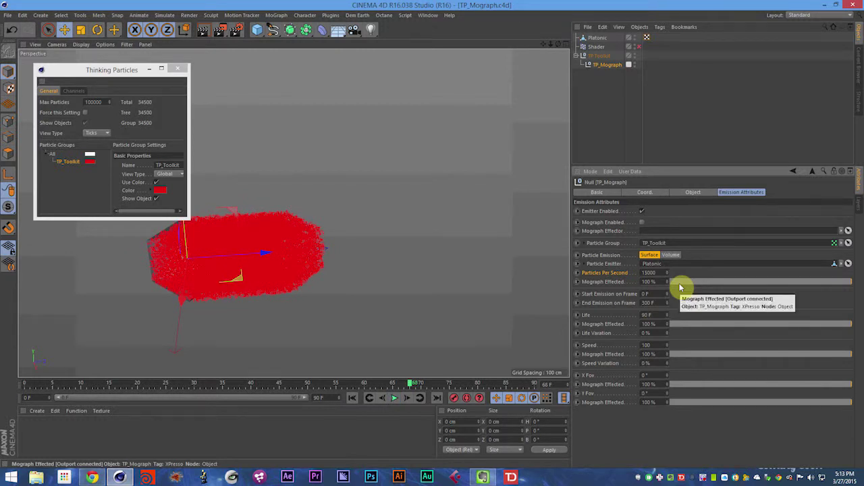
- Examine the FPS in the project settings and the output Frame Rate in the render settings
key("ctrl+d")
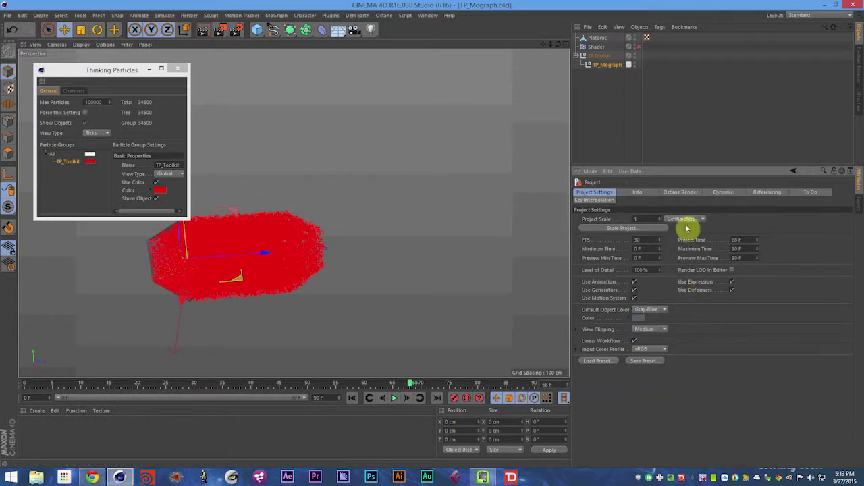
left_click(586, 241)
left_click_drag(629, 242, 603, 242)
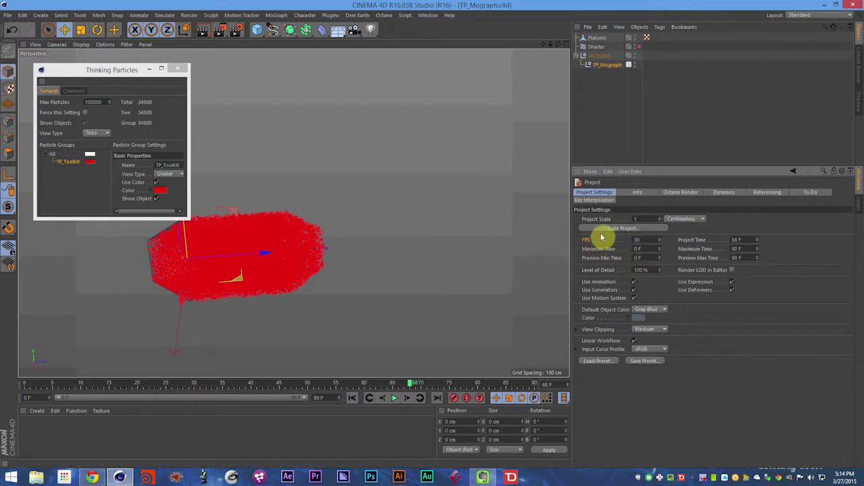
left_click(235, 30)
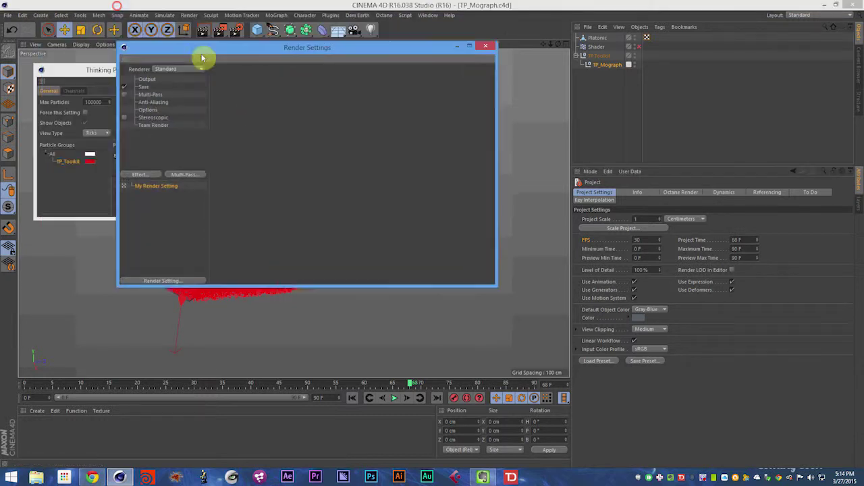
left_click_drag(201, 58, 273, 72)
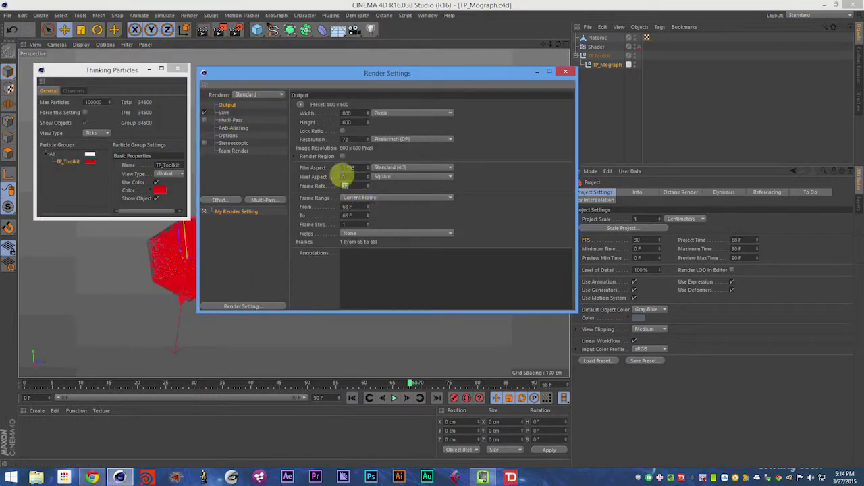
left_click(565, 71)
- Select TP_Mograph again, start playback and lower Particles Per Second to 150
left_click(611, 65)
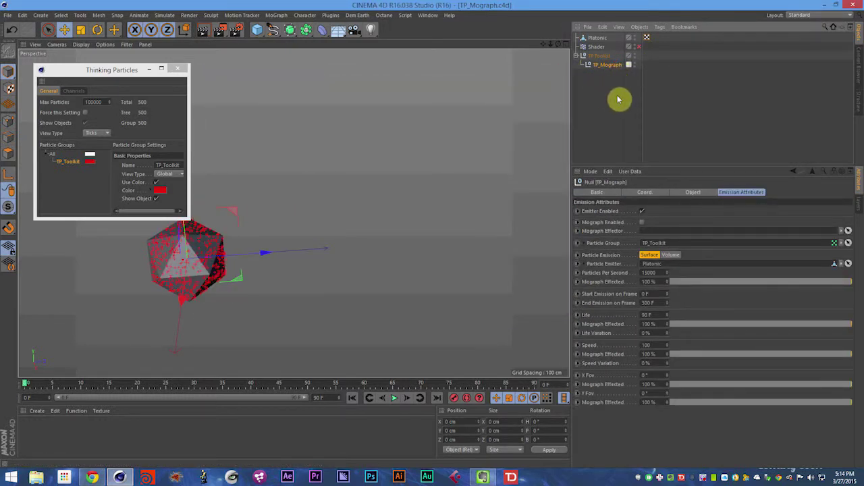
key("F8")
left_click(661, 273)
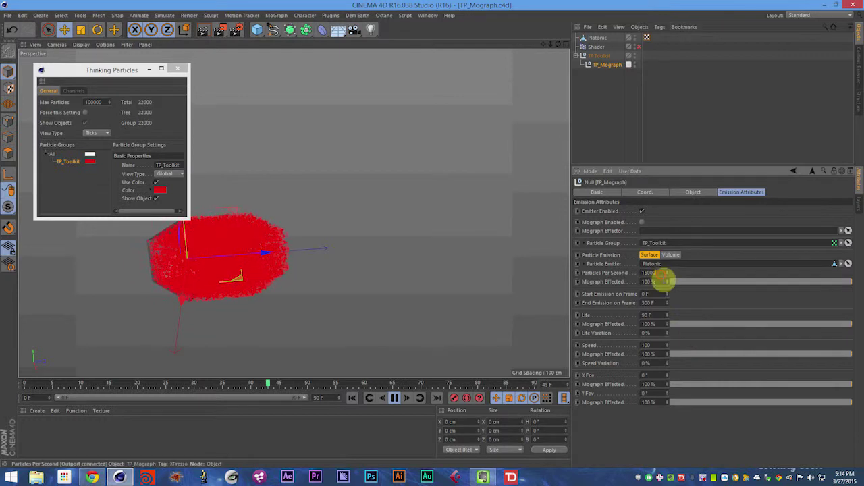
key("BackSpace")
key("BackSpace")
key("Return")
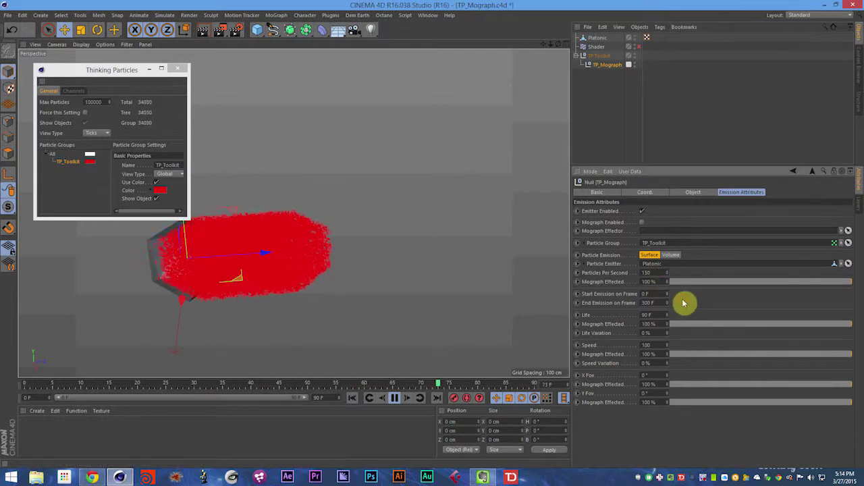
- Reduce Particles Per Second to 1 while the animation plays
left_click(656, 273)
key("BackSpace")
key("BackSpace")
key("Return")
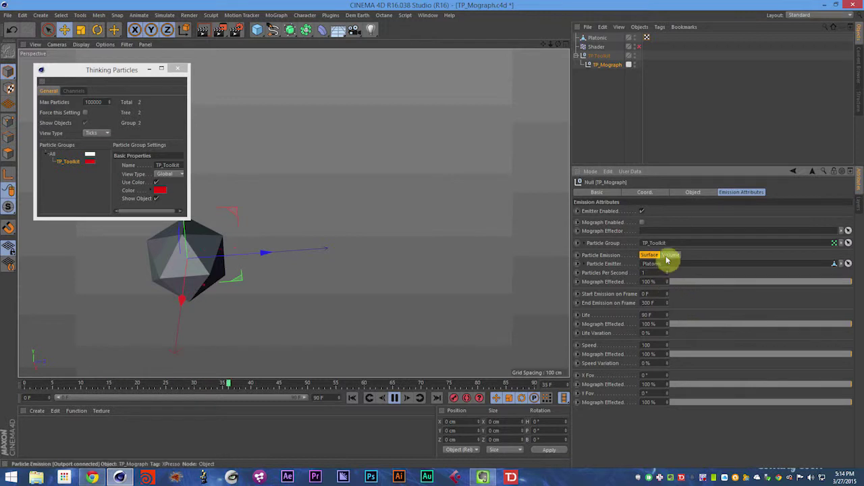
- Try Volume emission, return to Surface emission with Particles Per Second at 150, and save the scene
left_click(667, 257)
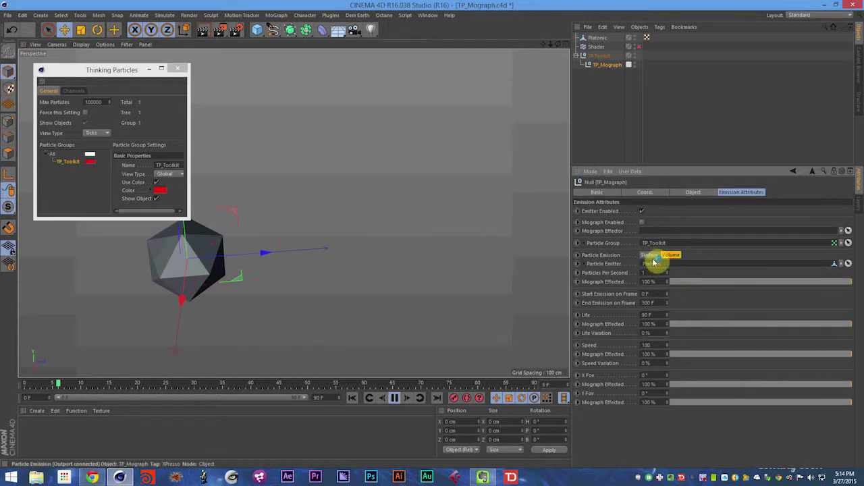
left_click(653, 273)
type("50")
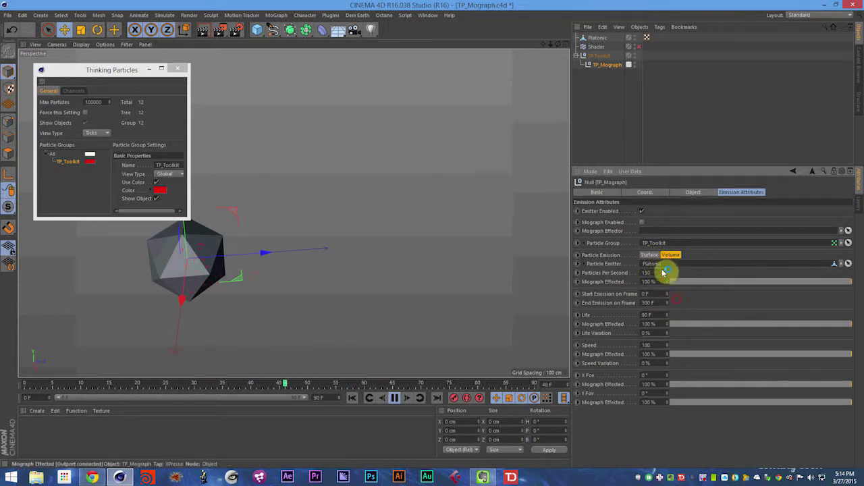
left_click(648, 256)
left_click(657, 273)
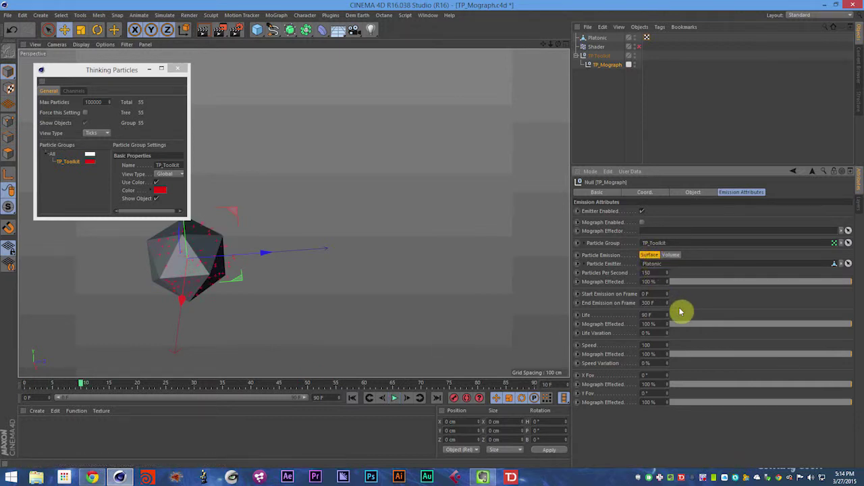
key("ctrl+s")
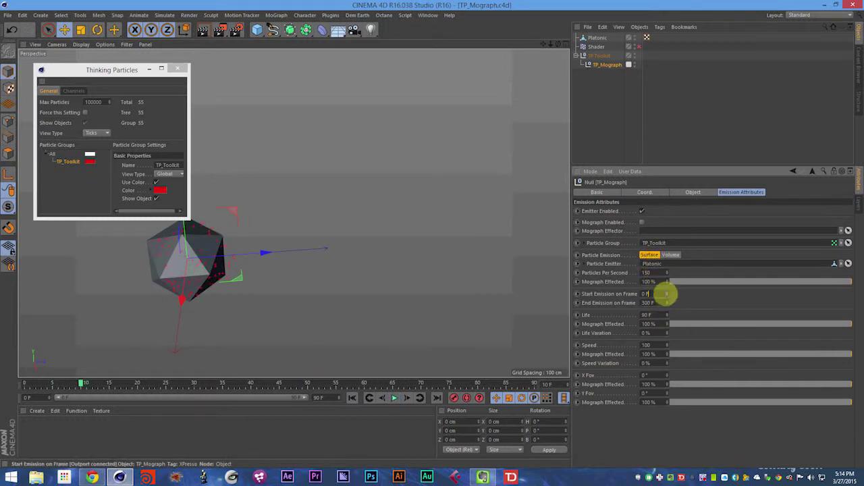
- Point out the emission frame range settings and set End Emission on Frame to 30 F
left_click(606, 297)
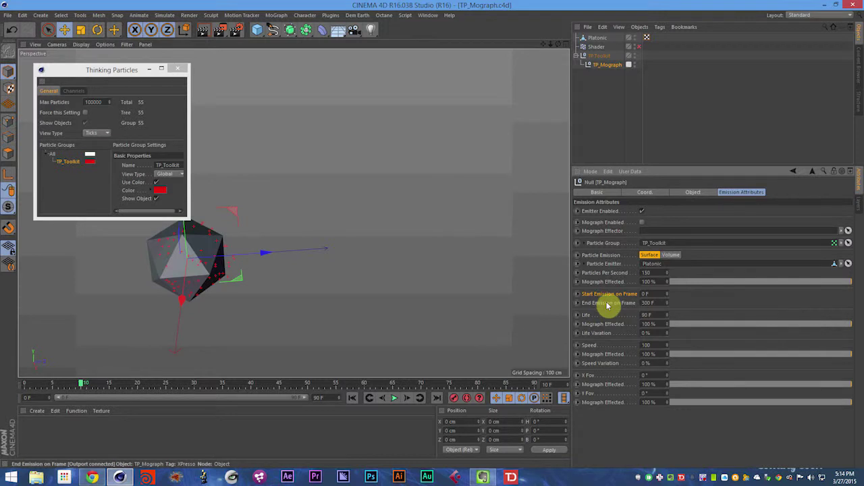
left_click(605, 303)
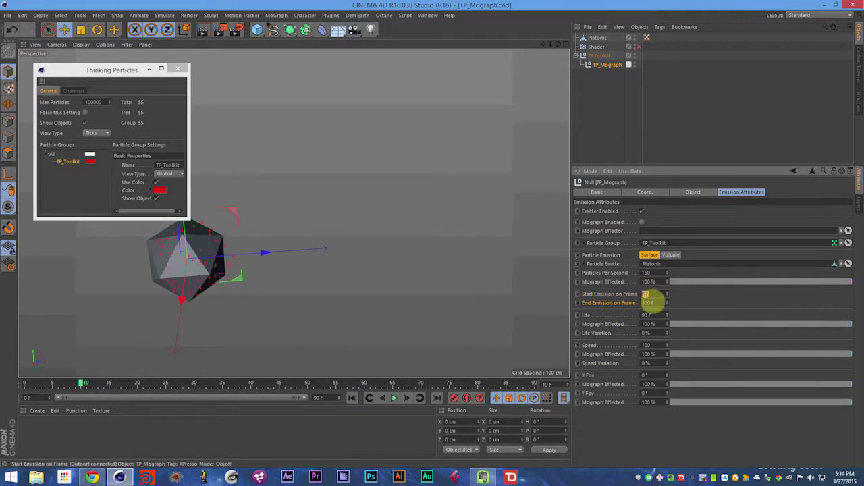
left_click(650, 302)
type("90")
key("Return")
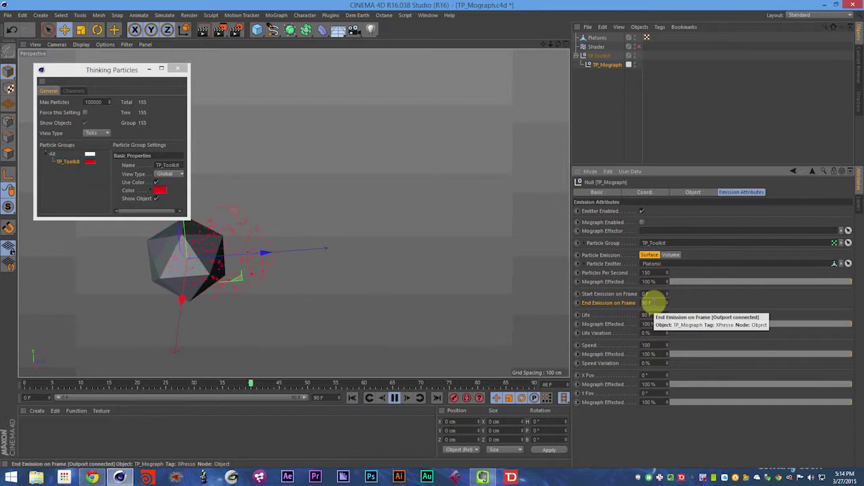
- Try End Emission on Frame at 0 F, set the emission range to 15 F through 30 F, and stop playback
left_click(652, 302)
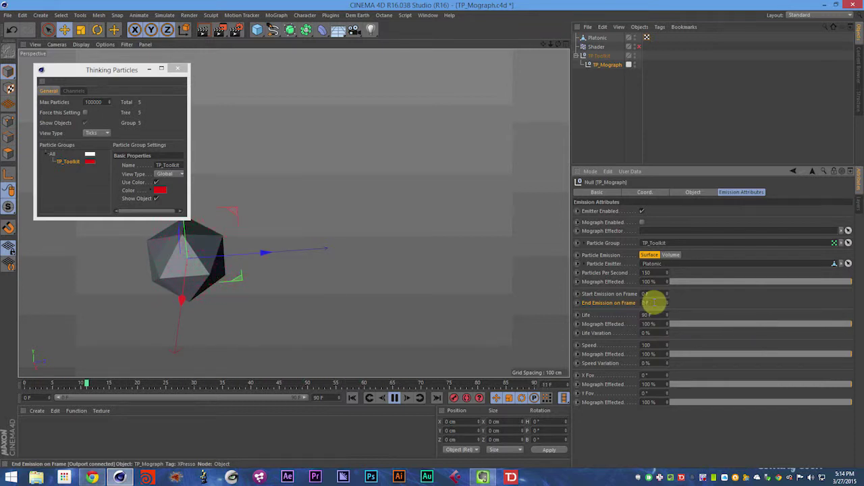
left_click(665, 296)
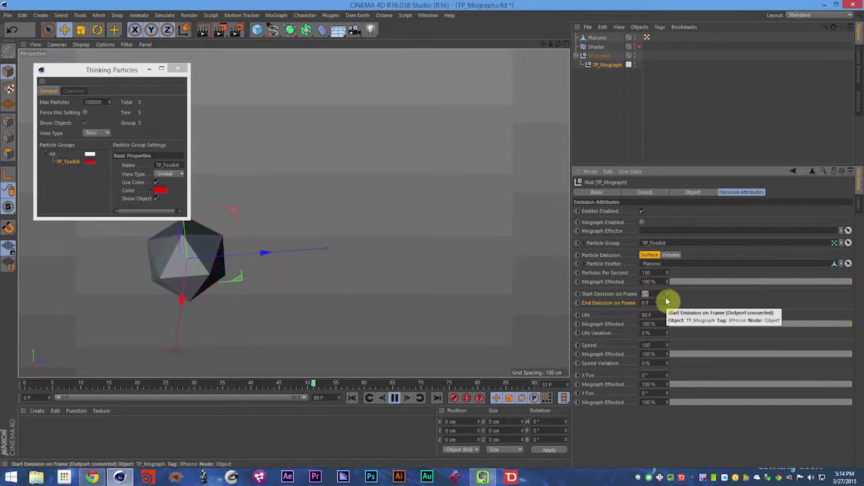
type("15 F")
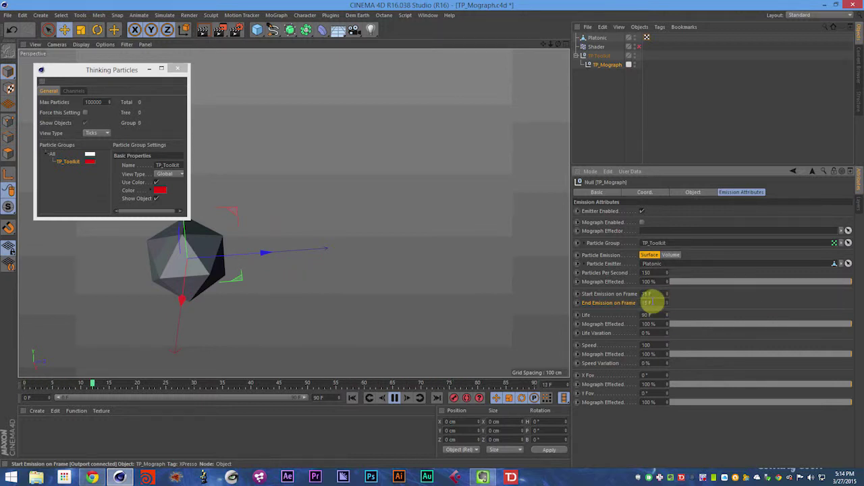
double_click(653, 303)
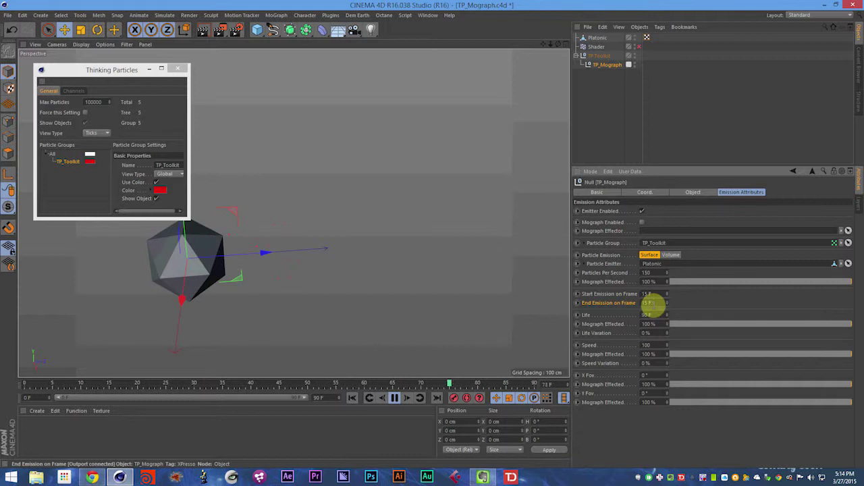
type("30")
key("Return")
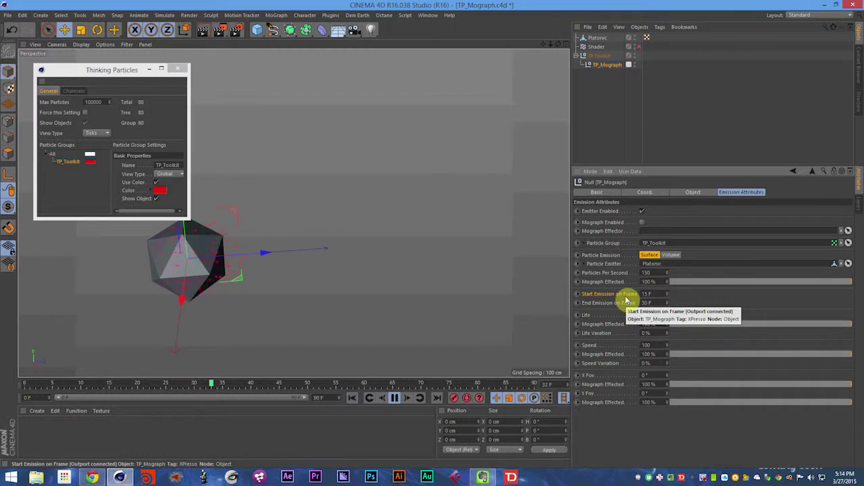
key("F8")
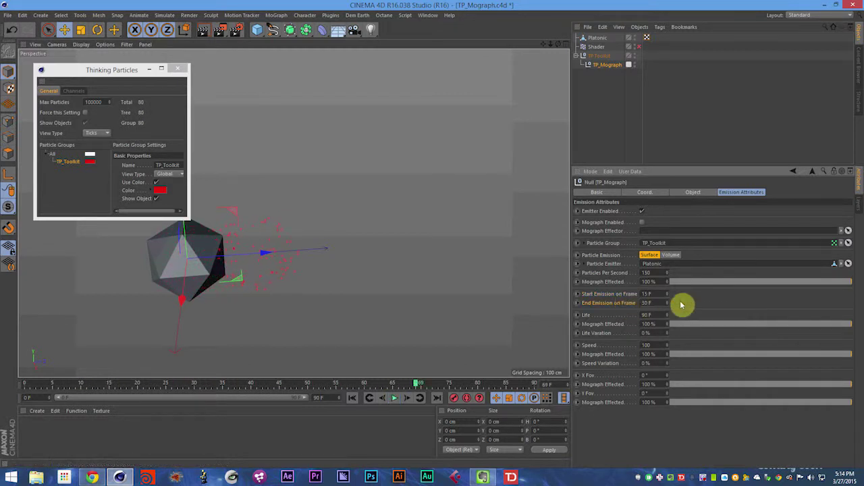
- Rewind to the first frame, raise Particles Per Second to 15000, and play the animation briefly
key("shift+f")
type("00")
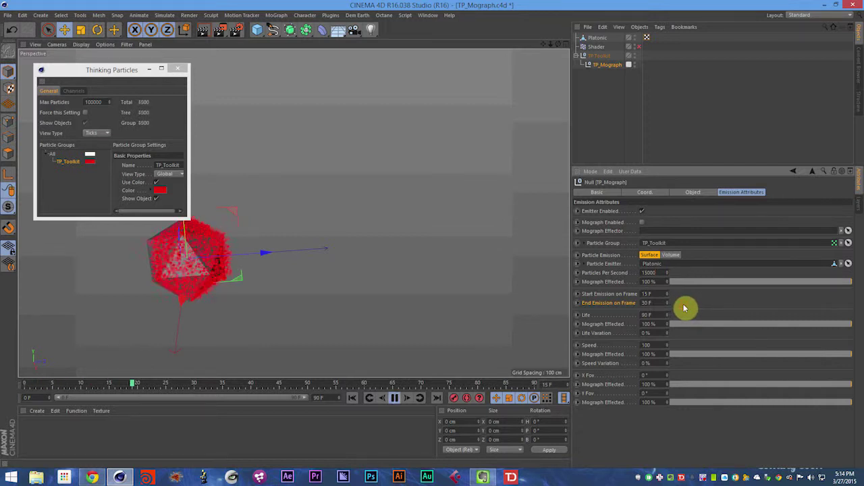
key("F8")
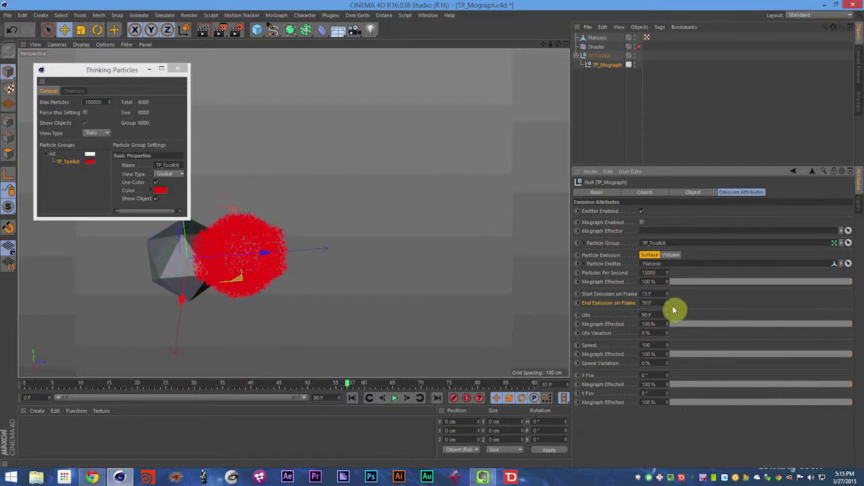
- Reset the emission range to start at 0 F and end at 99999 F, rewind, and save the scene
left_click(664, 302)
type("0")
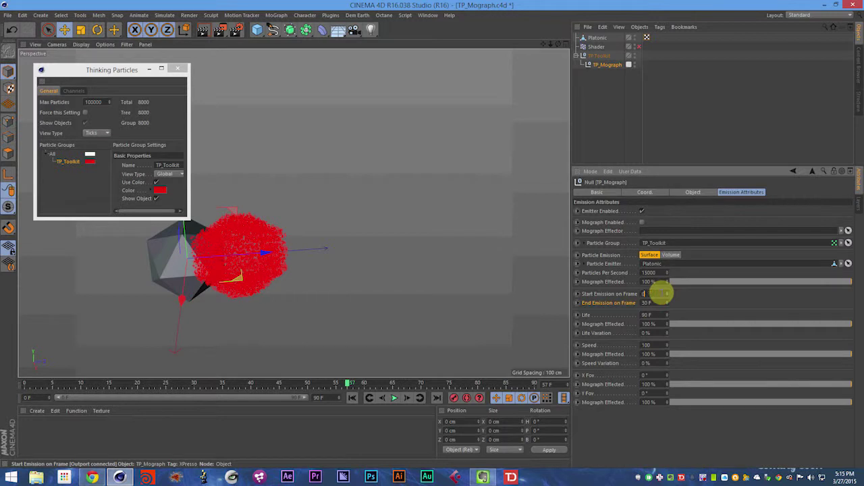
key("Return")
key("shift+f")
key("ctrl+s")
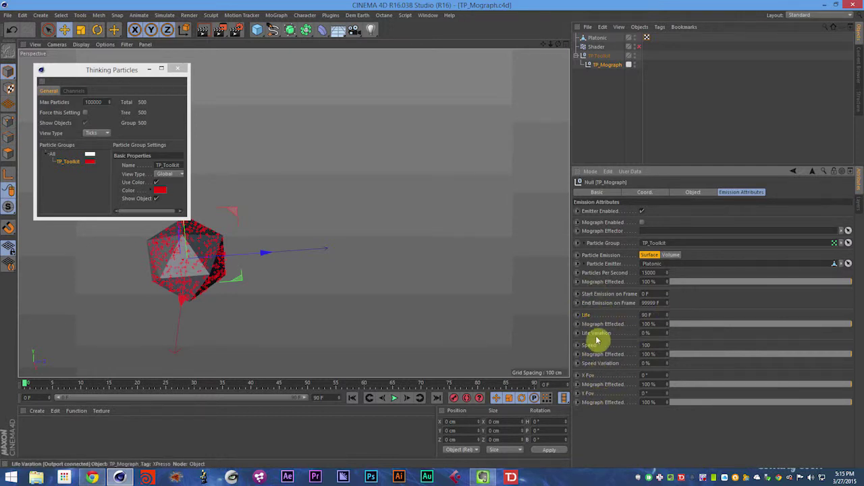
- Start playback and set the particle Life to 30 F
key("F8")
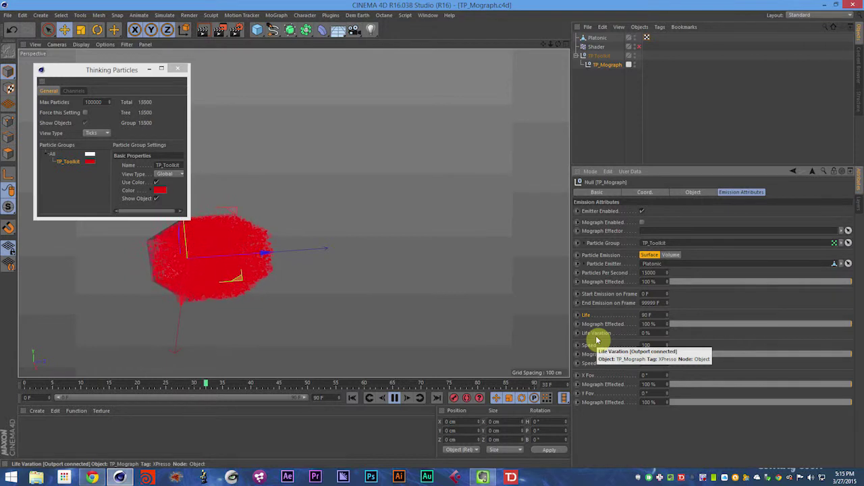
left_click(643, 315)
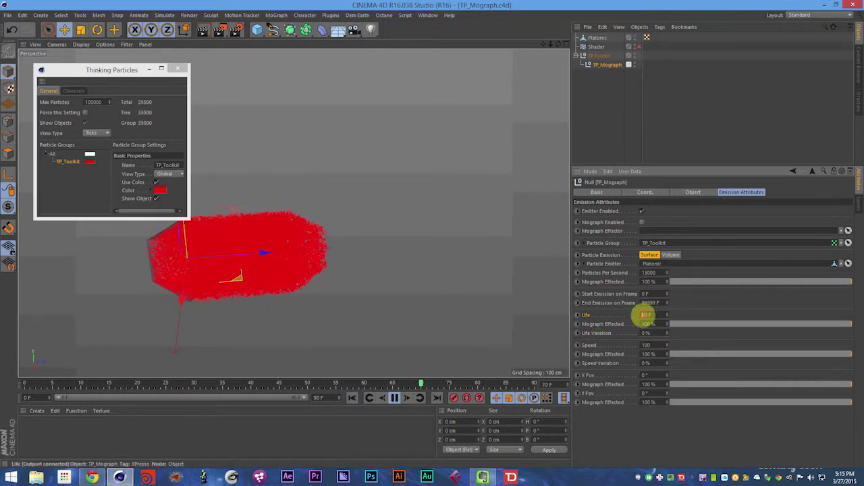
left_click_drag(644, 315, 687, 315)
type("30")
key("Return")
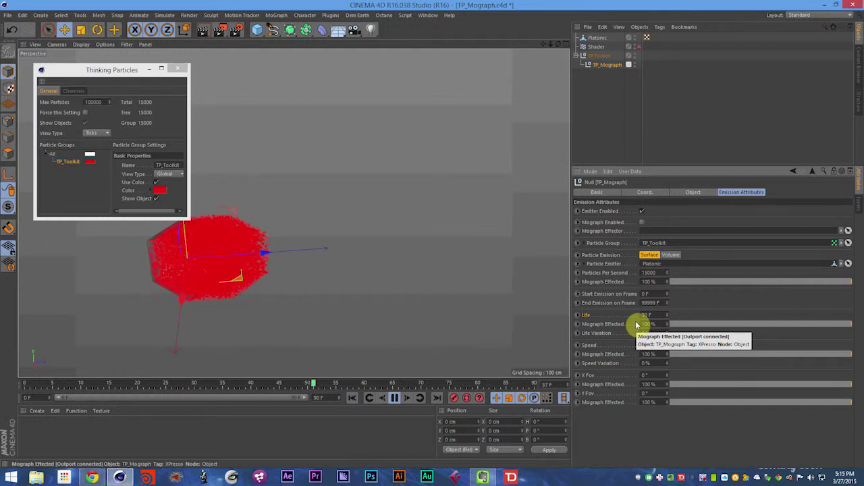
- Set Particles Per Second to 150 and save the scene
left_click(652, 272)
key("BackSpace")
key("BackSpace")
key("Return")
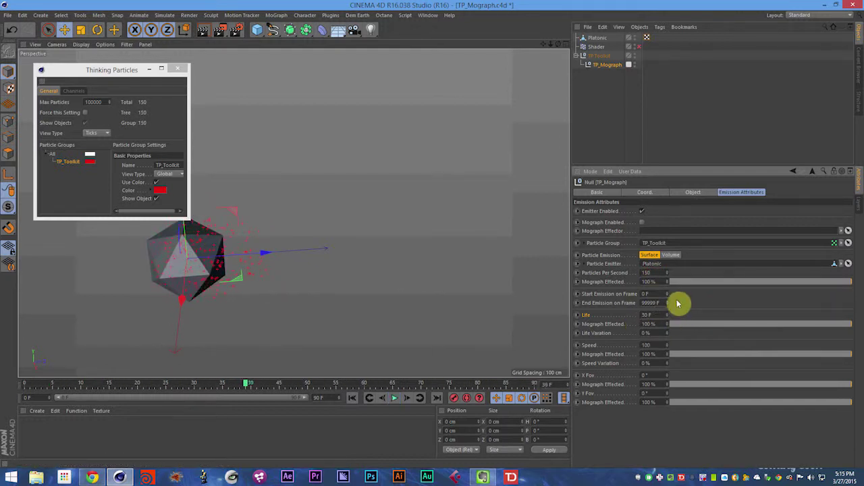
key("ctrl+s")
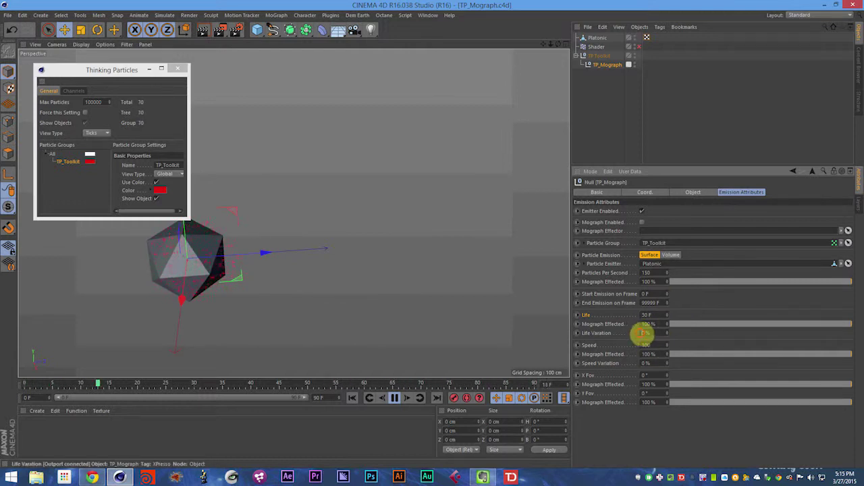
- Set Life Variation to 100 % while the animation plays, then stop playback
left_click_drag(643, 333, 700, 342)
type("100")
key("Return")
left_click(644, 331)
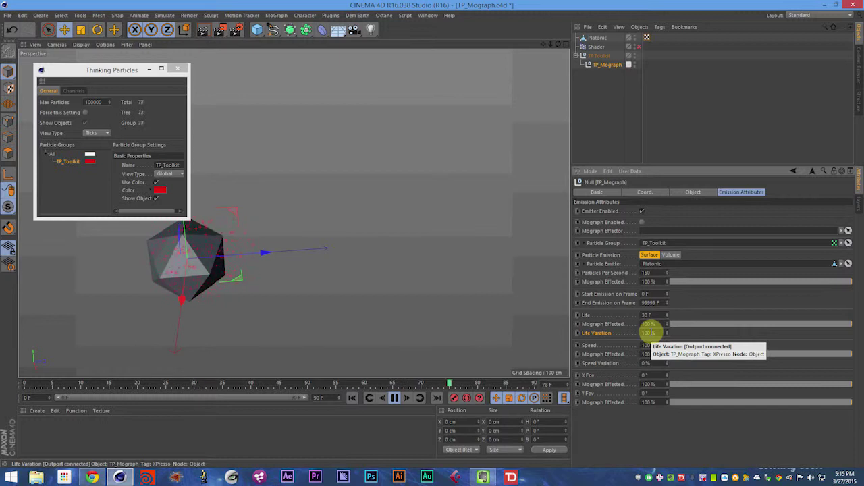
key("F8")
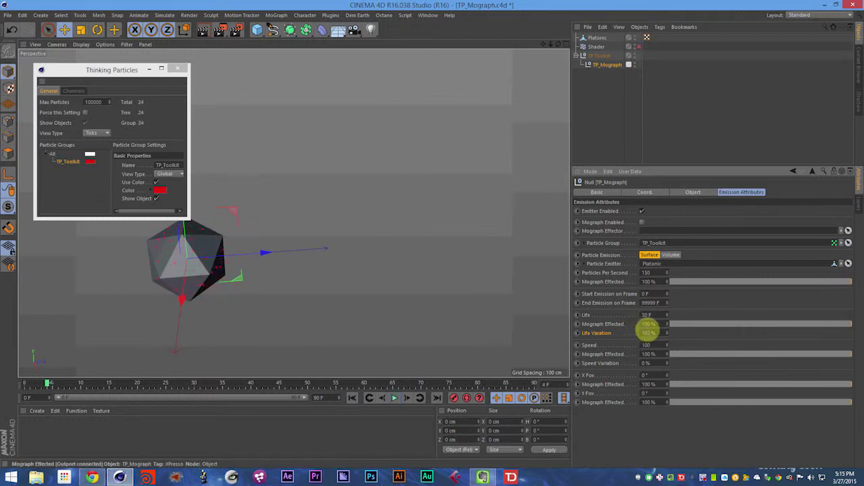
- Set Life Variation to 50 % and play the animation to check the particle lifespans
left_click_drag(653, 316, 553, 322)
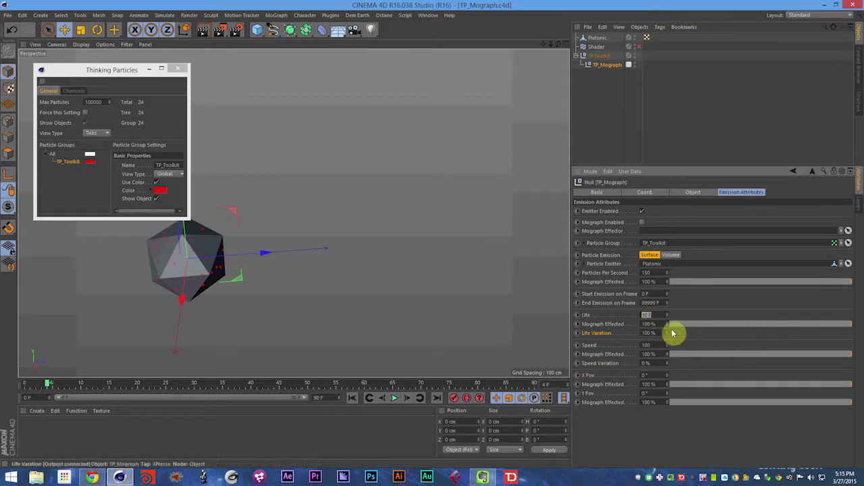
double_click(648, 333)
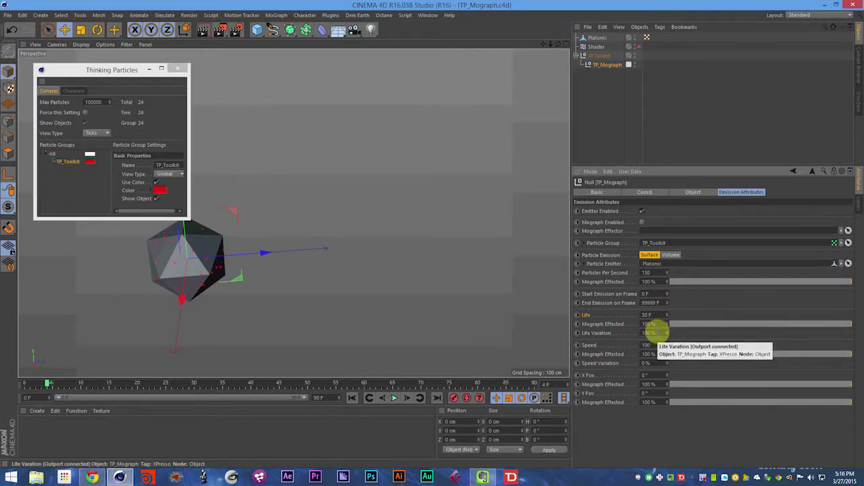
type("50")
key("Return")
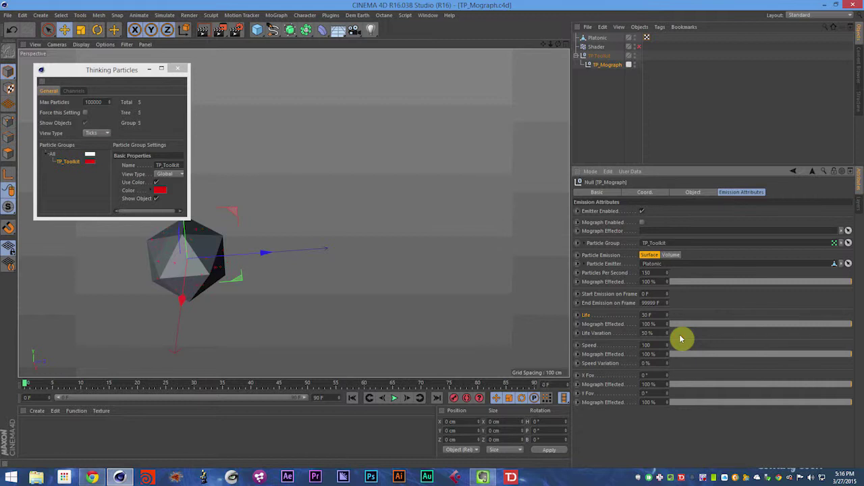
key("F8")
key("F8")
left_click(584, 332)
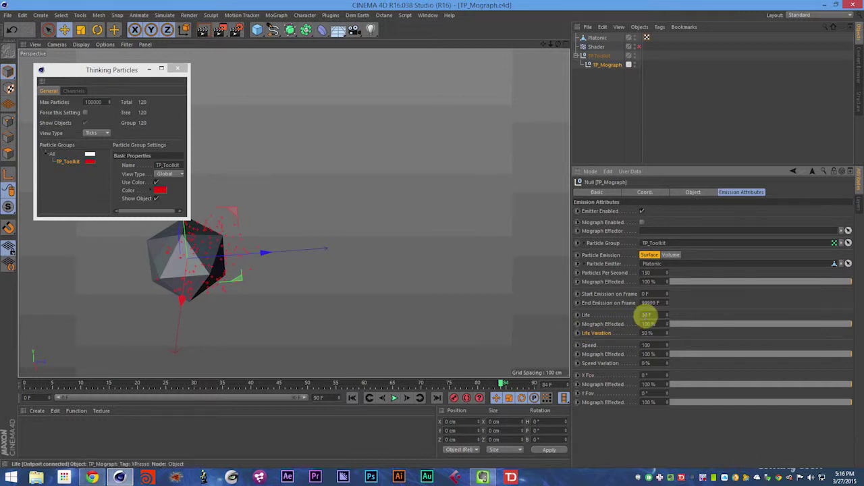
- Set the particle Life to 60 F, raise it to 100 F, and start playback
left_click_drag(647, 315, 625, 318)
type("60")
key("Return")
type("100")
key("Return")
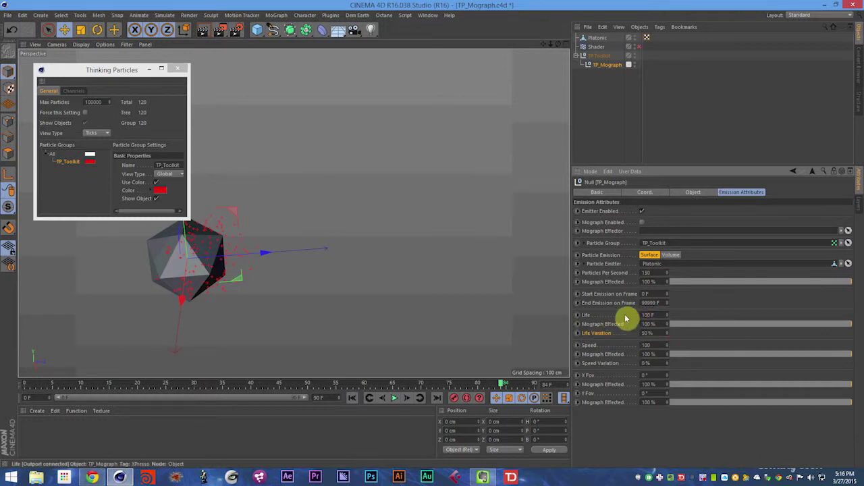
key("F8")
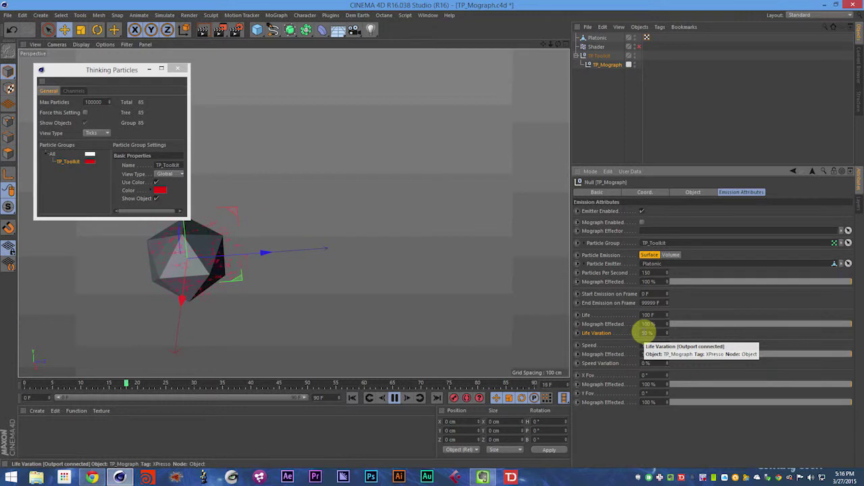
- Try Life Variation at 75 % and 15 %, and bring Life's Mograph Effected amount back to 100 %
left_click(645, 333)
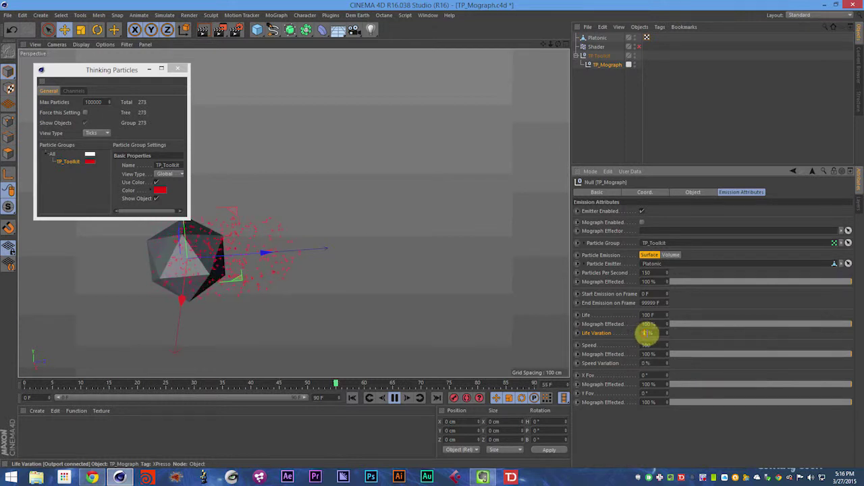
double_click(646, 334)
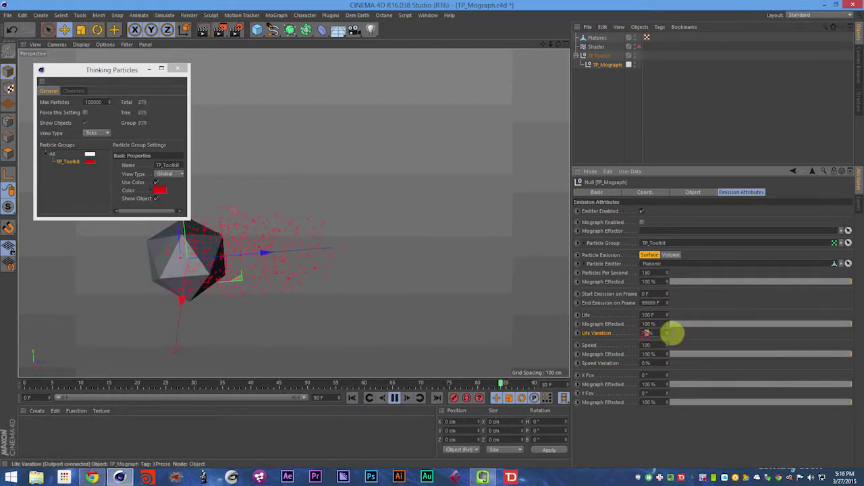
type("75")
left_click(702, 330)
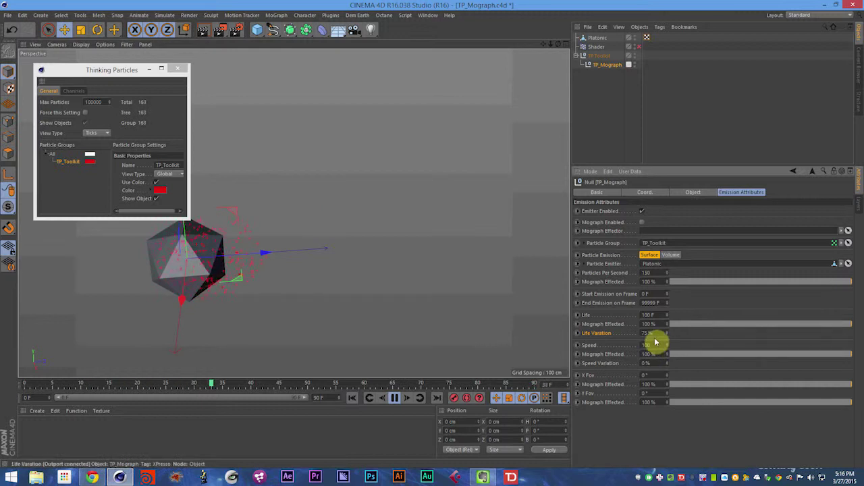
left_click(646, 333)
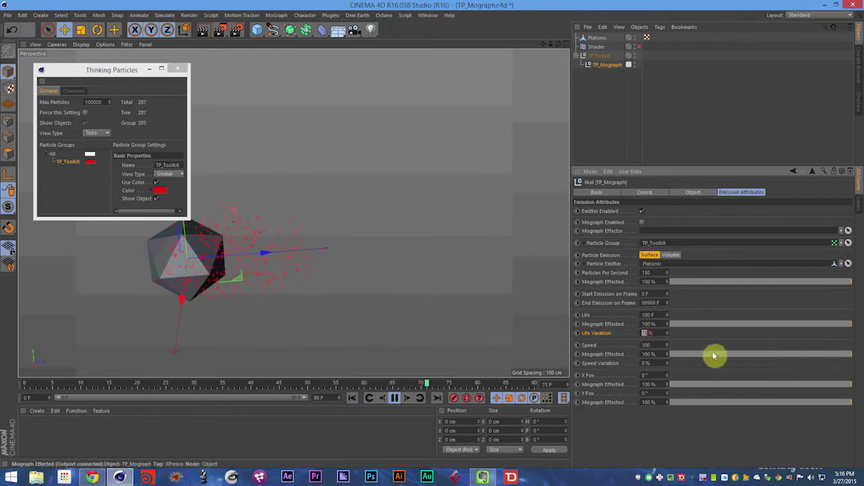
type("15")
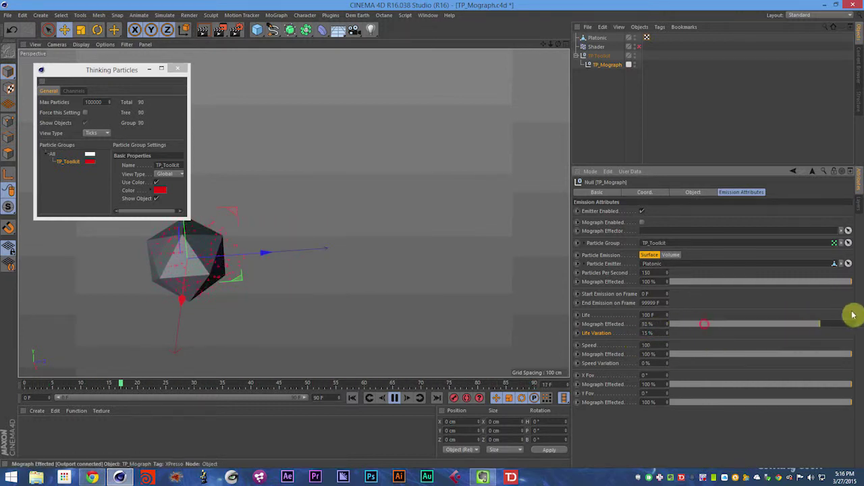
mouse_move(850, 322)
left_mouse_down()
mouse_move(832, 328)
mouse_move(851, 326)
left_mouse_up()
- Set the particle Life to 30 F and Life Variation to 100 %
double_click(655, 314)
type("30")
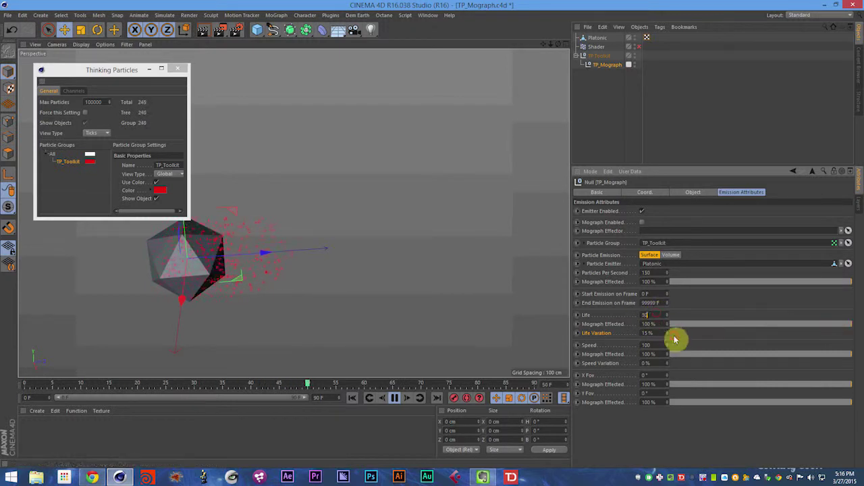
left_click(647, 332)
type("100")
- Set the particle Speed to 0, save the scene, and restart playback
left_click(647, 345)
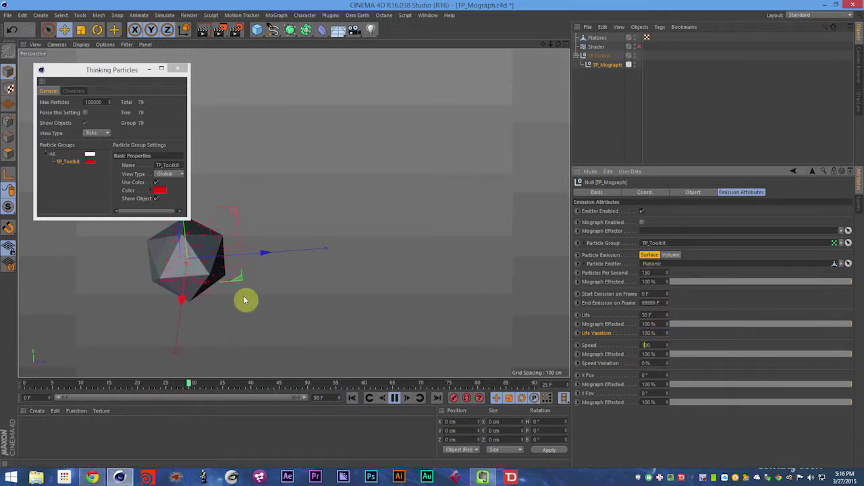
key("ctrl+s")
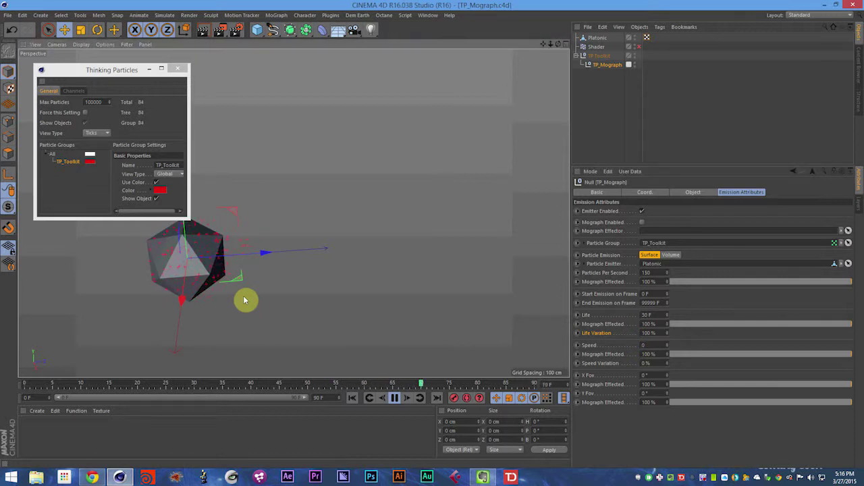
key("F8")
key("F8")
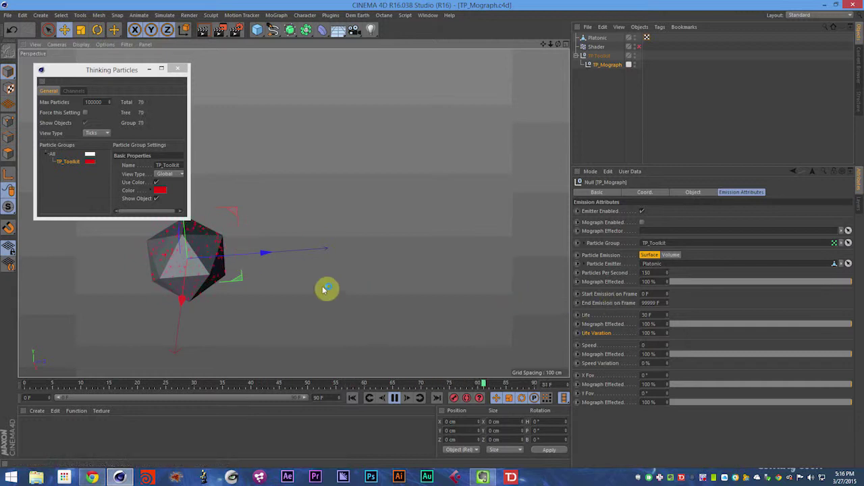
- Switch to Live Selection, select TP_Mograph again, and set its particle Speed to 150
middle_click_drag(206, 254, 285, 255, "alt")
key("space")
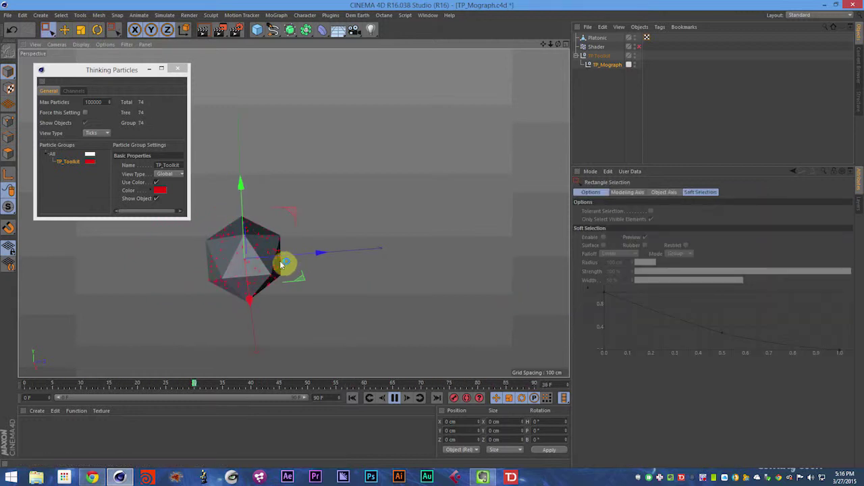
left_click_drag(62, 29, 67, 42)
left_click(599, 63)
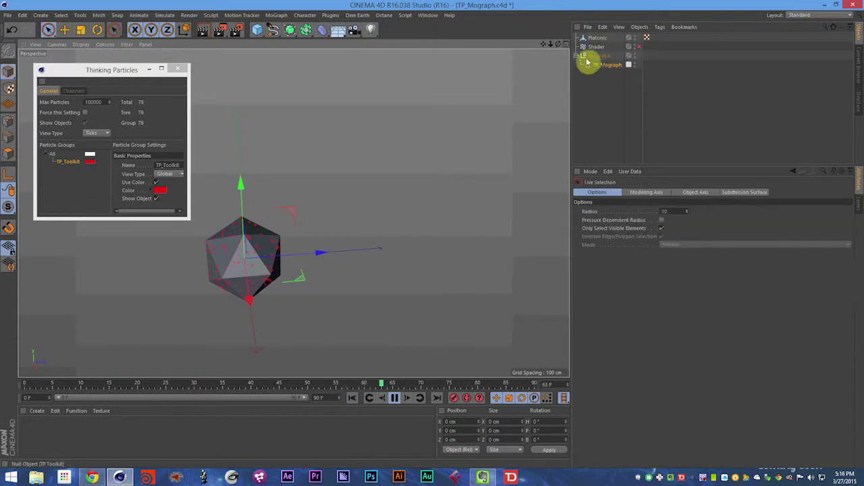
double_click(650, 347)
type("150")
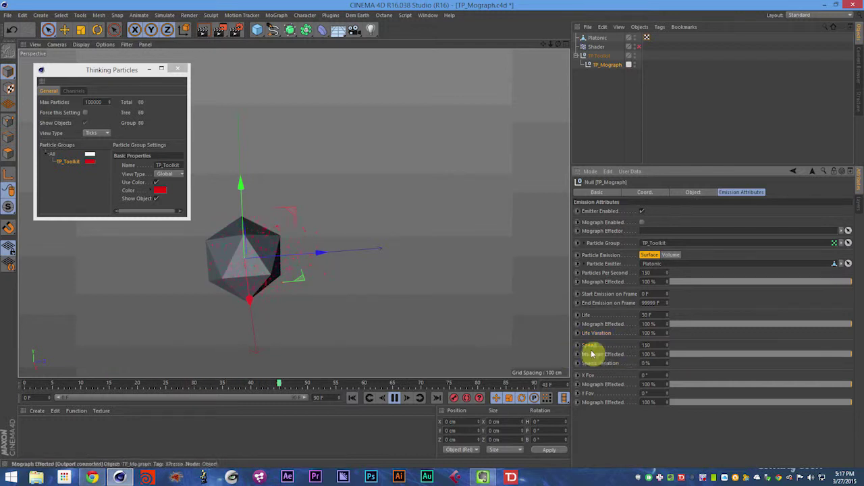
- Try particle Speed values of 100, 1000 and 10 on TP_Mograph while the emission plays
left_click(653, 345)
left_click_drag(653, 346, 636, 354)
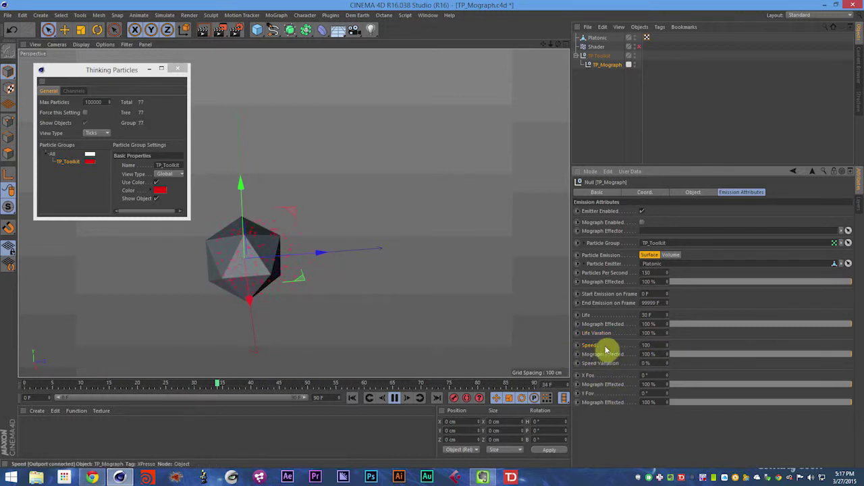
left_click(646, 345)
type("0")
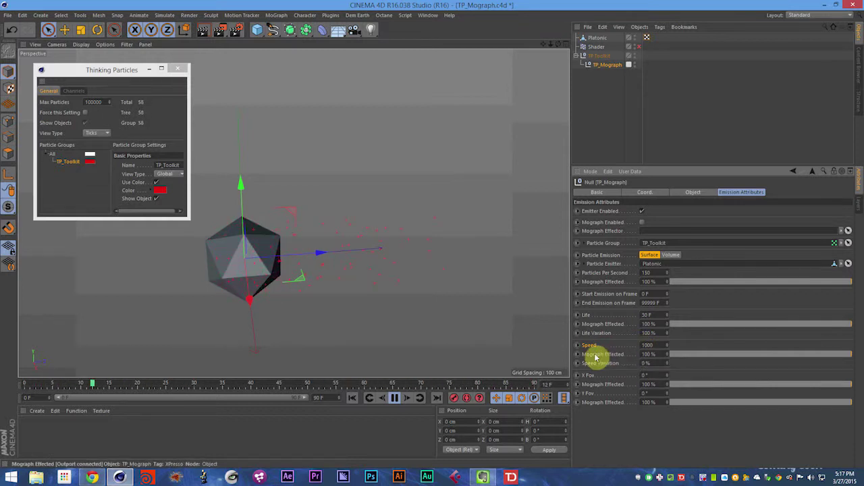
left_click(646, 344)
key("Delete")
key("Delete")
key("Return")
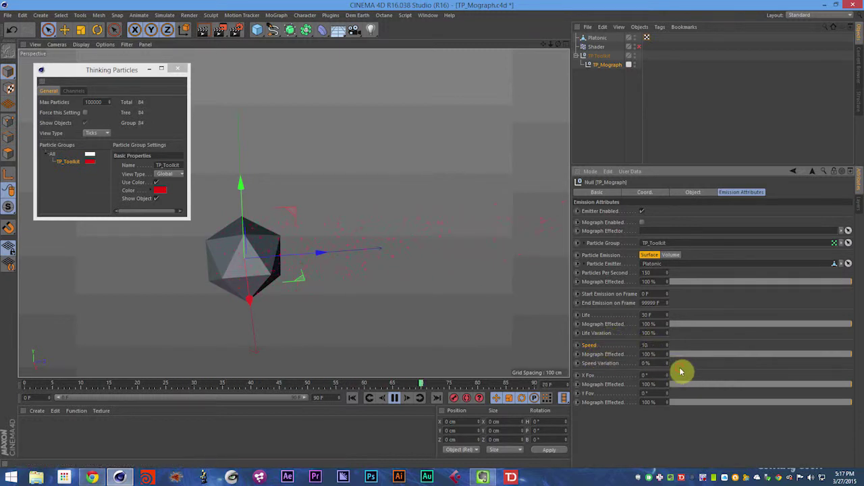
- Set the particle Speed to 150 and Speed Variation to 100 %, stop playback and save the scene
left_click(656, 345)
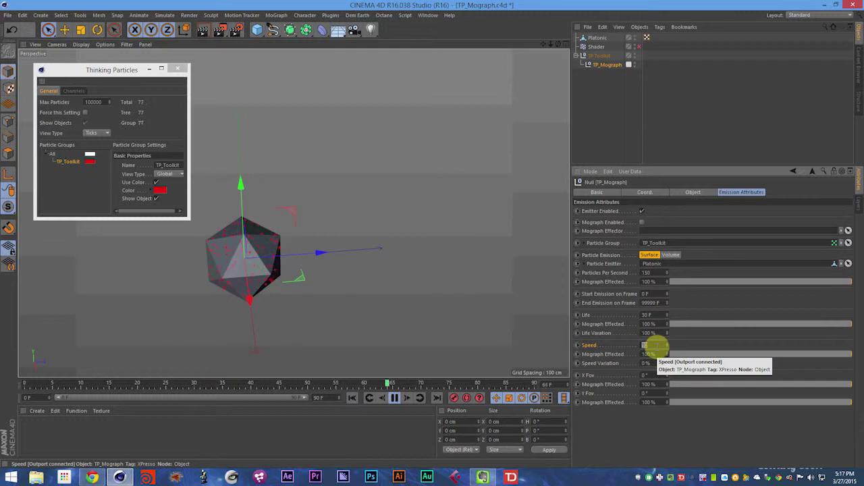
type("1")
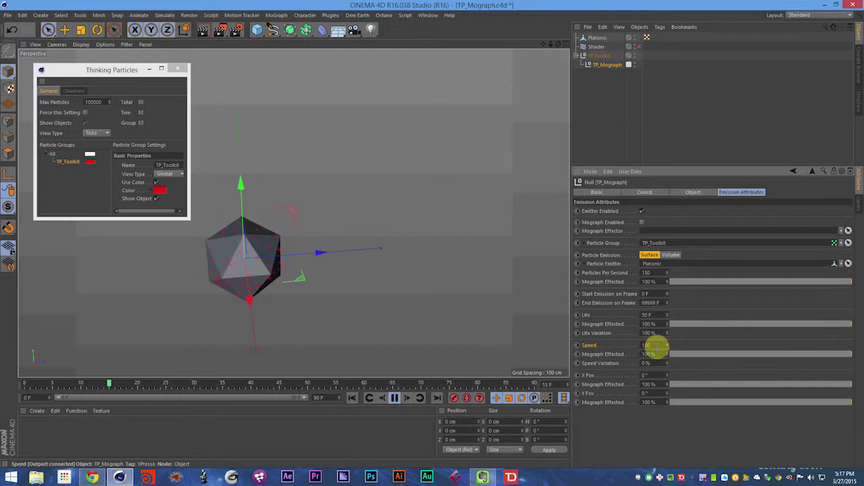
key("Tab")
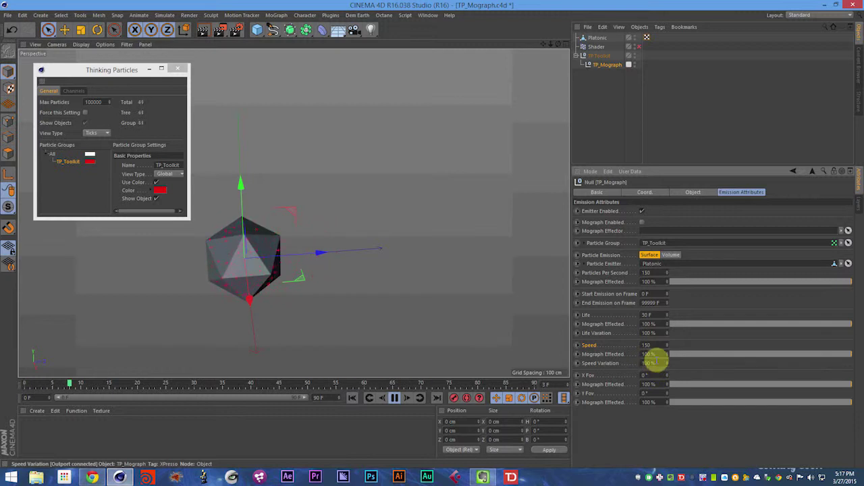
key("F7")
key("ctrl+s")
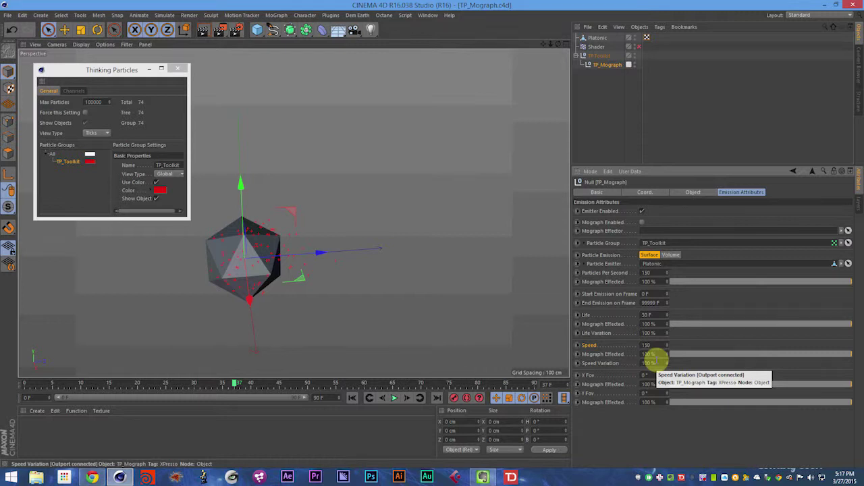
- Select the Platonic emitter, reselect TP_Mograph and restart playback to examine the emission with full speed variation
left_click(598, 37)
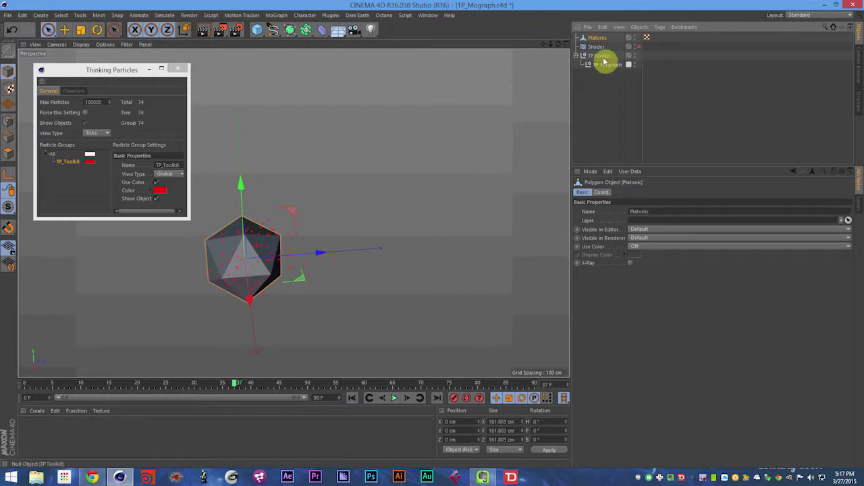
left_click(604, 62)
left_click(268, 251)
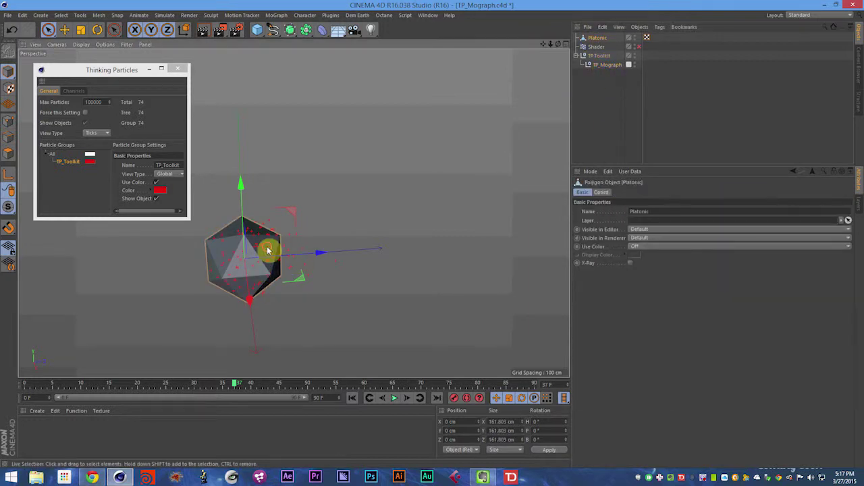
left_click(598, 65)
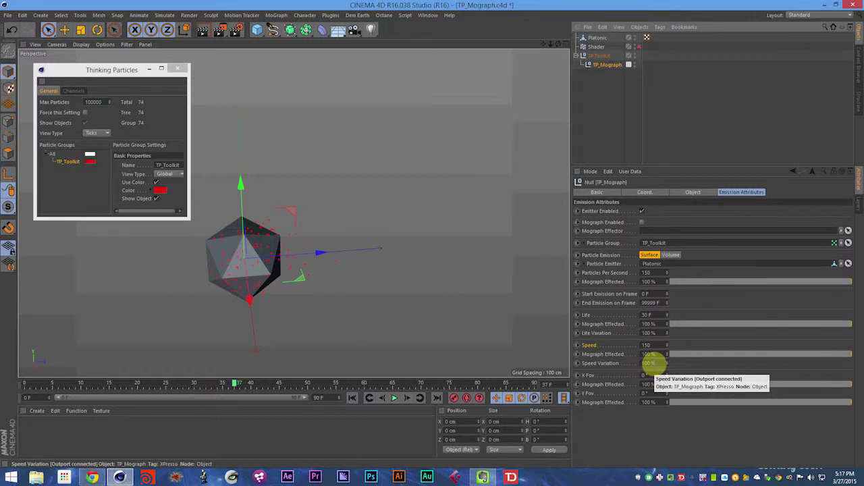
key("F8")
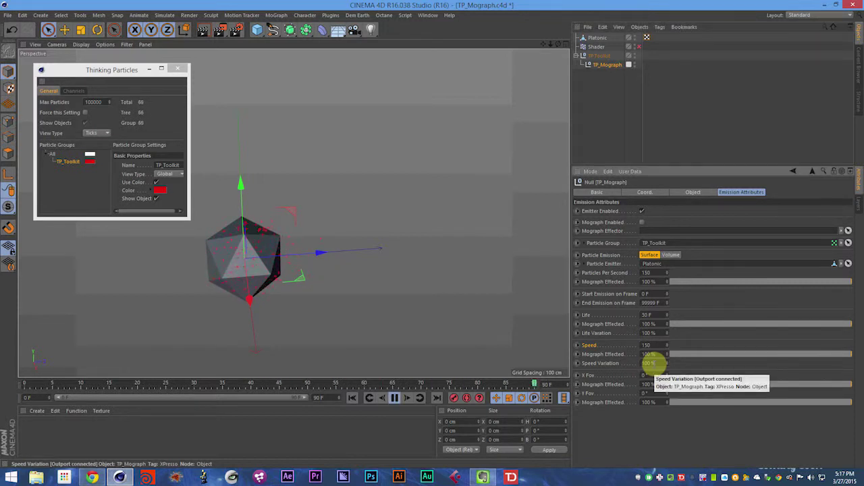
- Try Speed Variation at 50 % and set it back to 100 %
left_click(654, 363)
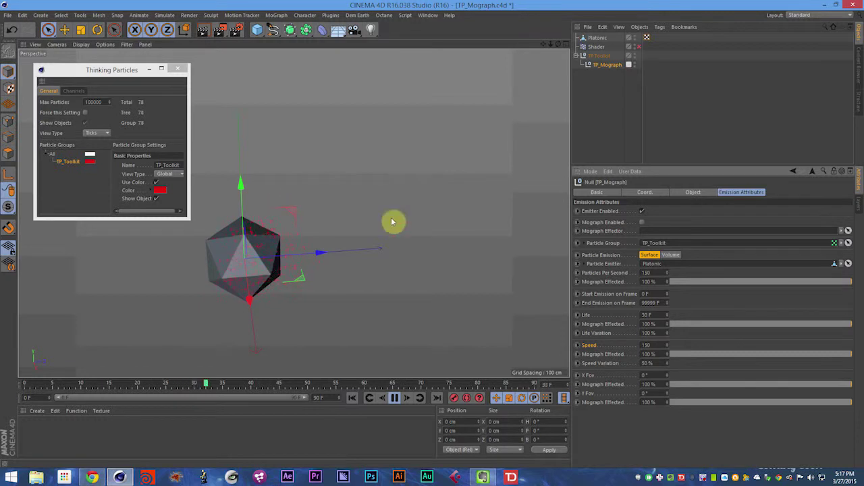
double_click(658, 363)
type("10")
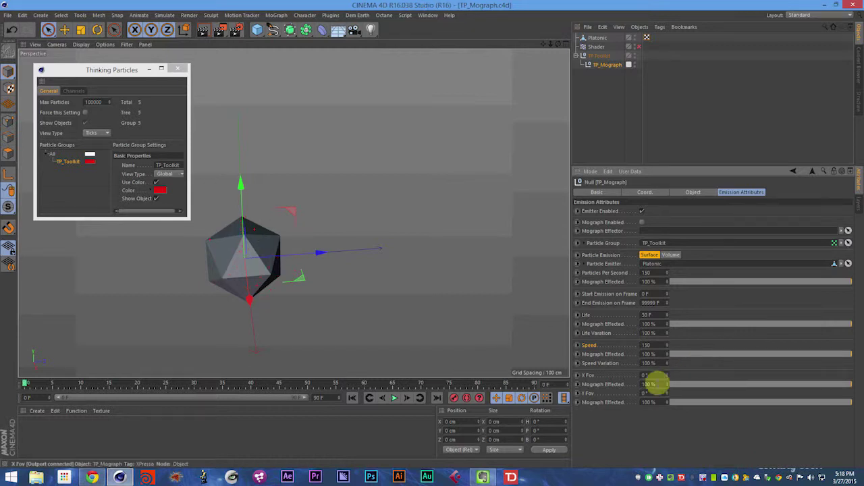
- Scale the Platonic object down uniformly to about one fifth of its size and reselect TP_Mograph
left_click(589, 376)
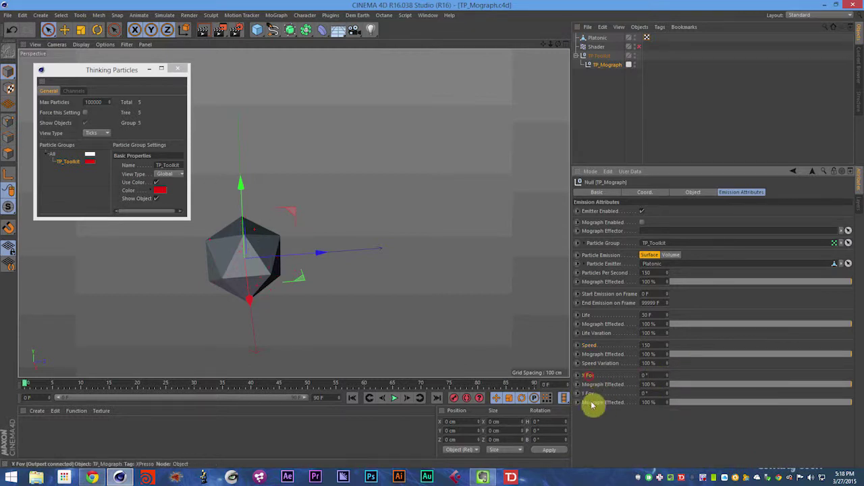
left_click(590, 393)
double_click(652, 375)
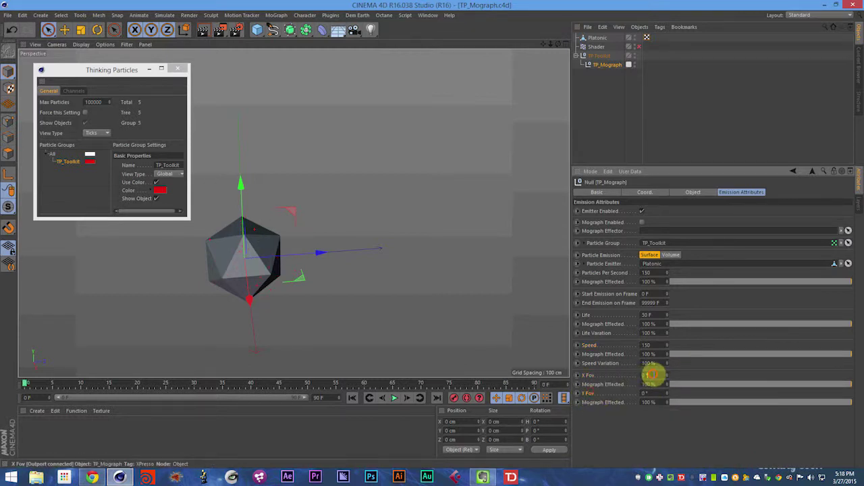
left_click(597, 46)
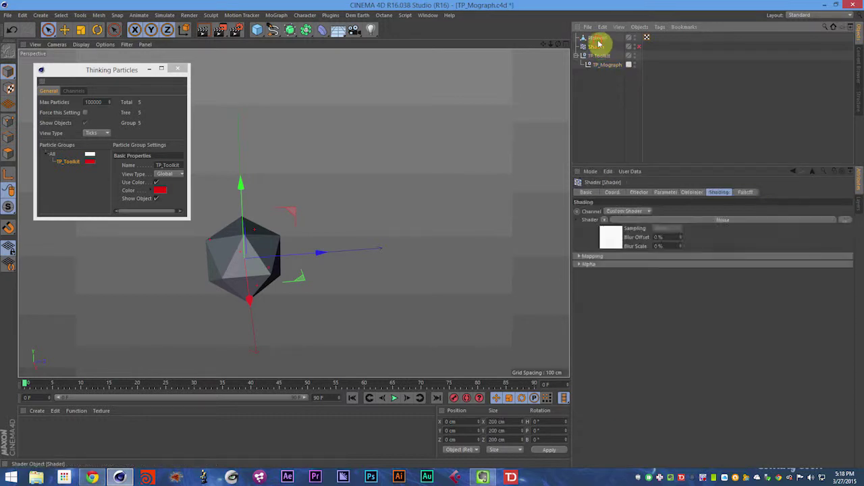
left_click(597, 38)
key("t")
left_click_drag(380, 206, 172, 309)
left_click(603, 65)
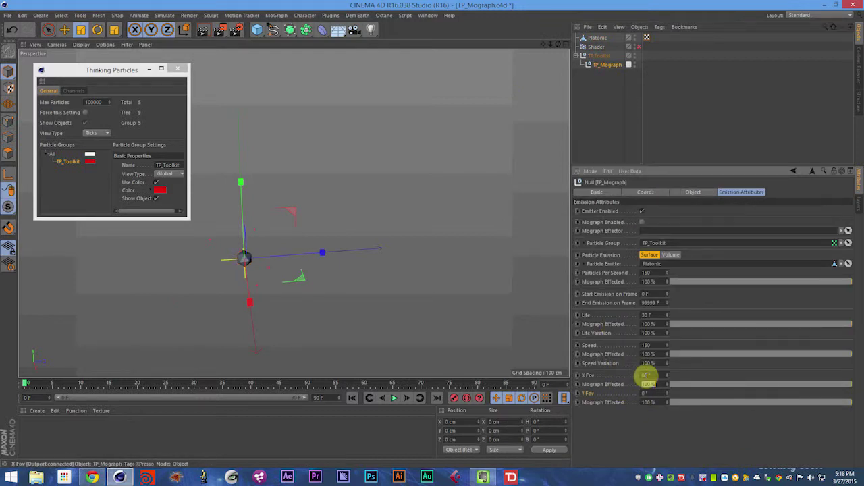
- Switch to Rectangle Selection, reselect TP_Mograph and play the emission with X Fov and Y Fov at 0°
key("0")
left_click(607, 66)
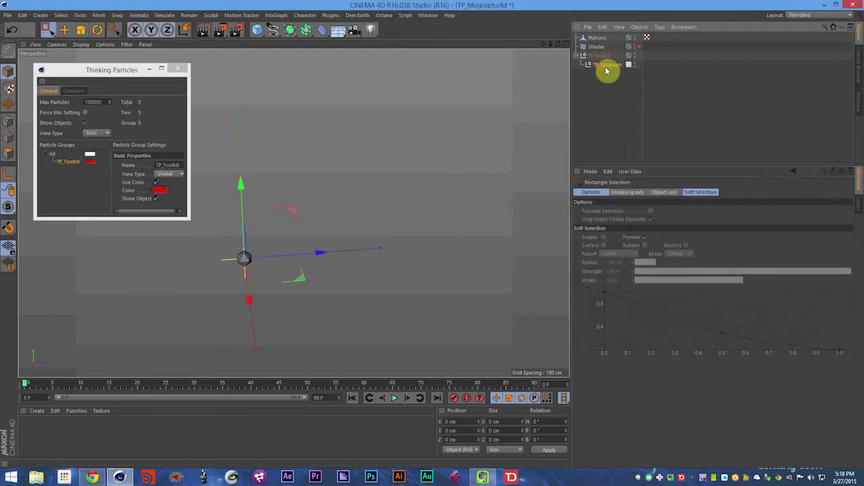
left_click(648, 396)
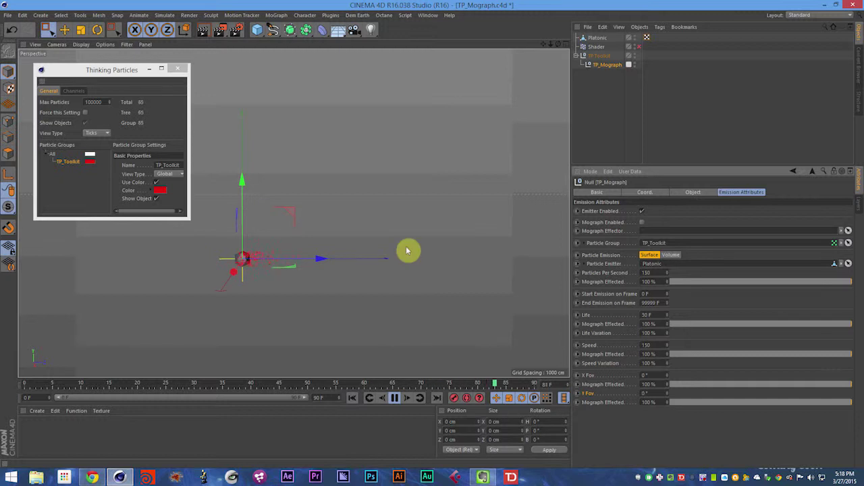
- Try an X Fov of 180° on TP_Mograph and examine the particle spread from several angles
double_click(648, 375)
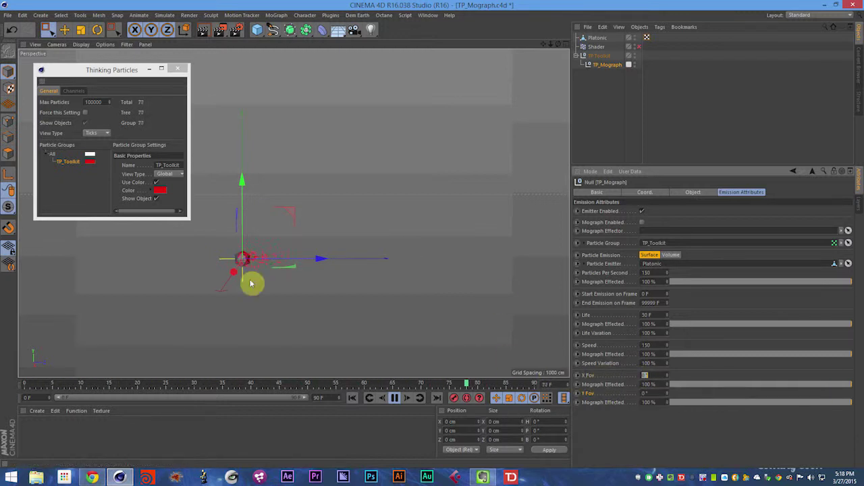
left_click_drag(303, 266, 264, 272, "alt")
left_click(646, 375)
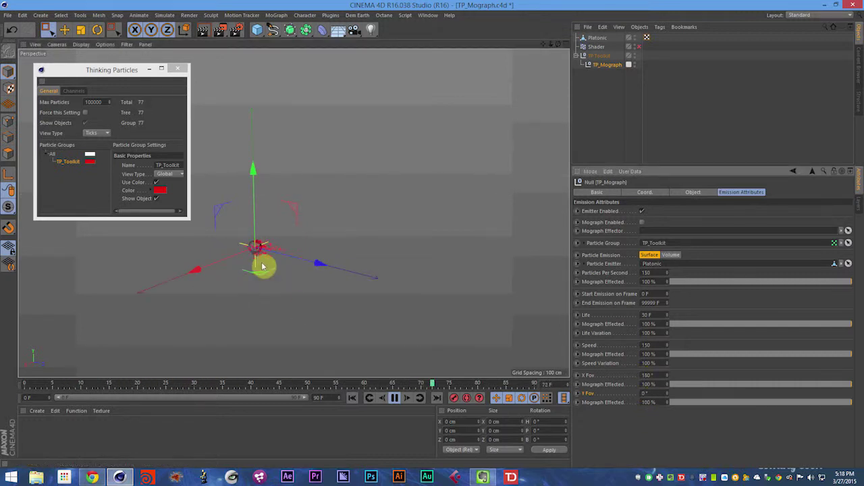
left_click_drag(264, 264, 342, 170, "alt")
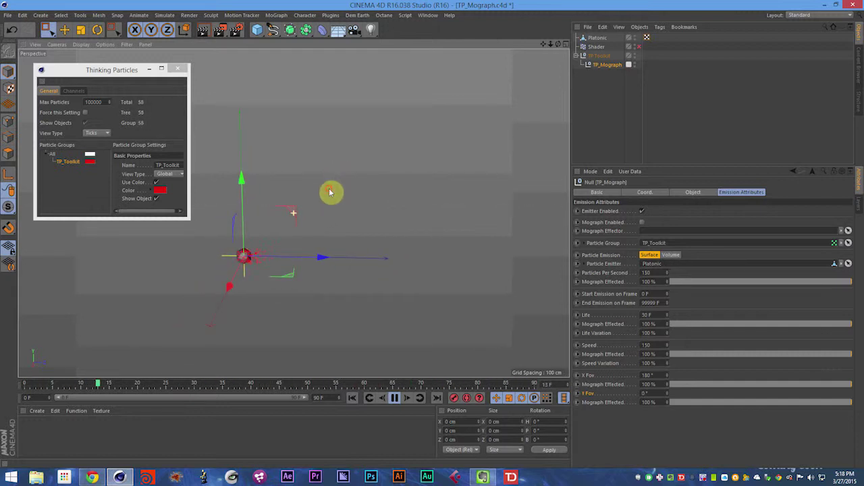
- Set X Fov to 0° and Y Fov to 180°, stop playback and save the scene
left_click_drag(496, 187, 419, 250, "alt")
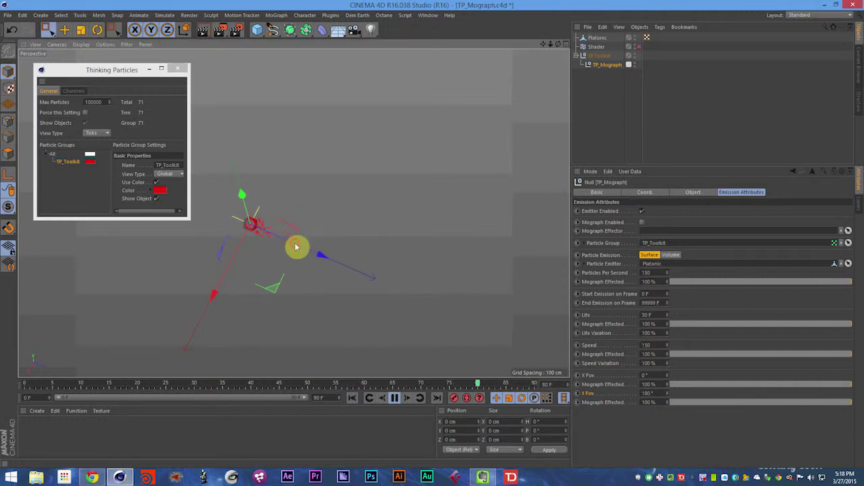
key("ctrl+s")
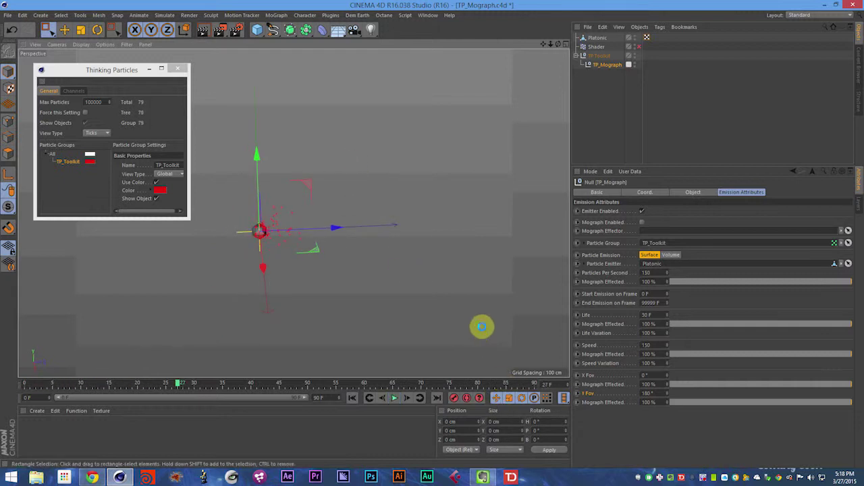
left_click_drag(654, 392, 631, 395)
left_click(627, 434)
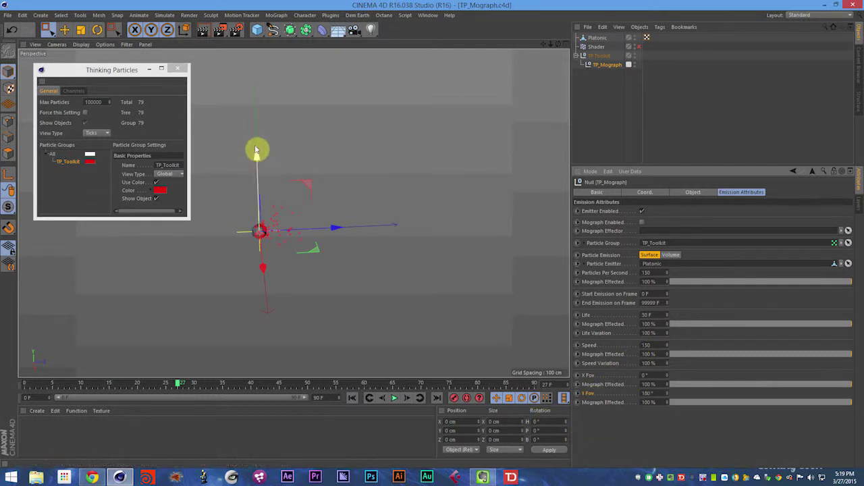
- Resume playback from a side view and try Y Fov at 360° and 35°
left_click_drag(268, 279, 249, 274, "alt")
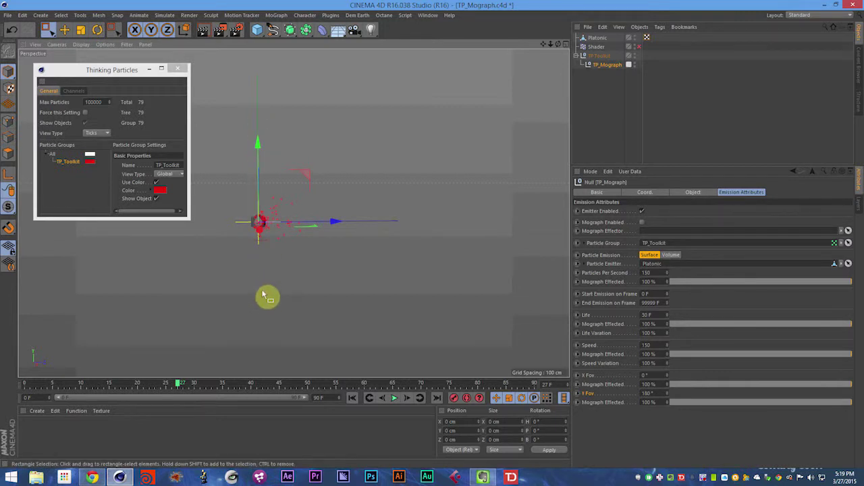
key("F8")
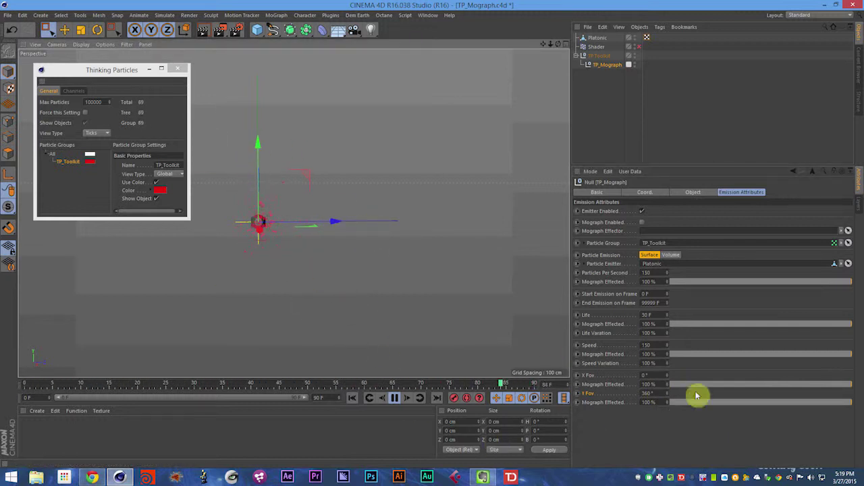
type("3")
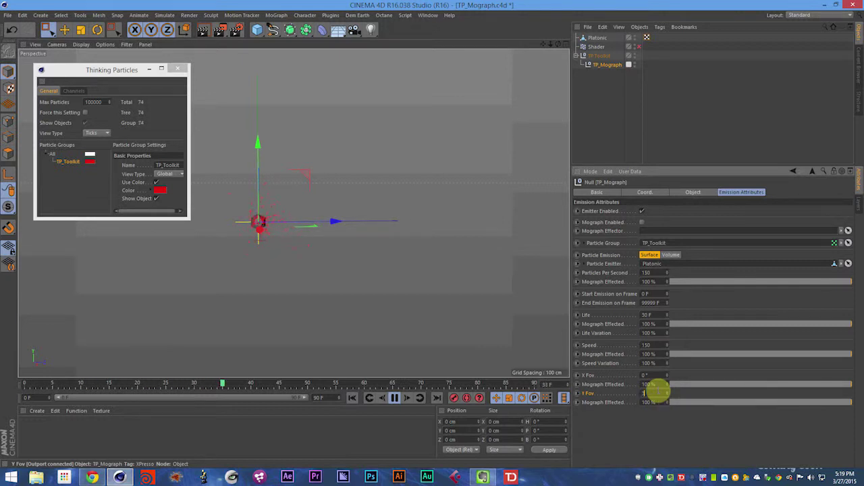
type("5")
key("Return")
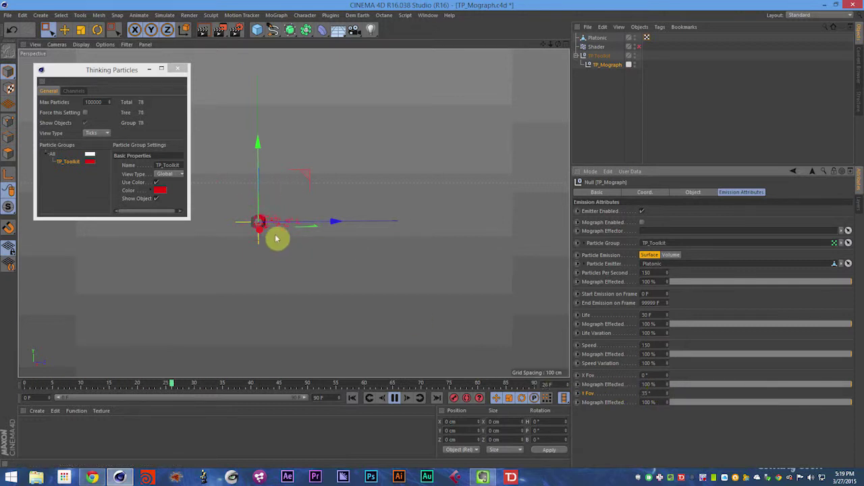
- Set Particles Per Second to 15000 and Y Fov to 90°, stop playback and save the scene
left_click(652, 272)
type("15000")
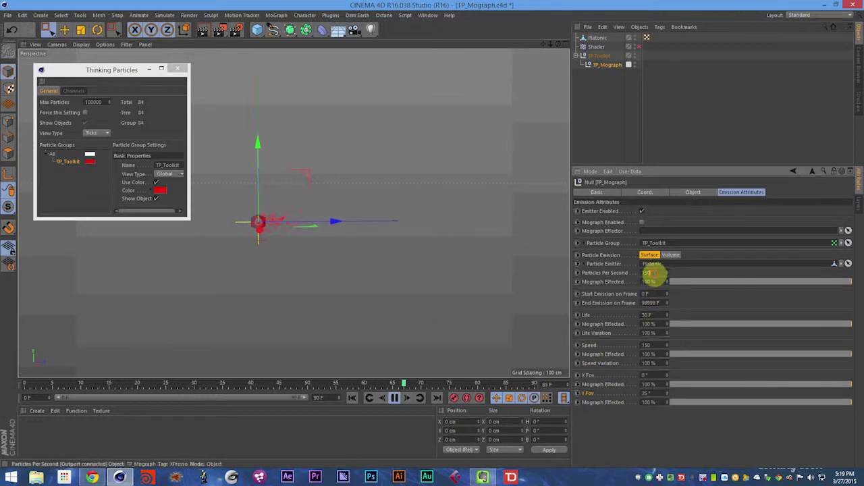
key("Return")
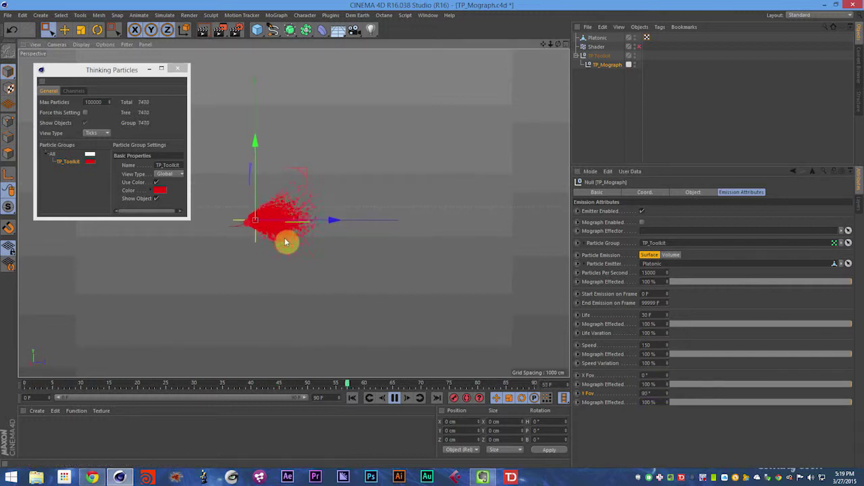
key("F8")
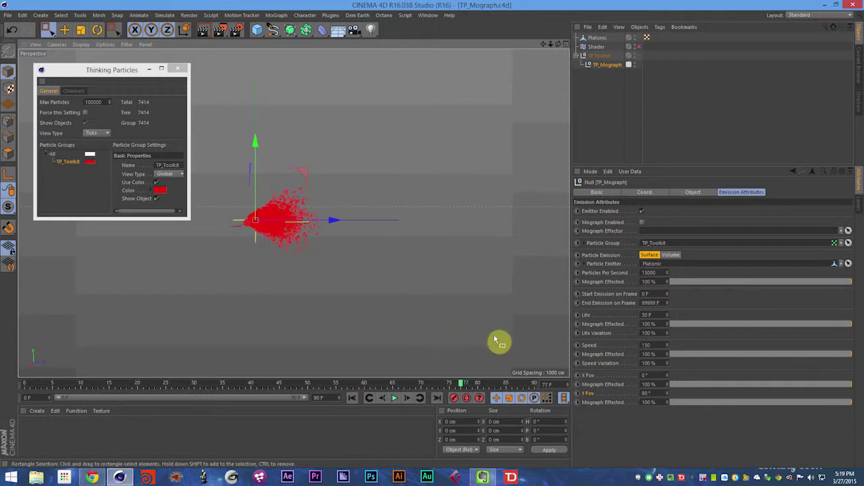
key("ctrl+s")
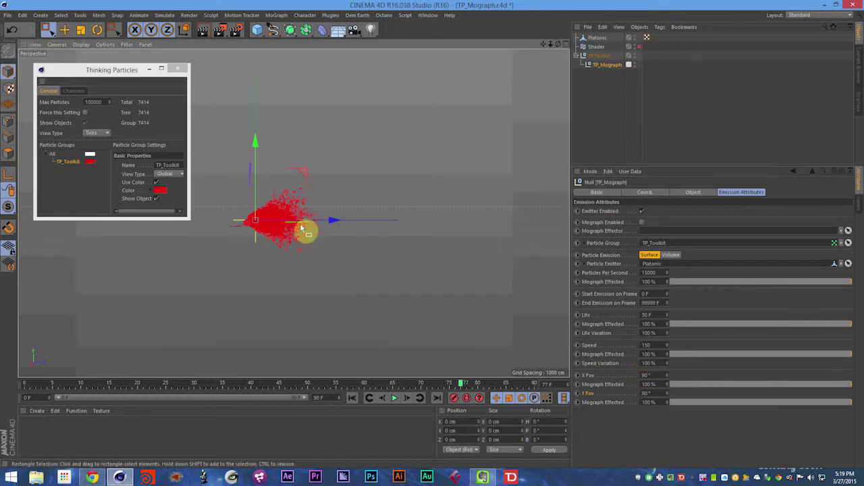
- Set X Fov to 90°, rewind to the first frame and save the scene
left_click_drag(303, 232, 295, 332, "alt")
key("shift+f")
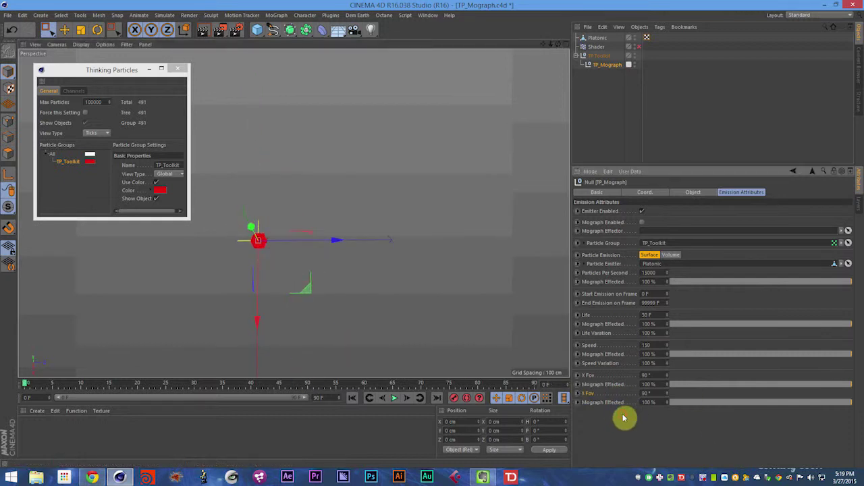
key("ctrl+s")
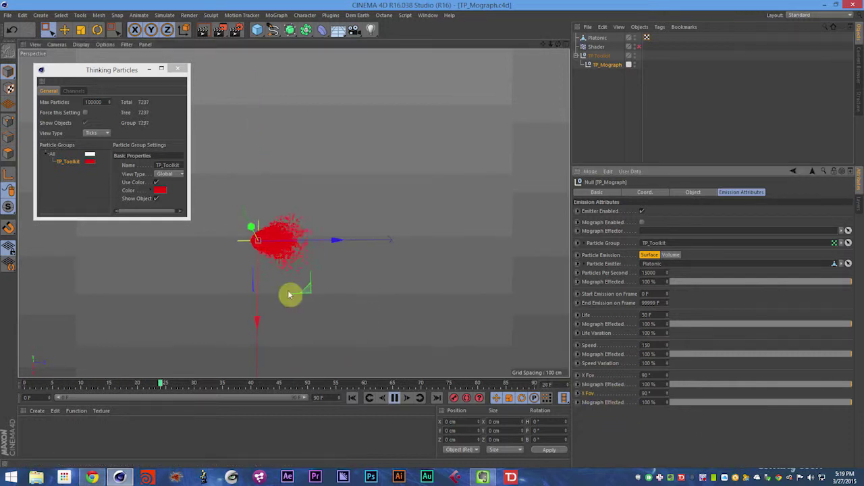
- Stop playback, inspect the TP_Mograph particle cone from several angles and save the scene
key("F8")
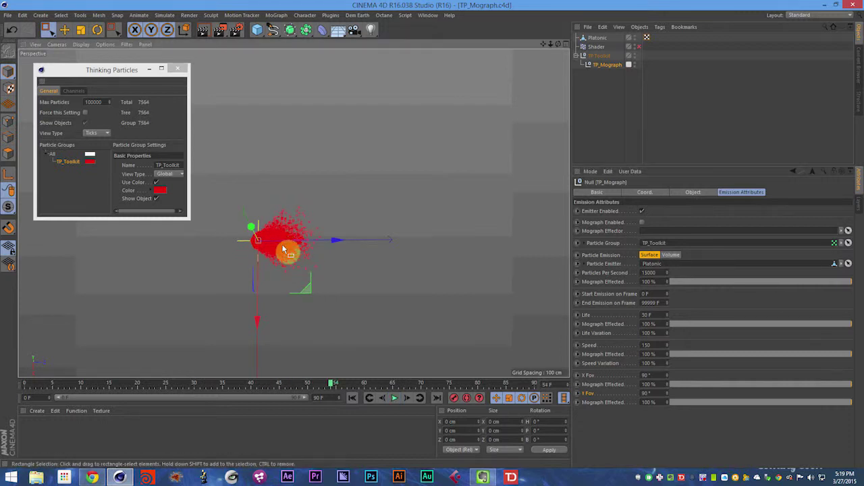
left_click_drag(293, 213, 262, 183, "alt")
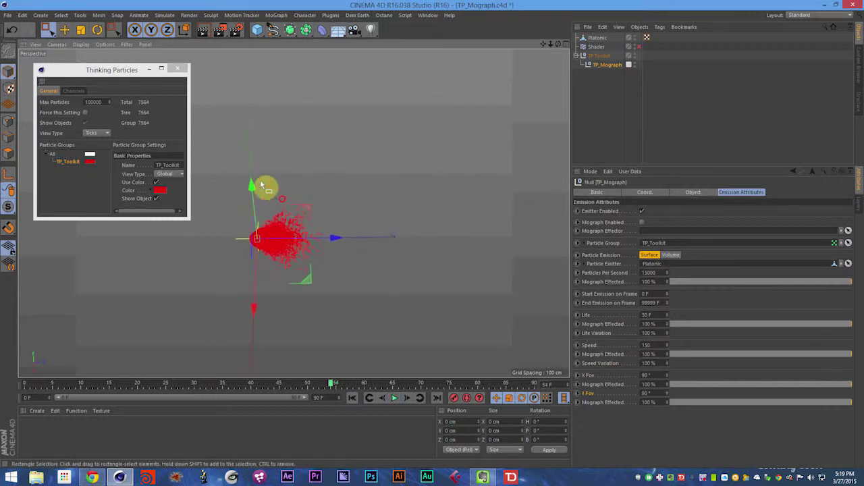
left_click_drag(273, 273, 295, 232, "alt")
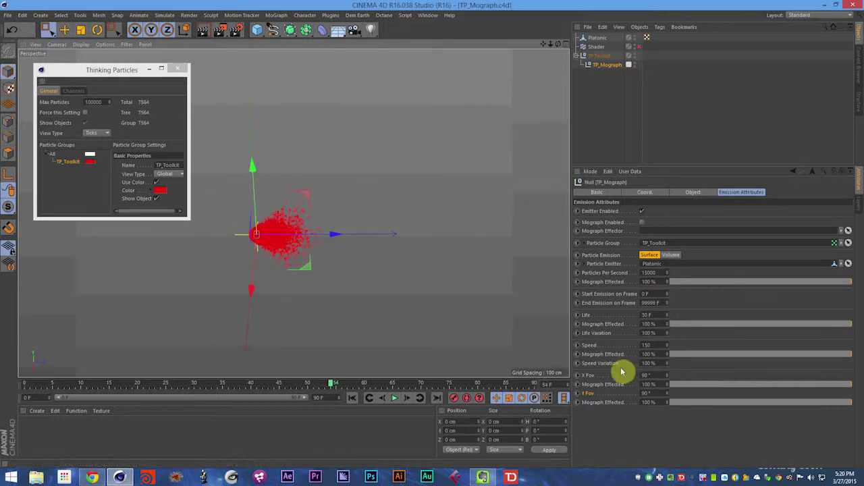
left_click(593, 368)
key("ctrl+s")
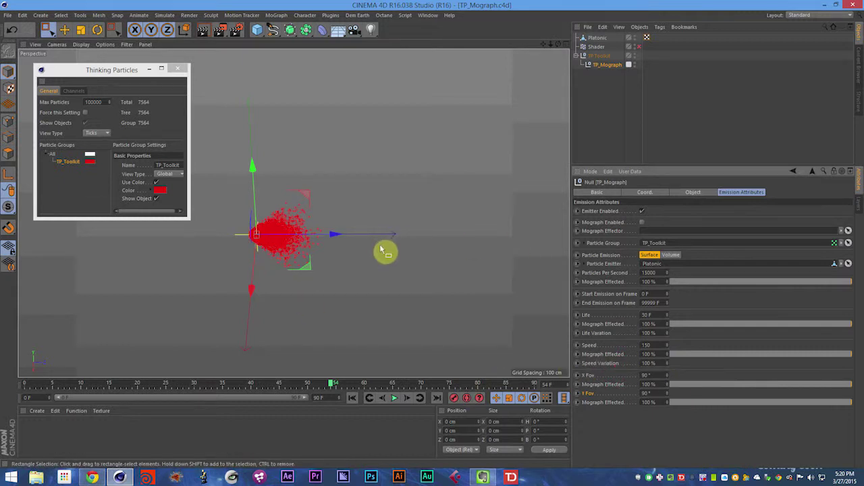
left_click_drag(303, 243, 362, 310, "alt")
key("ctrl+s")
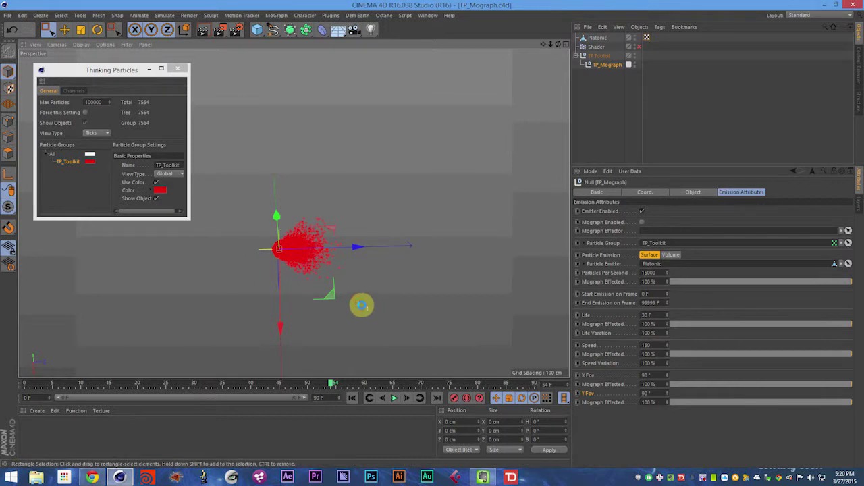
- Replay the particle emission from the first frame and examine it from an oblique angle
left_click_drag(303, 278, 274, 241, "alt")
key("shift+f")
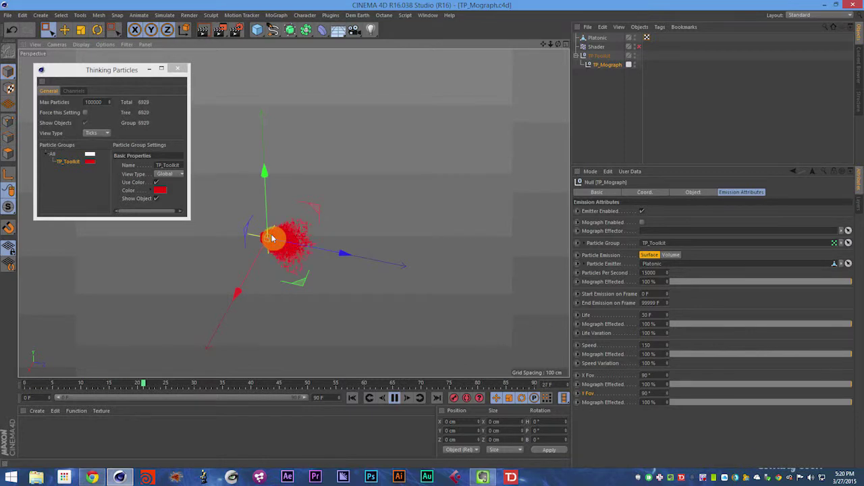
left_click_drag(272, 238, 318, 233, "alt")
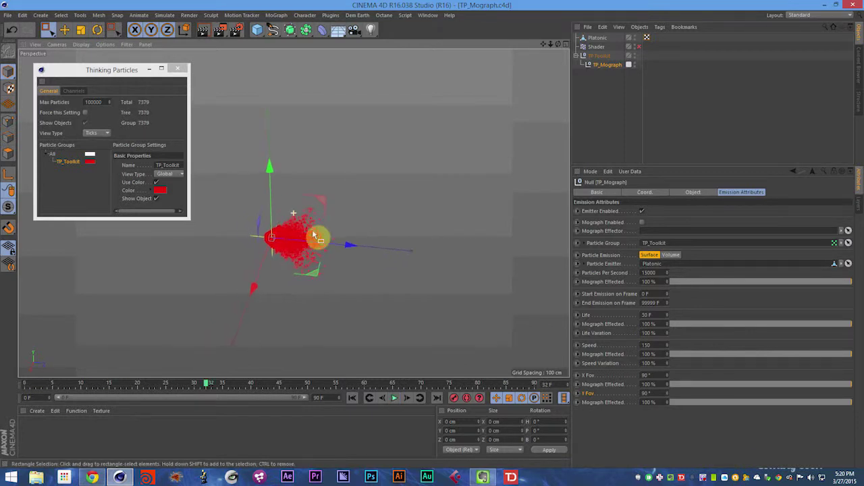
- Switch to the Live Selection tool, reselect TP_Mograph and save the scene
left_click_drag(48, 30, 68, 45)
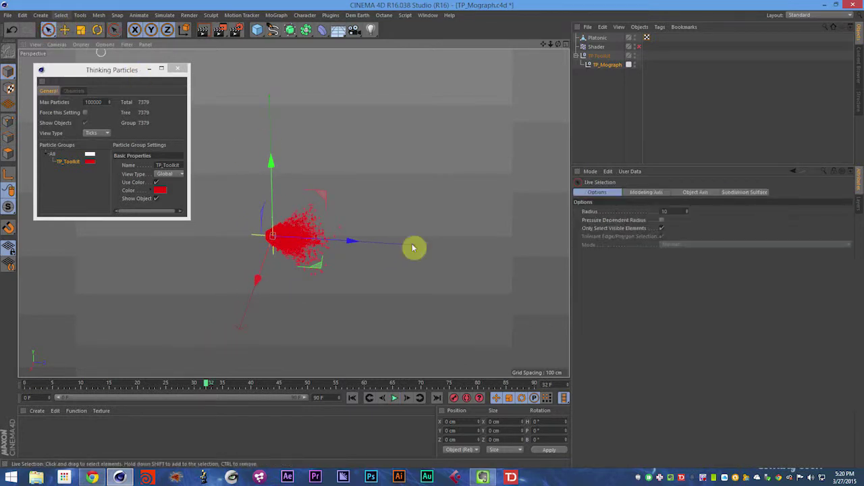
left_click(615, 64)
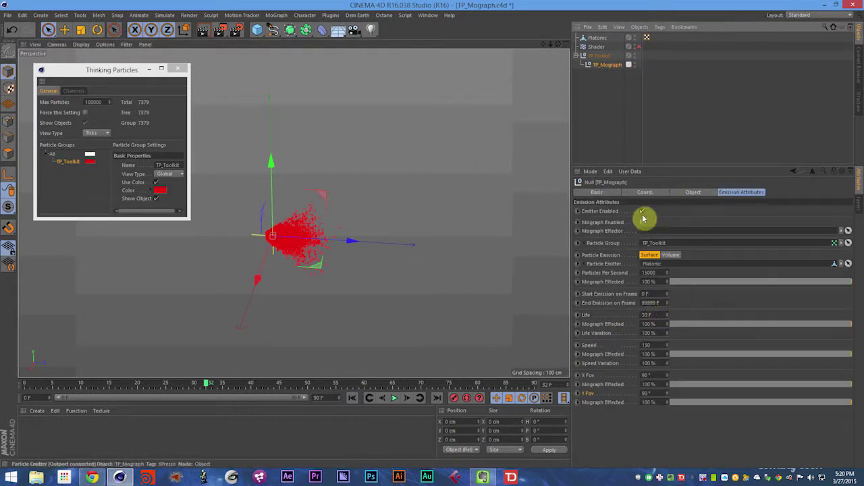
left_click_drag(341, 267, 339, 250, "alt")
key("ctrl+s")
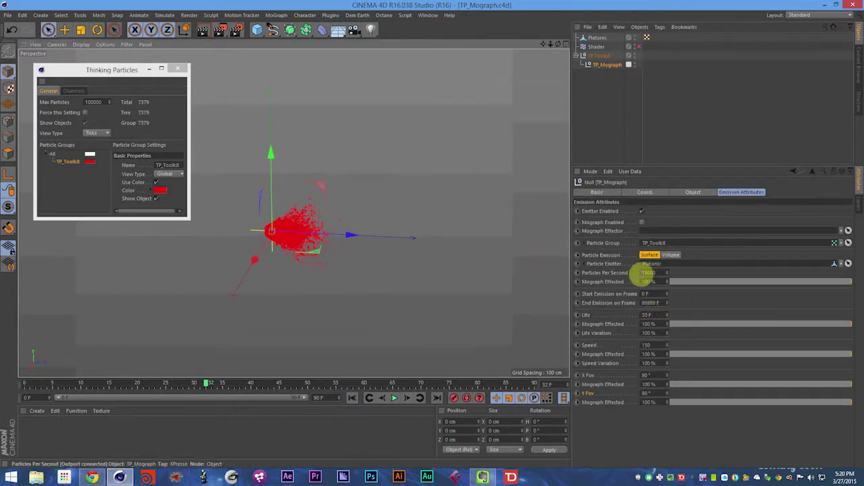
- Enable the Shader effector and go through its Color Mode options in the effector parameters
left_click(639, 47)
left_click(595, 46)
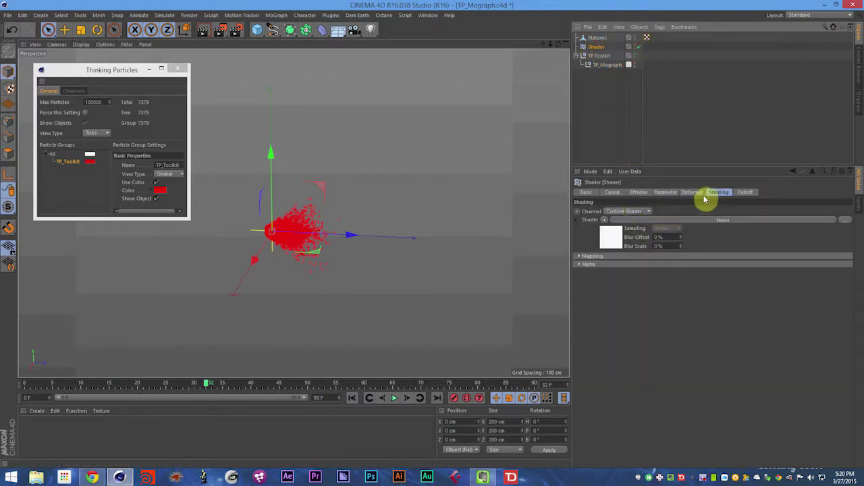
left_click(666, 192)
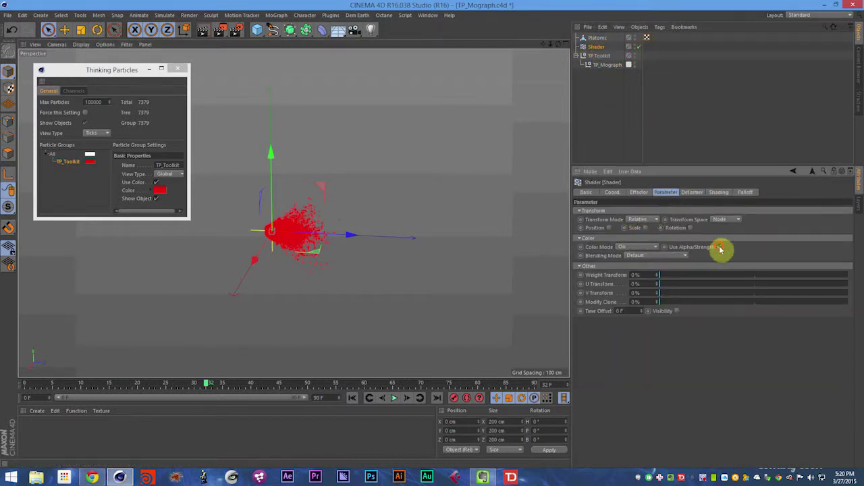
left_click(633, 239)
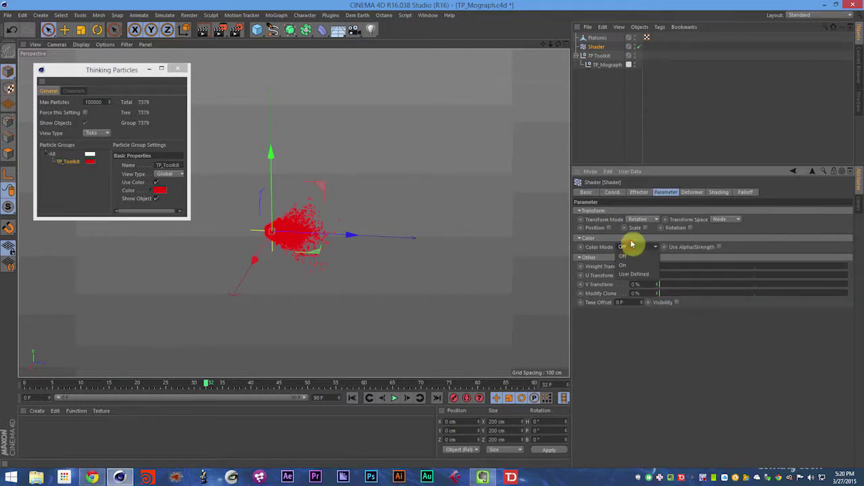
left_click(631, 246)
left_click(634, 211)
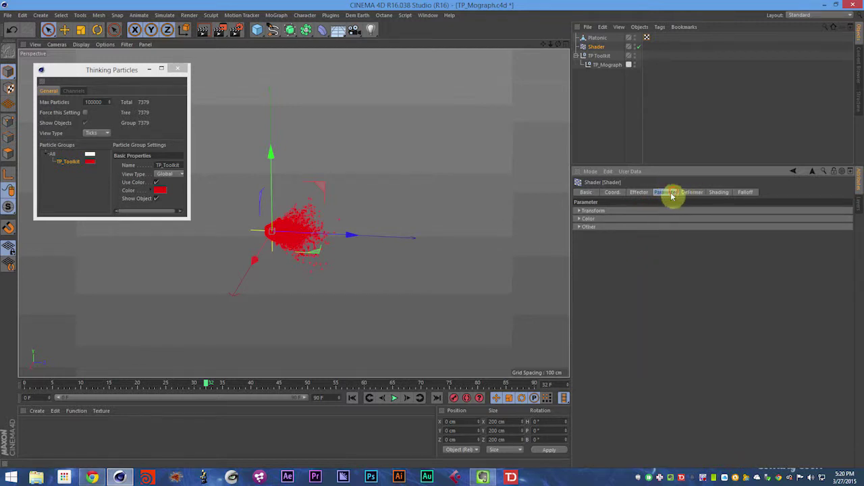
- Try the effector's existing noise with Global Scale 400%, High Clip 0% and Brightness 100%, and rewind to the first frame
left_click(720, 192)
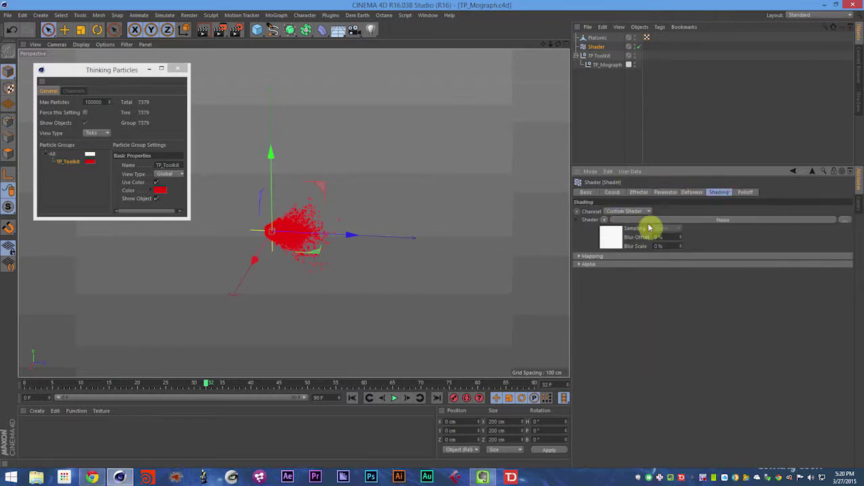
left_click(612, 229)
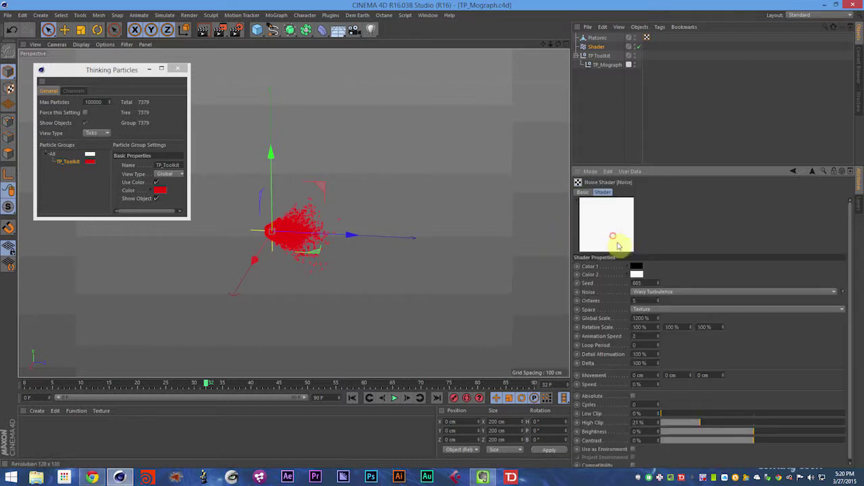
left_click_drag(699, 422, 659, 423)
key("shift+f")
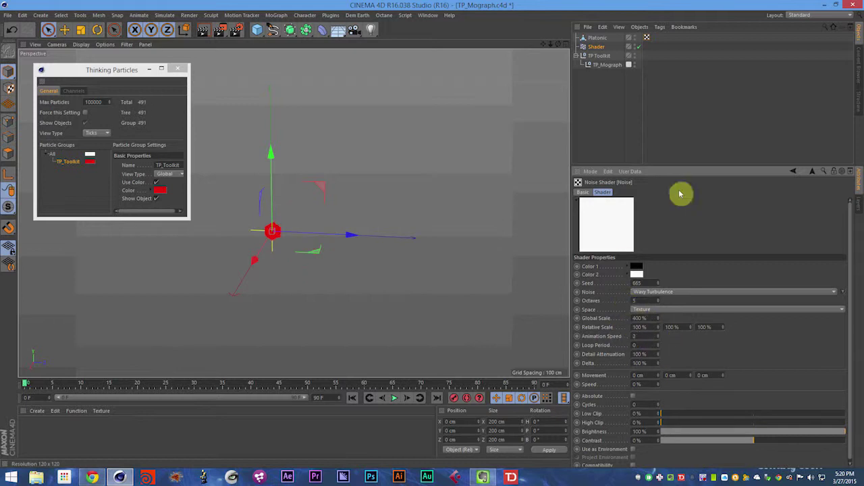
- Choose Noise again for the effector's shader and enter an Animation Speed of 2
left_click(812, 171)
left_click(613, 228)
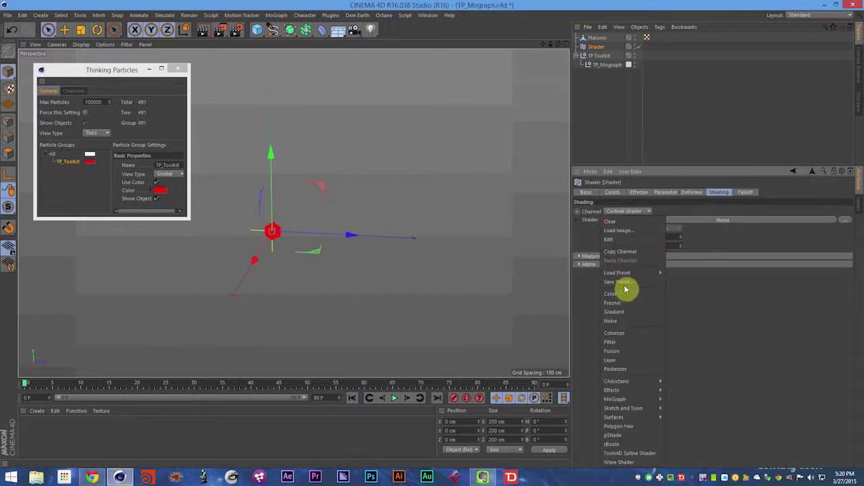
left_click(623, 321)
left_click(613, 239)
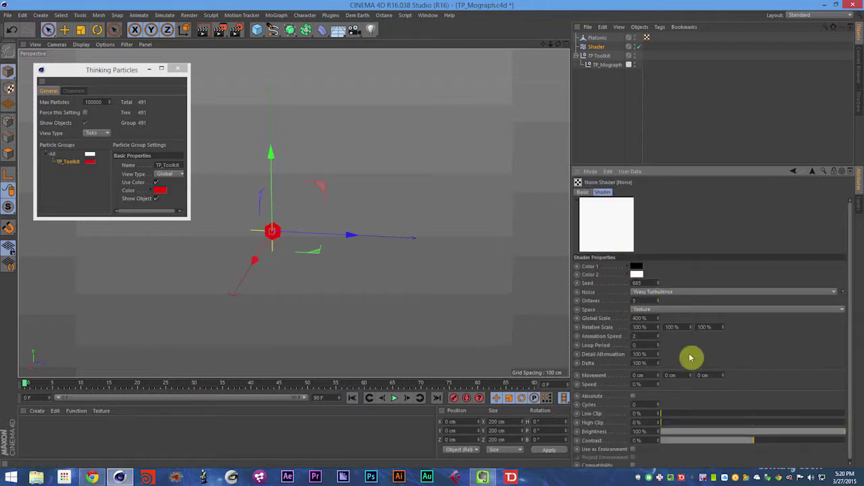
left_click(640, 335)
type("2")
key("Return")
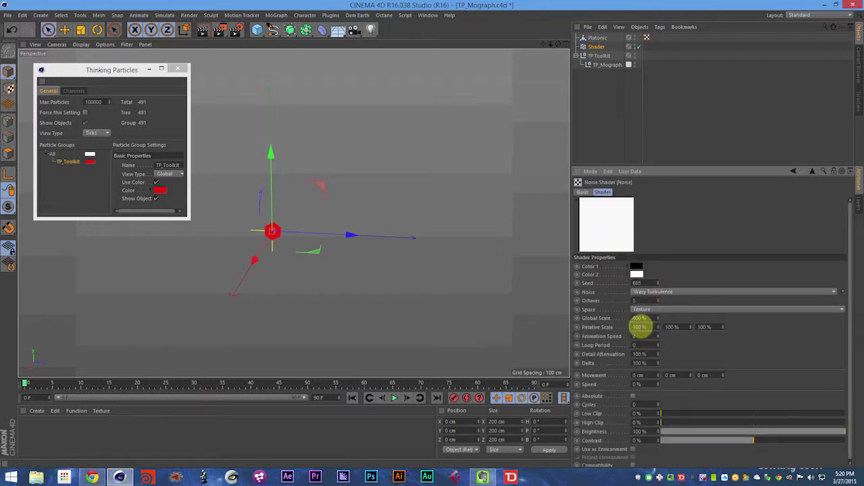
- Clear the effector's shader, assign a fresh Noise shader and open its properties
left_click(814, 172)
left_click(606, 220)
left_click(610, 222)
left_click(605, 220)
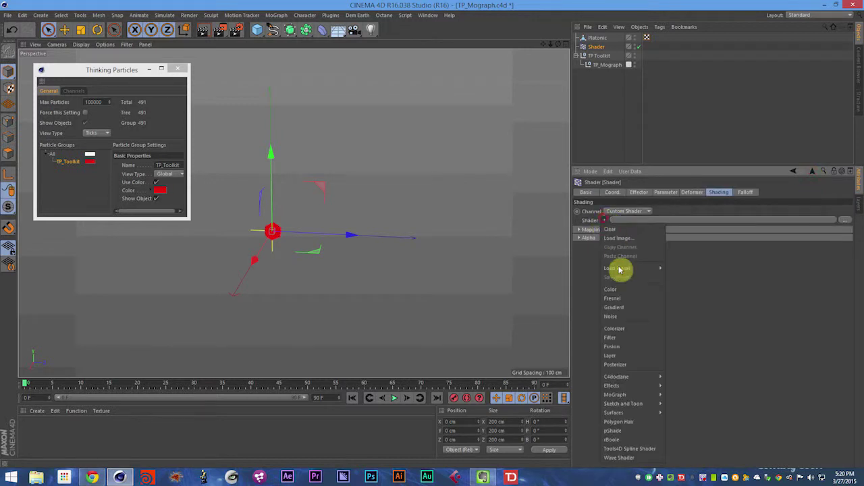
left_click(622, 315)
left_click(625, 241)
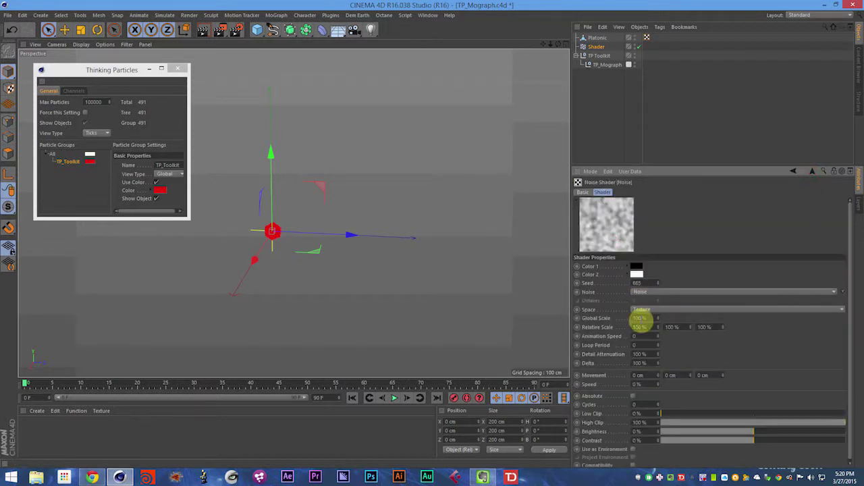
- Set the noise type to Wavy Turbulence with Global Scale 600% and Animation Speed 2
left_click(652, 292)
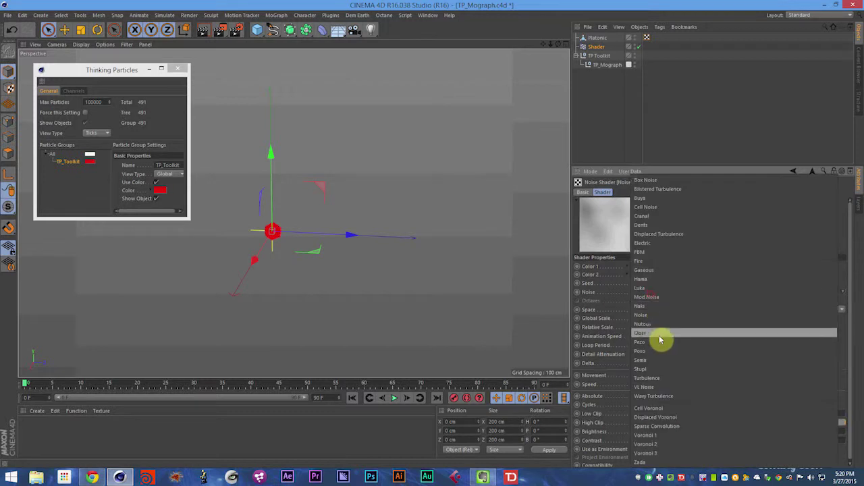
left_click(663, 397)
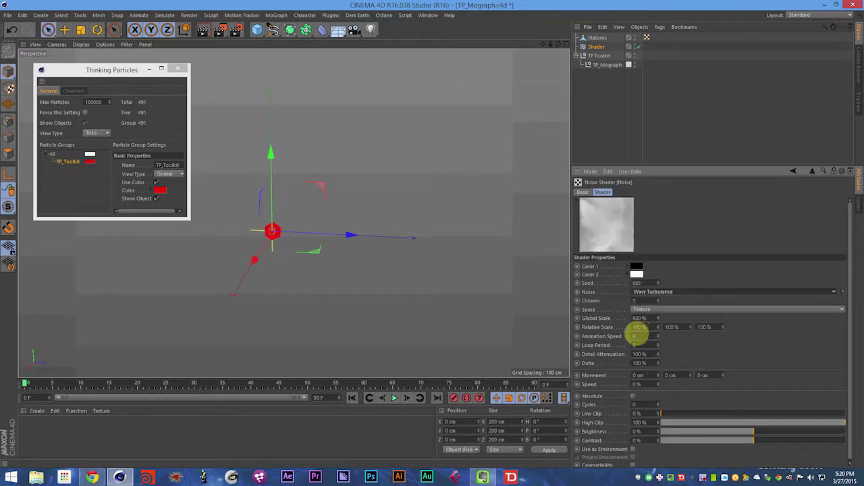
left_click_drag(637, 336, 620, 345)
type("2")
key("Return")
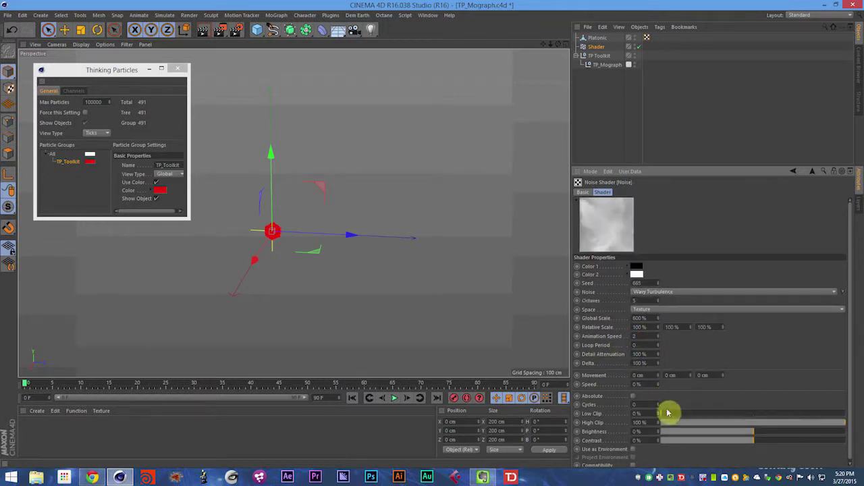
left_click(615, 339)
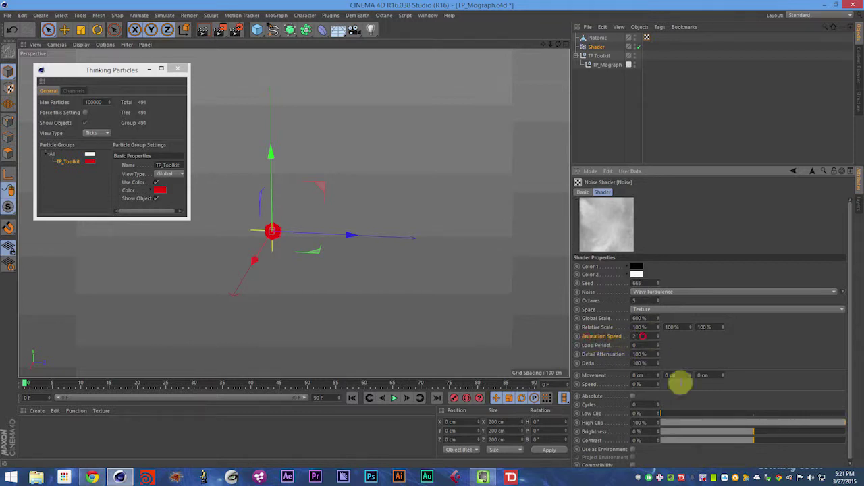
- Increase the noise contrast by setting Low Clip to 18% and High Clip to 82%
left_click_drag(664, 413, 707, 416)
left_click_drag(792, 422, 813, 426)
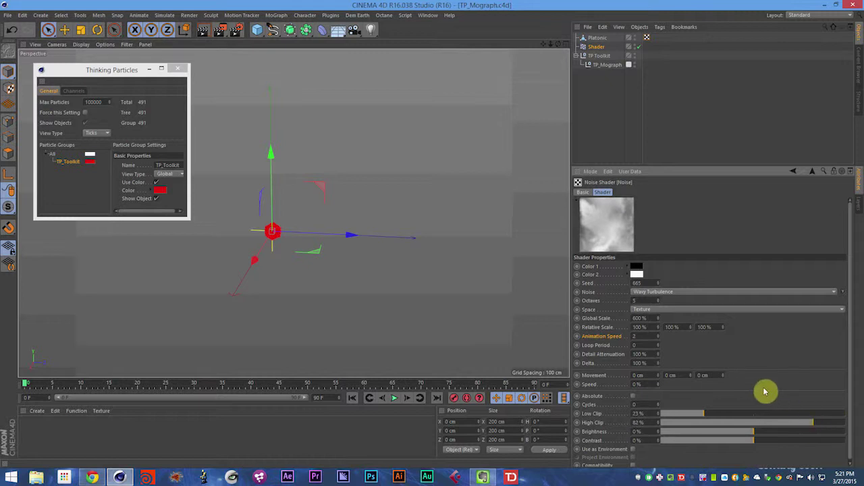
mouse_move(694, 414)
left_mouse_down()
mouse_move(660, 413)
mouse_move(694, 414)
left_mouse_up()
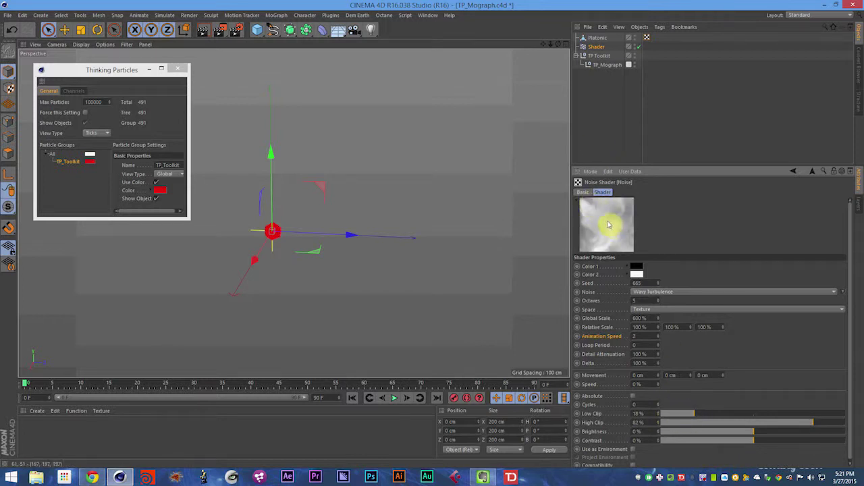
- Review the Shader effector's noise preview, return to TP_Mograph's emission attributes and save the scene
left_click(611, 65)
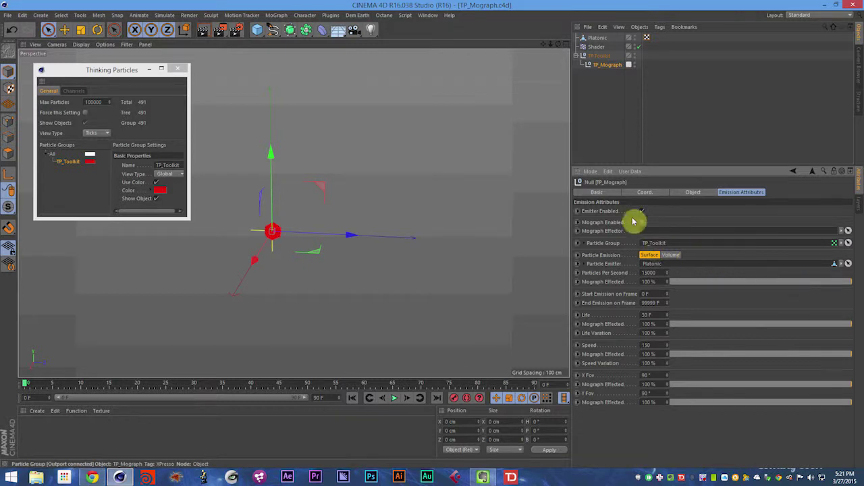
left_click(598, 45)
left_click(607, 241)
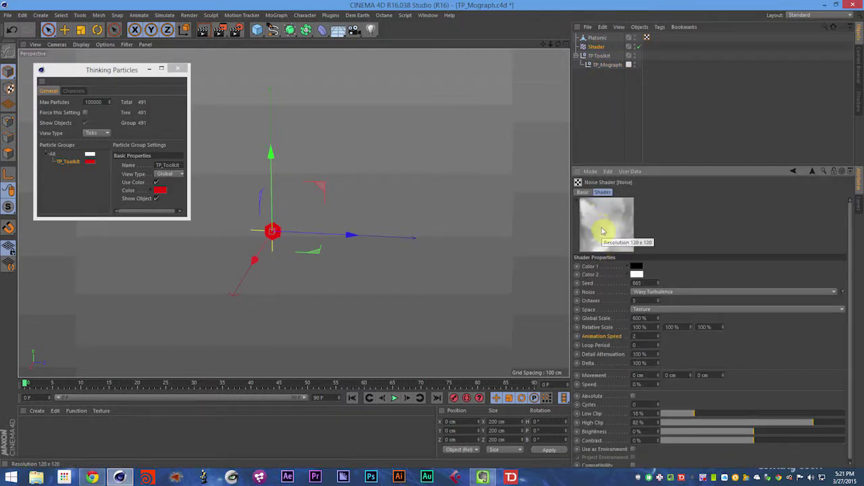
left_click(597, 47)
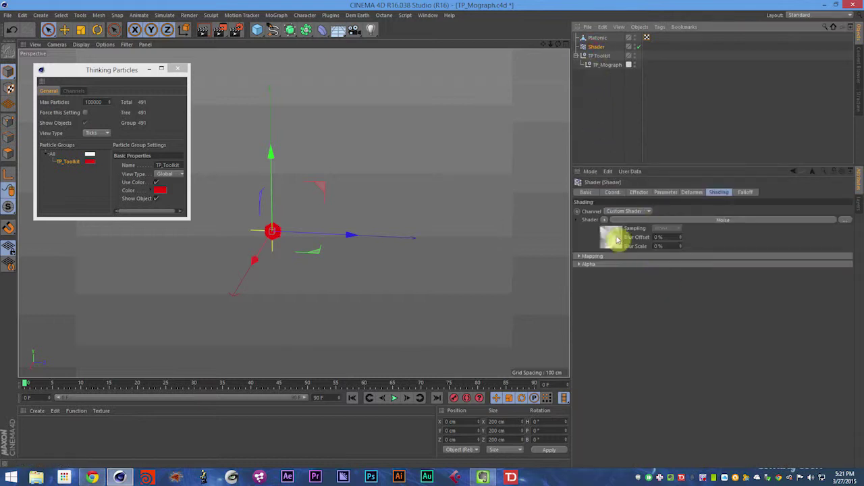
left_click(614, 237)
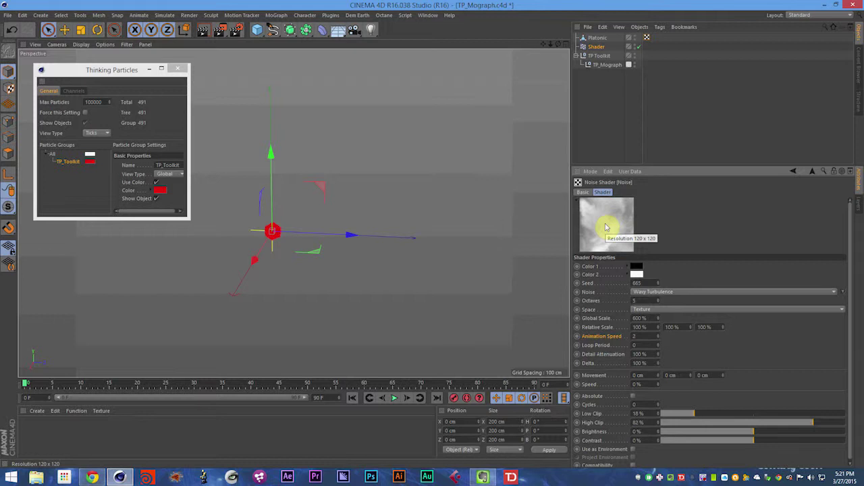
key("ctrl+s")
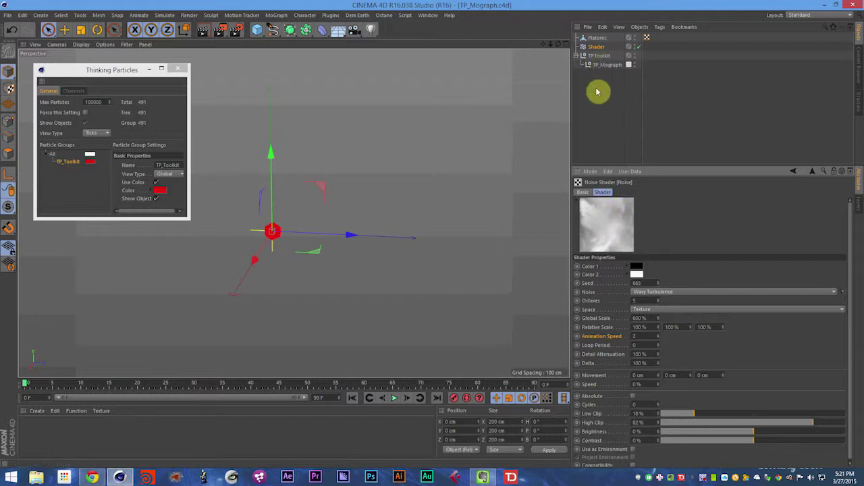
left_click(611, 65)
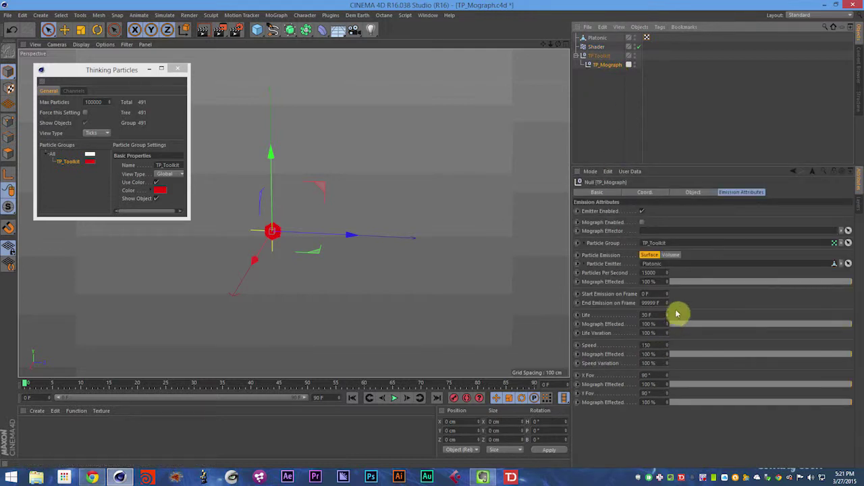
key("ctrl+s")
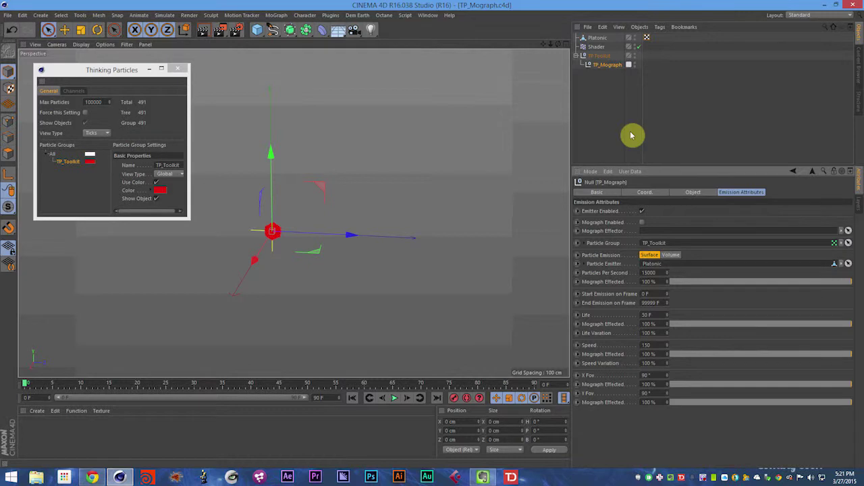
- Preview the Shader effector's noise shader during playback and return to TP_Mograph's emission attributes
left_click(599, 47)
left_click(618, 242)
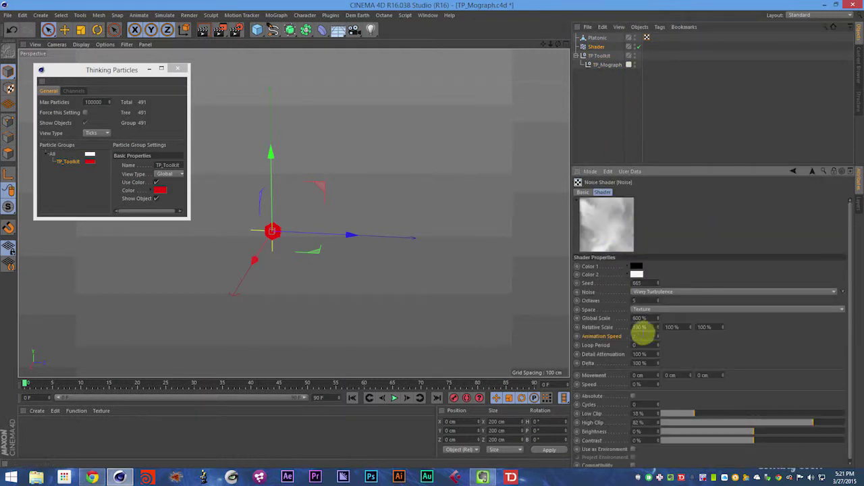
right_click(609, 231)
left_click(635, 27)
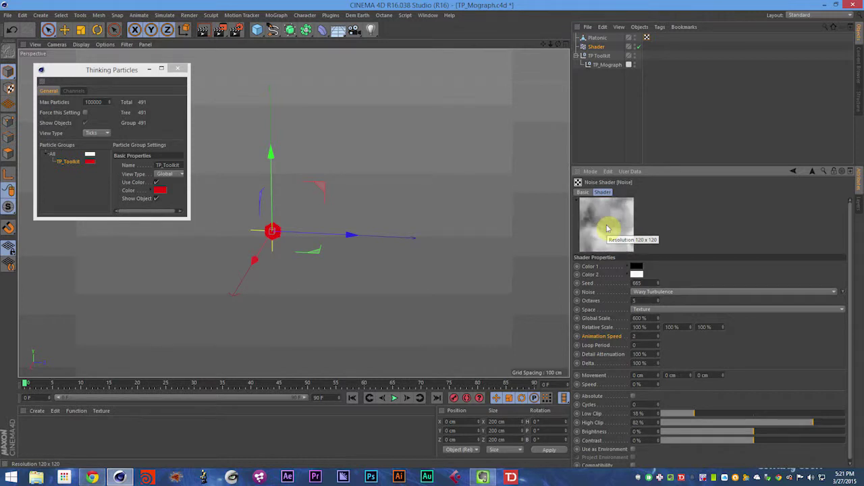
key("F8")
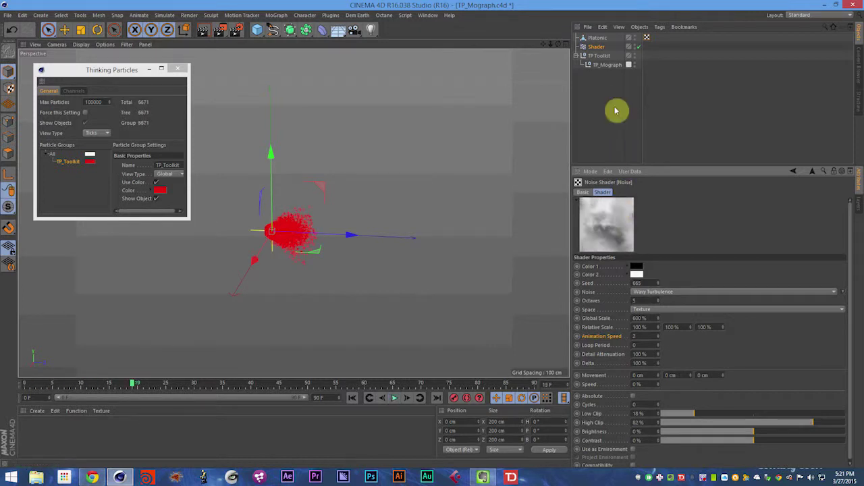
left_click(601, 65)
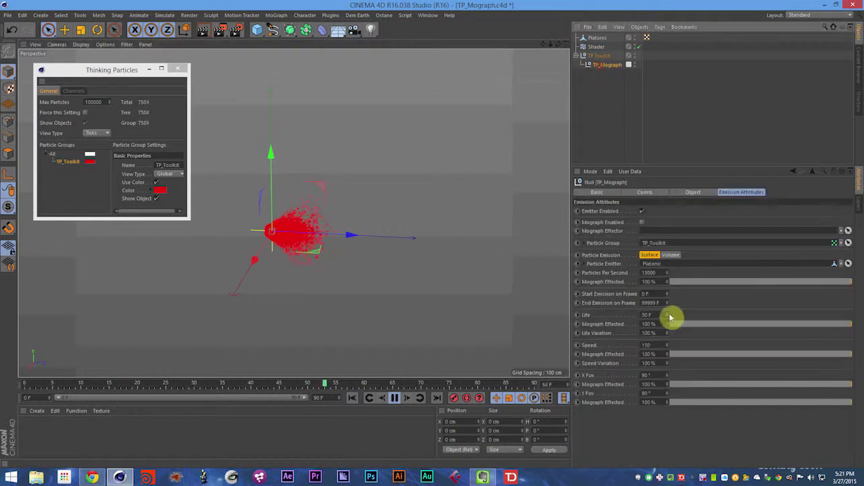
- Enable Mograph on TP_Mograph, move the Shader effector below TP_Toolkit and assign it as the Mograph Effector
left_click(641, 222)
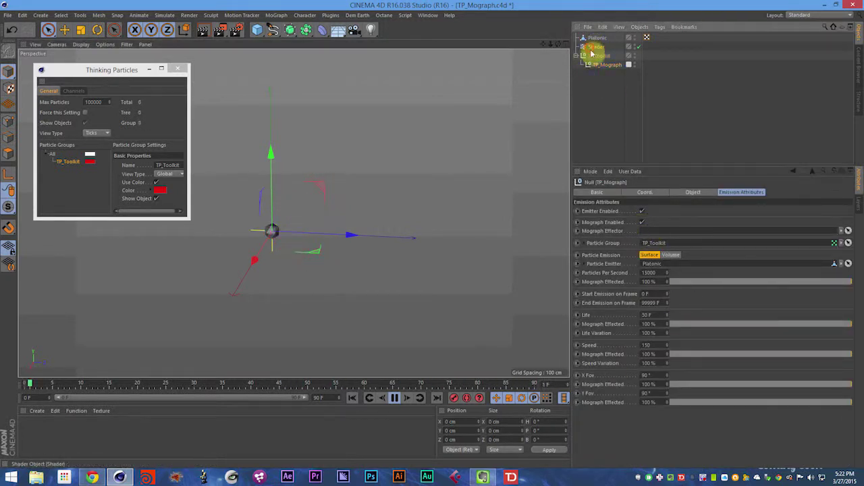
left_click_drag(591, 52, 604, 93)
key("F8")
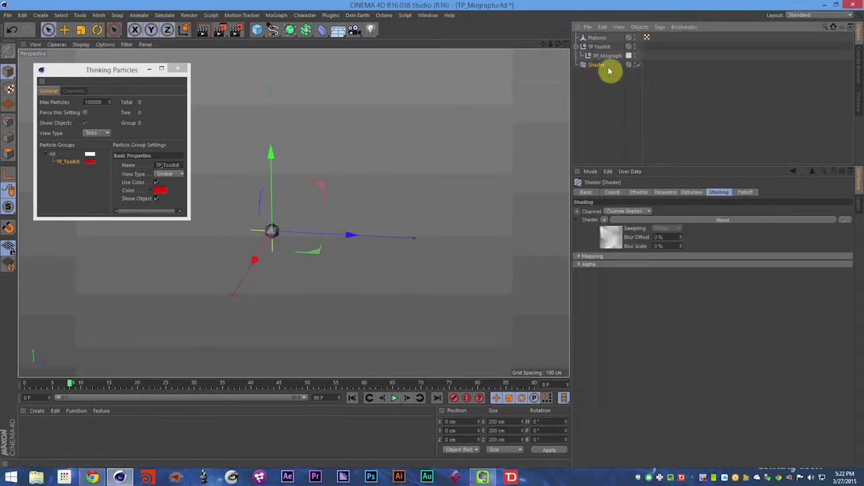
left_click(600, 56)
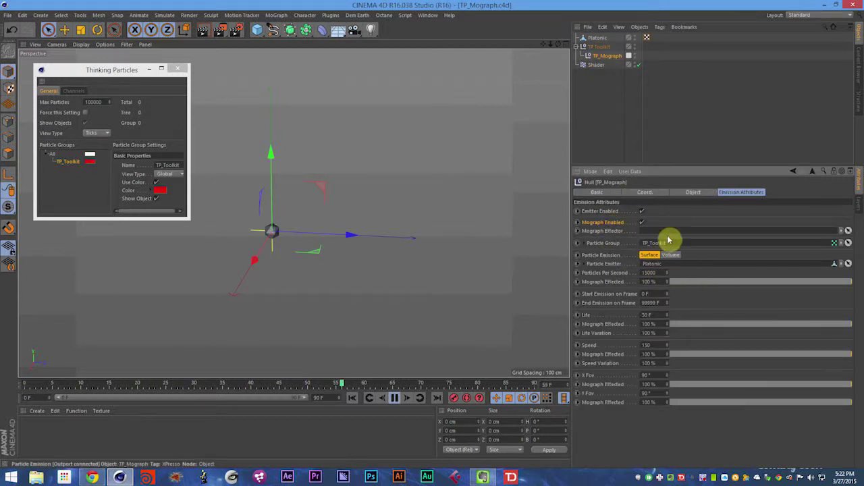
left_click_drag(596, 65, 660, 235)
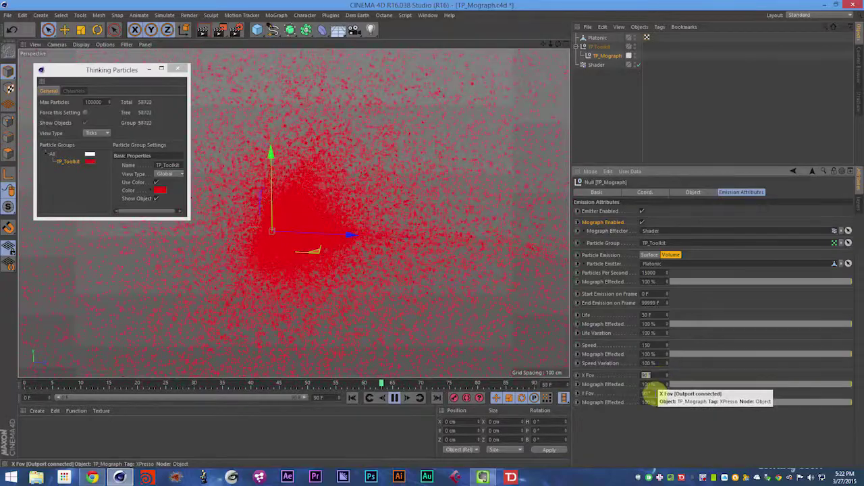
- Narrow the particle emission angle by setting X Fov and Y Fov to 15°
type("15")
double_click(652, 394)
type("15")
key("Return")
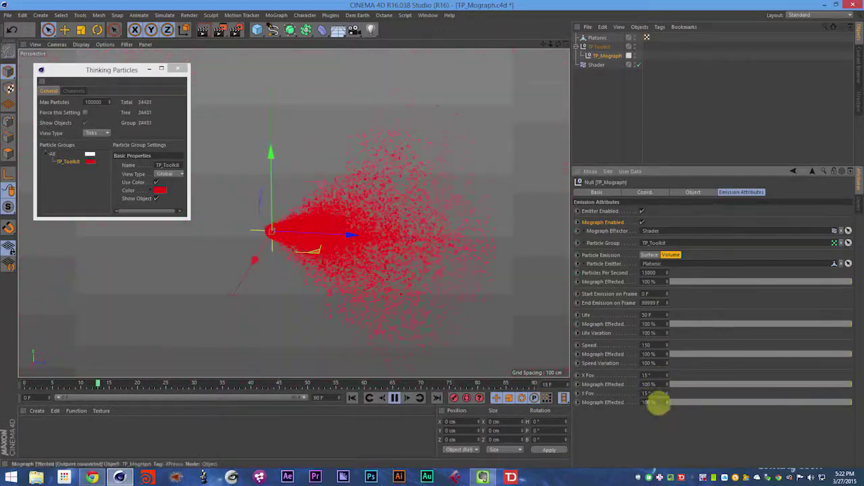
left_click_drag(301, 233, 315, 243, "alt")
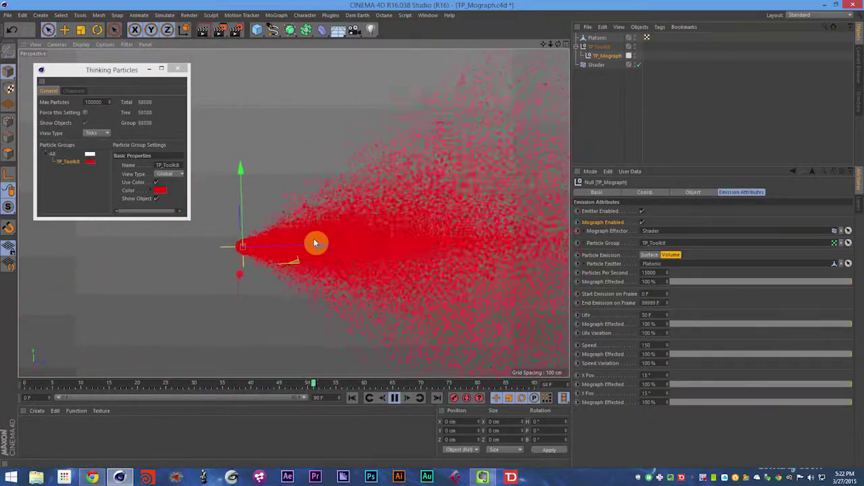
double_click(652, 375)
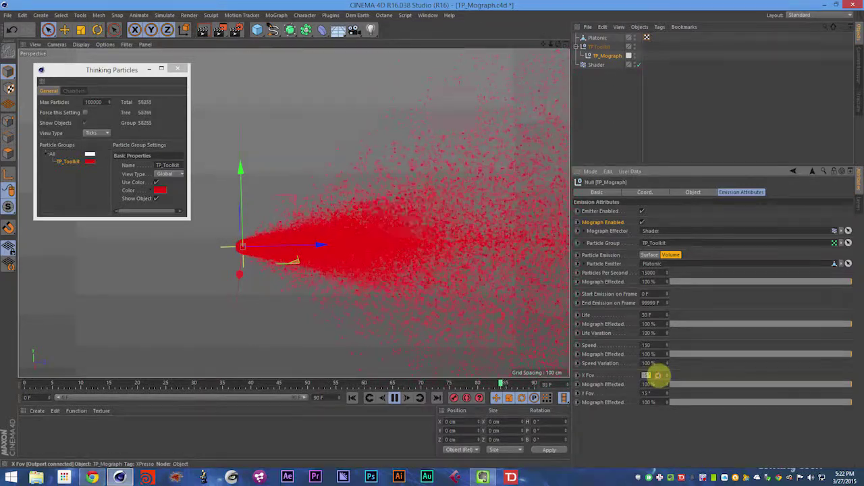
left_click_drag(303, 256, 311, 258, "alt")
left_click(648, 375)
left_click(658, 424)
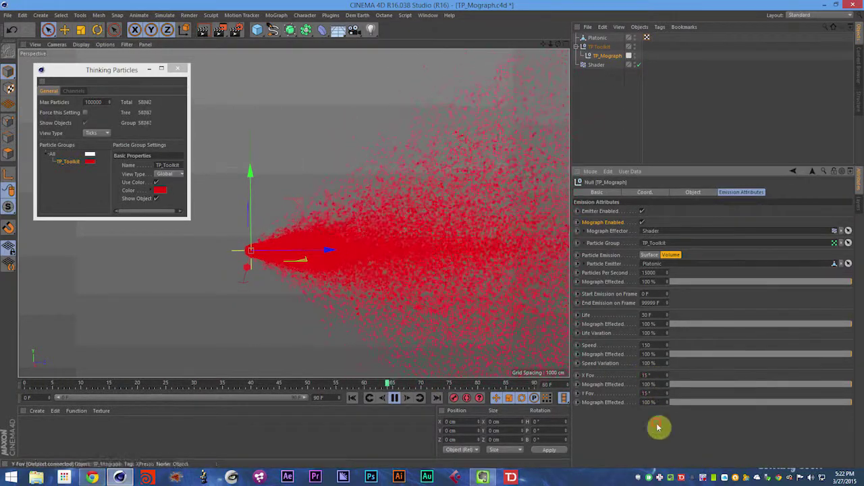
- Reduce the Mograph Effected values of both X Fov and Y Fov to 0%
left_click(693, 384)
left_click(690, 402)
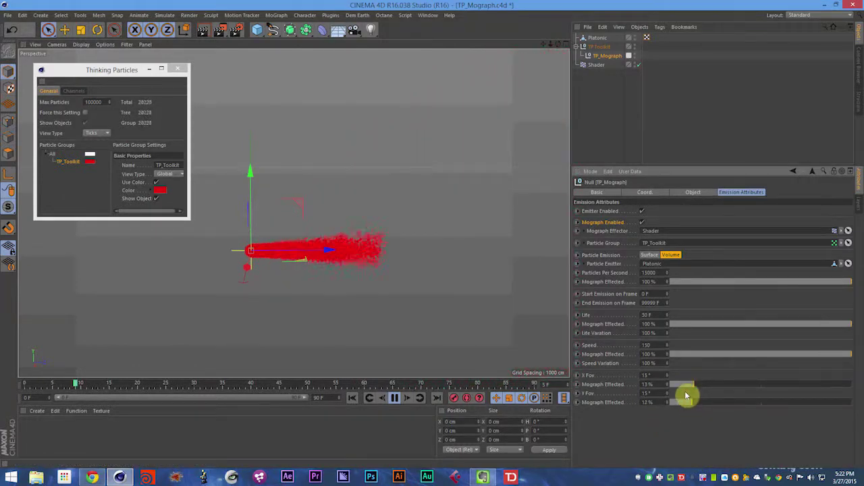
left_click_drag(688, 384, 763, 403)
left_click(684, 384)
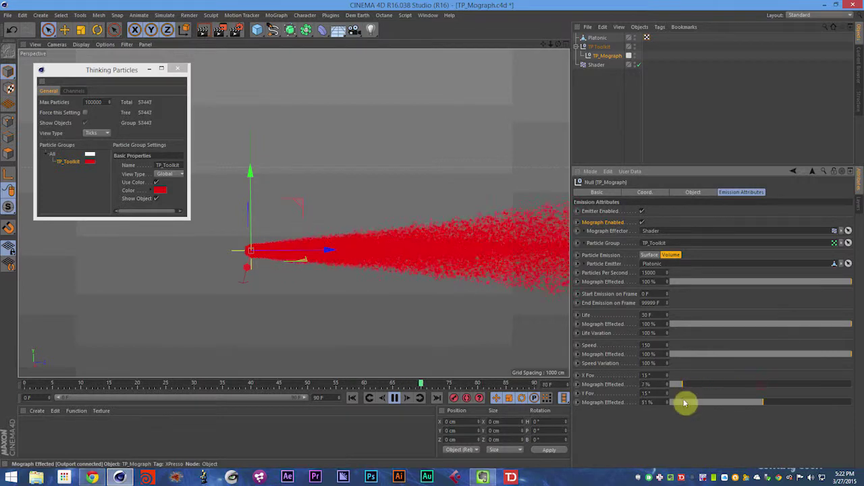
left_click_drag(681, 385, 618, 391)
left_click_drag(680, 402, 598, 408)
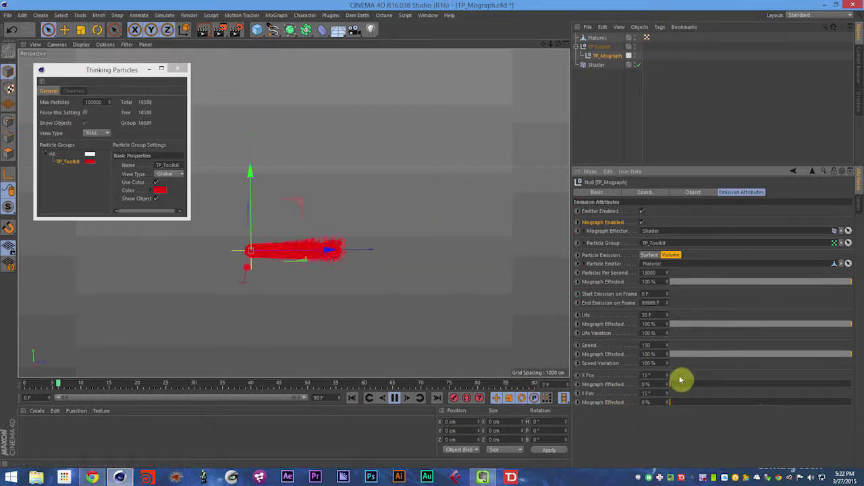
- Set X Fov and Y Fov to 90°, stop playback and return to the first frame
double_click(654, 376)
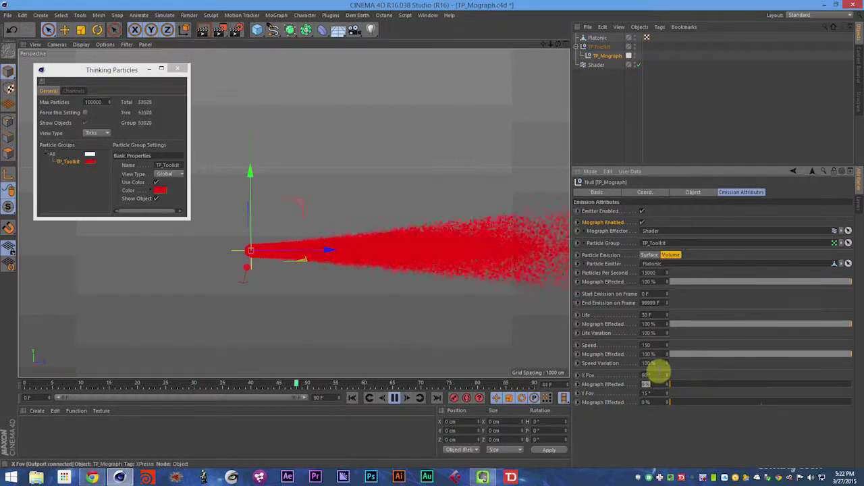
key("Tab")
key("Tab")
type("90")
key("Return")
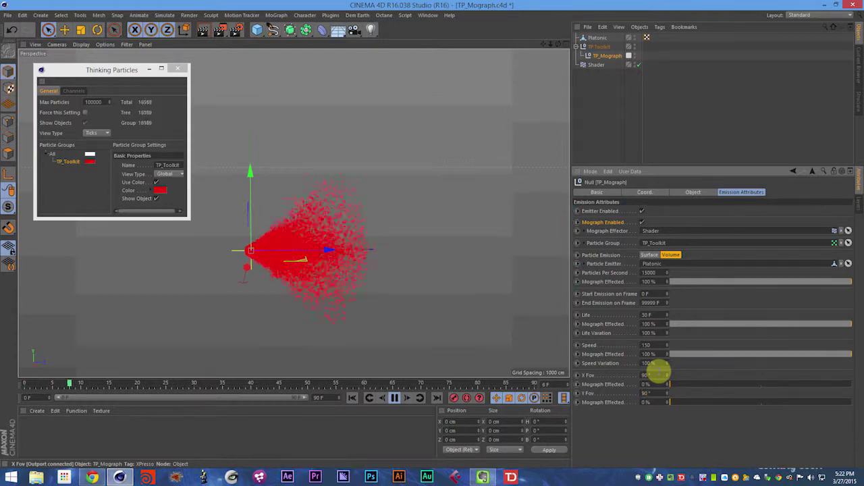
left_click(610, 402)
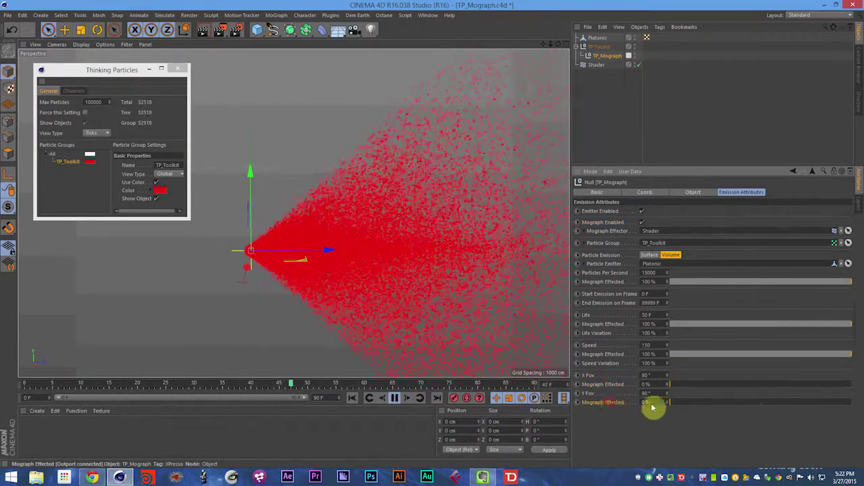
key("F8")
key("shift+f")
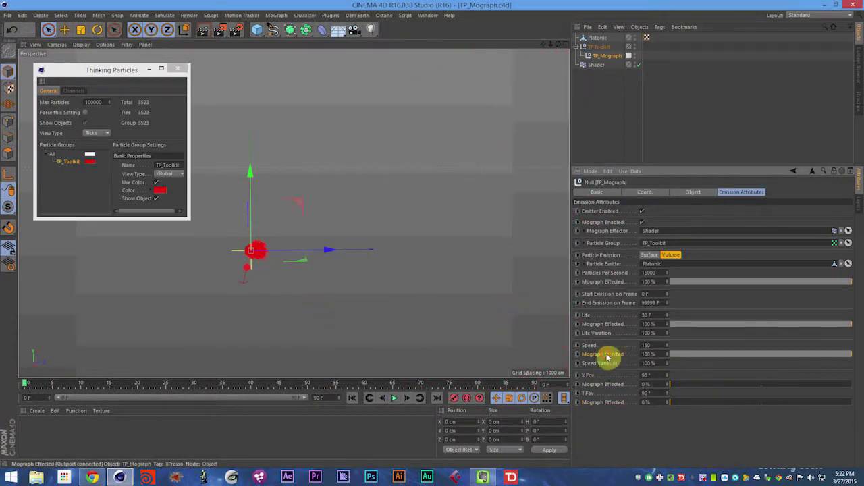
- Reduce Mograph Effected to 29% for Speed and 22% for Life while the animation plays
left_click(723, 354)
key("F8")
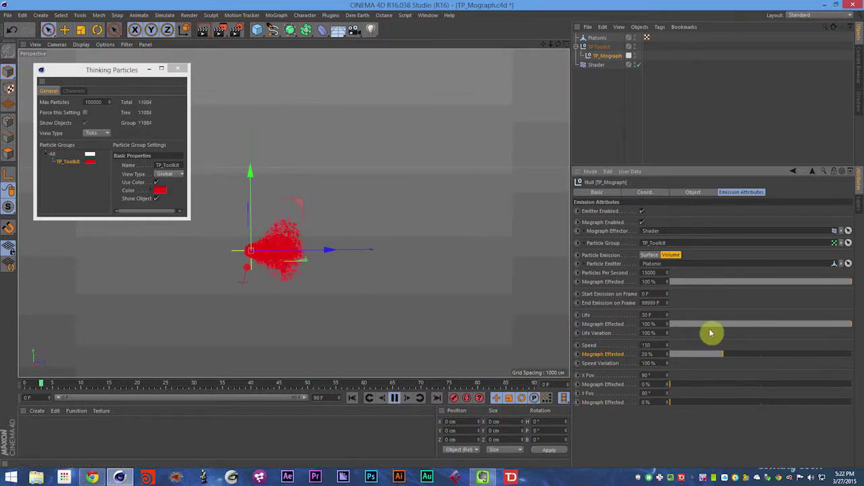
left_click(708, 324)
left_click(722, 353)
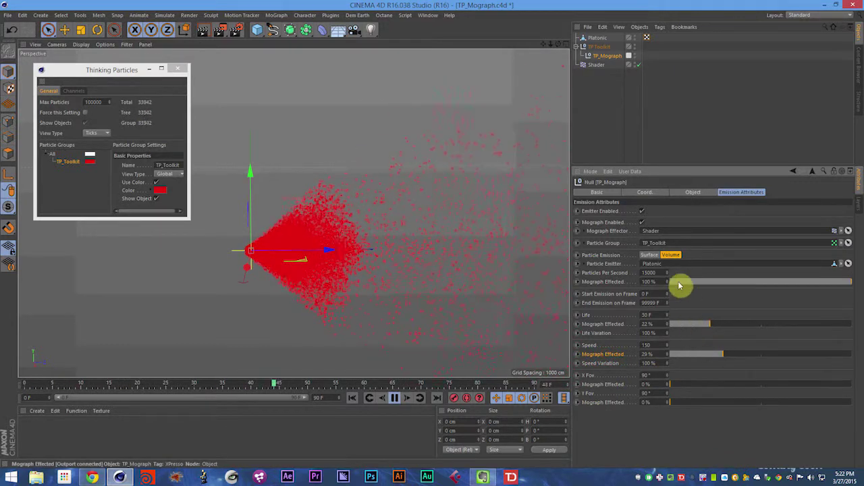
- Set the emitter's Particles Per Second to 150
left_click(657, 272)
key("BackSpace")
key("BackSpace")
key("Return")
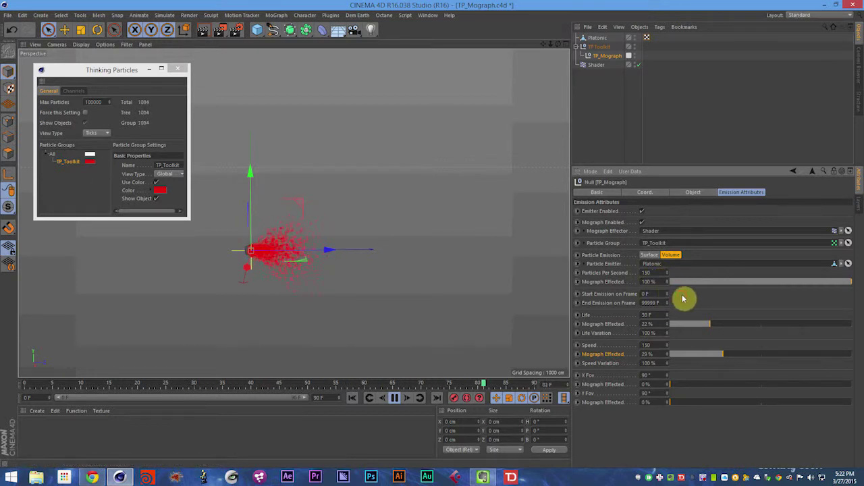
- Compare the Particles Per Second Mograph Effected value at 0% and restore it to 100%
left_click_drag(689, 284, 615, 291)
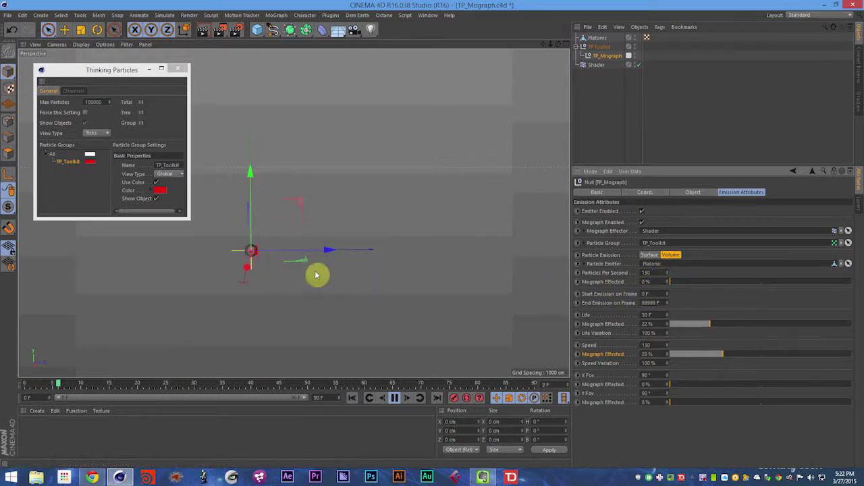
right_click_drag(257, 251, 310, 253, "alt")
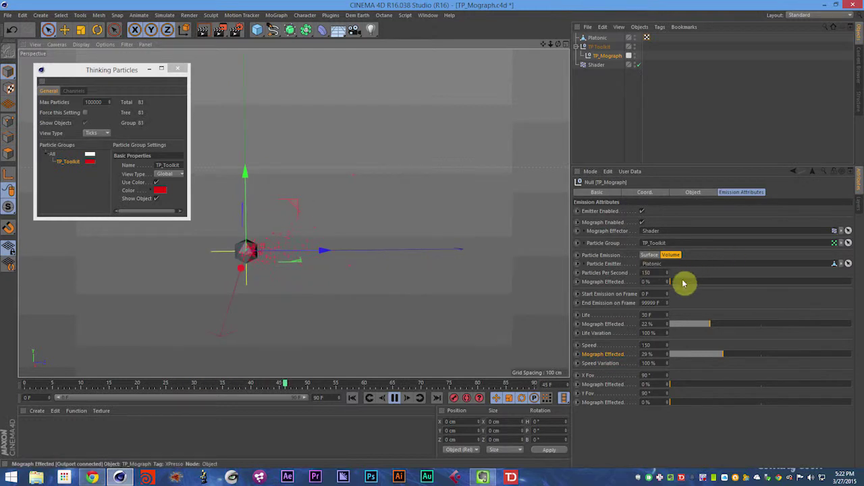
left_click_drag(685, 283, 848, 283)
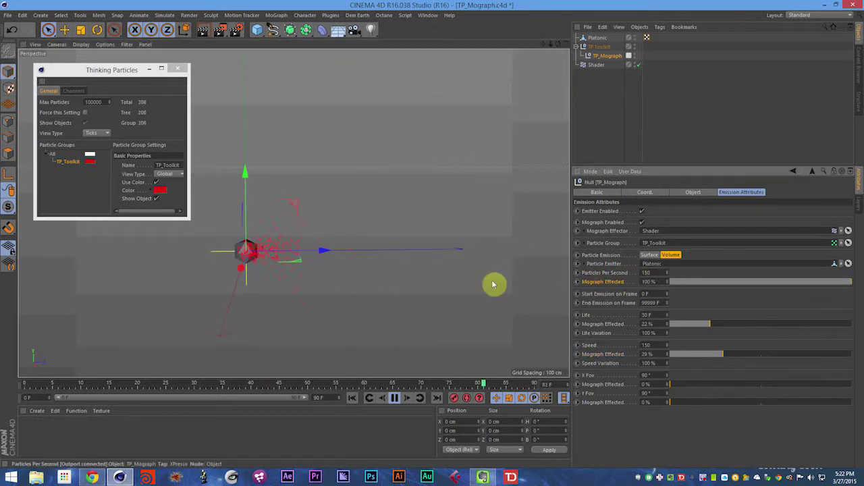
- Play the animation to examine how the effector varies the number of particles emitted from the Platonic
left_click(253, 241)
key("F8")
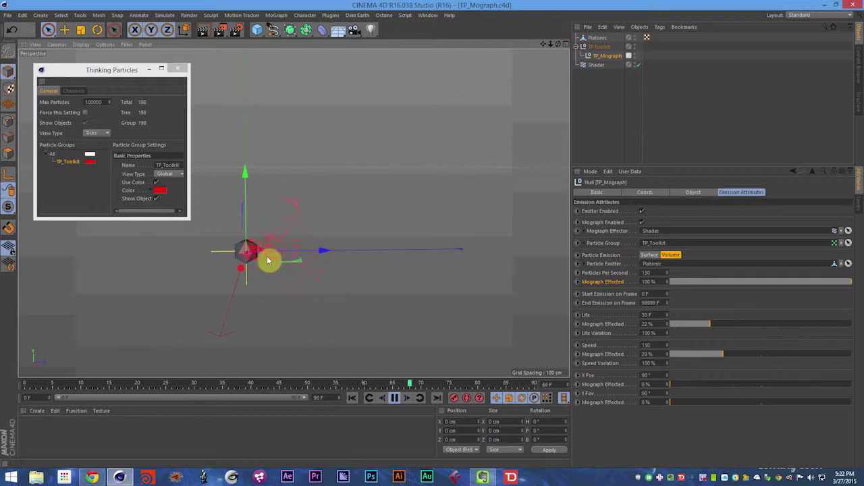
left_click(612, 281)
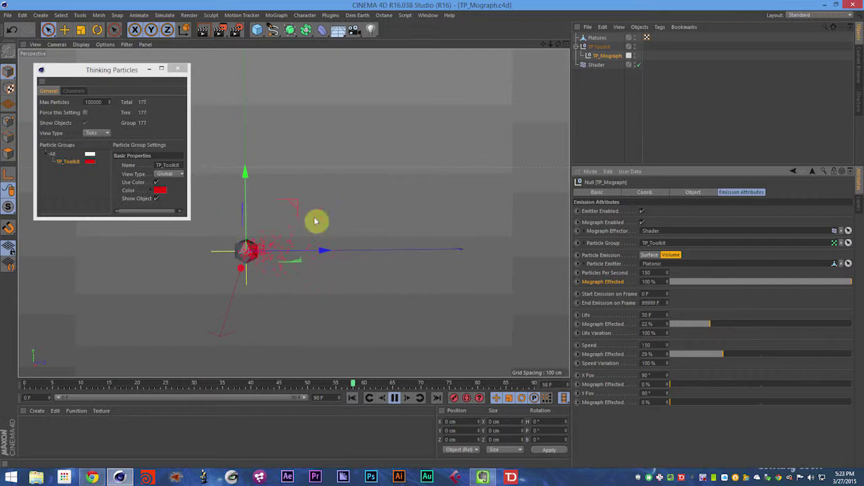
- Examine the Shader effector's animated noise preview, save the scene, rewind the animation and return to TP_Mograph's emission attributes
left_click(598, 65)
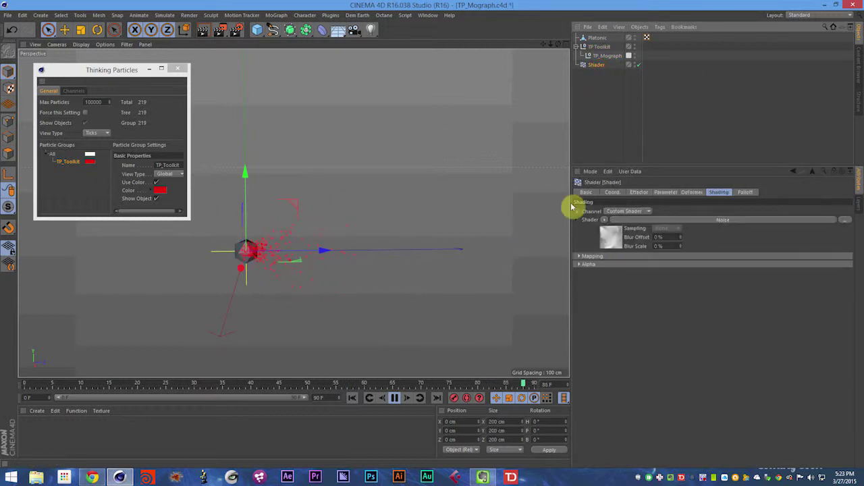
left_click(613, 236)
key("F8")
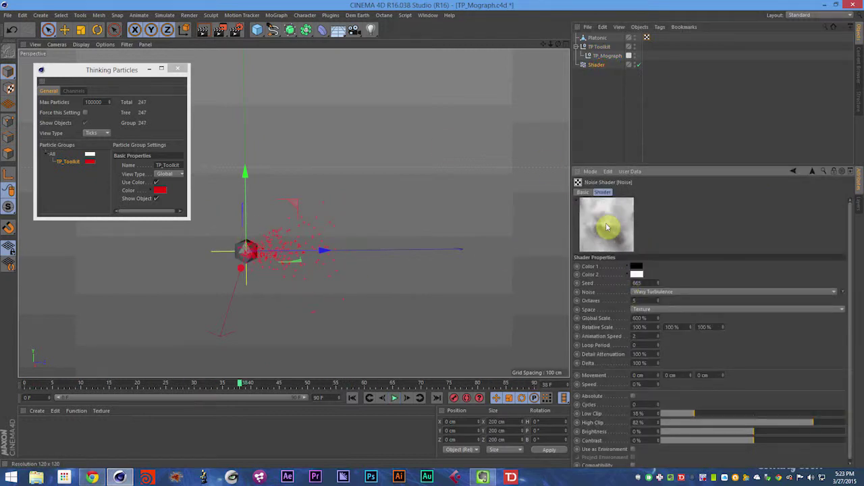
key("ctrl+s")
key("shift+f")
left_click(603, 64)
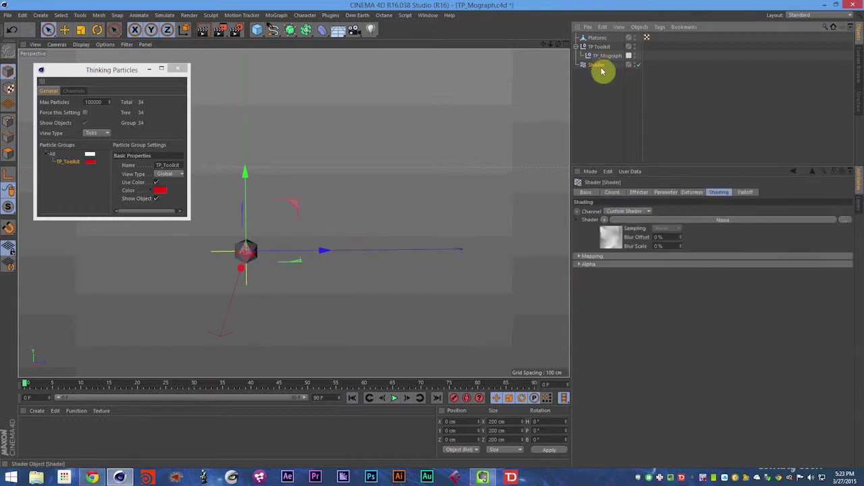
left_click(609, 58)
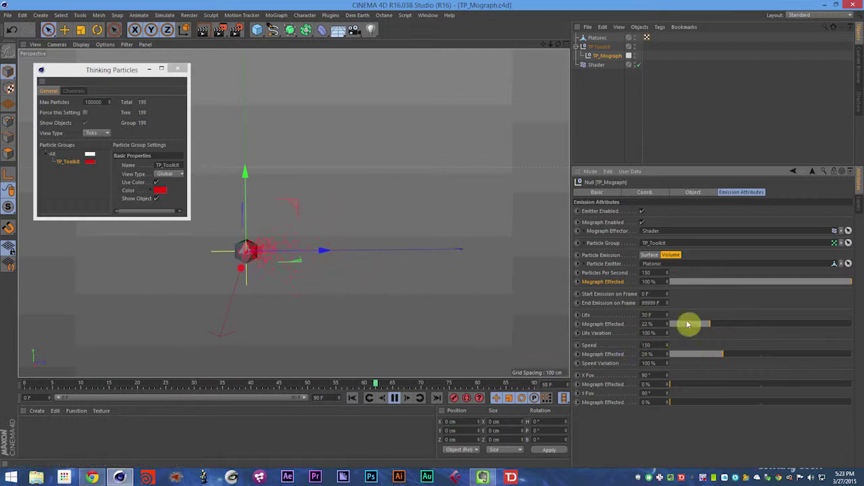
- Restore Mograph Effected to 100% for both Life and Speed and save the scene
left_click_drag(723, 327, 852, 327)
left_click_drag(812, 350, 861, 355)
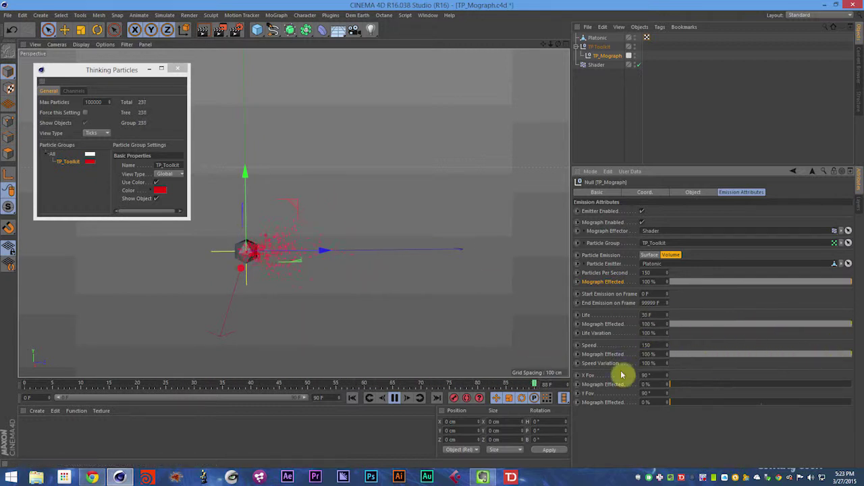
key("ctrl+s")
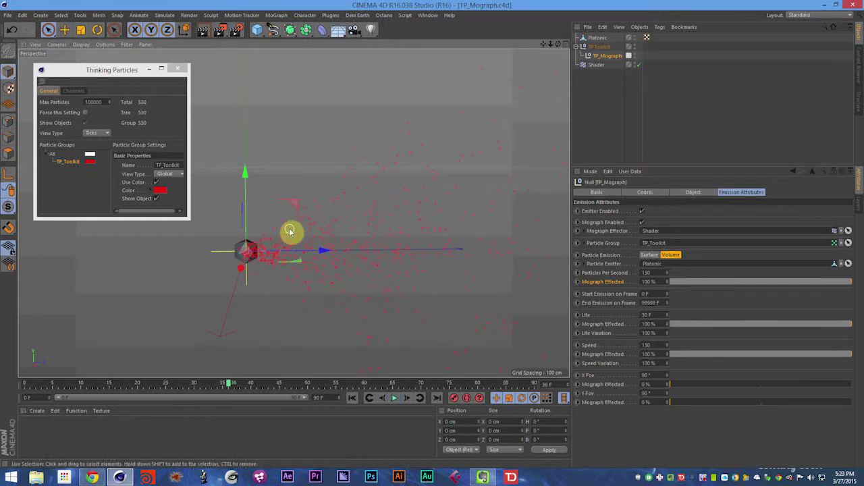
- Switch Mograph Enabled off and back on to compare the emission with and without the effector
left_click(643, 222)
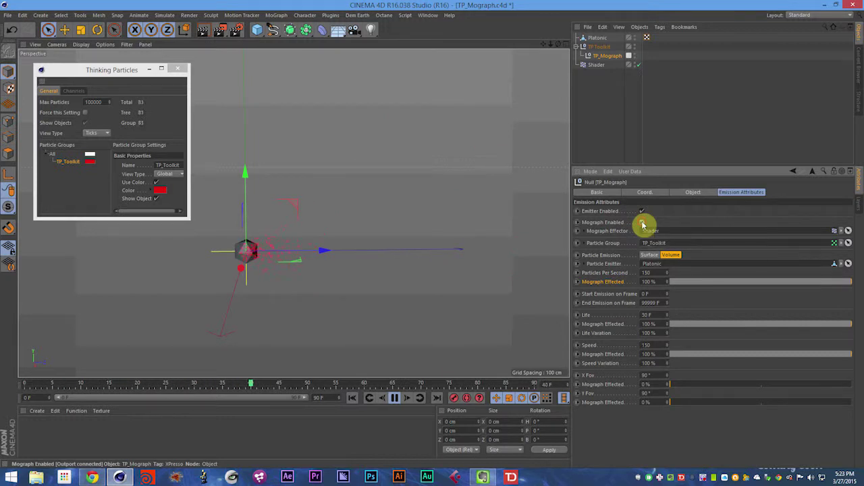
left_click(643, 222)
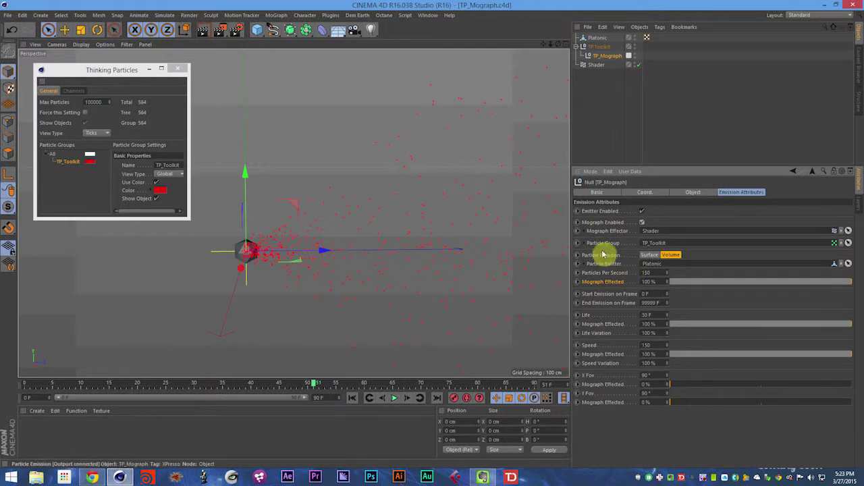
- Set Particle Emission to Surface and review TP_Mograph's particle group, emitter, emission frame, life, speed and field-of-view attributes
left_click(607, 243)
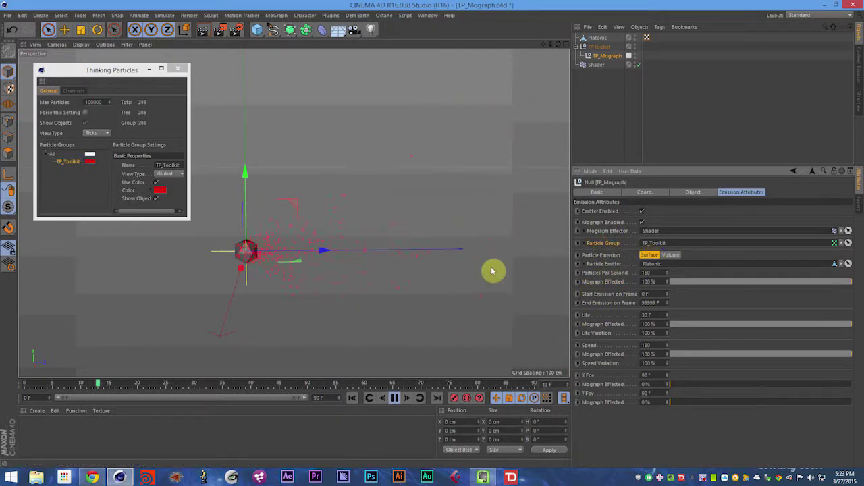
left_click(613, 264)
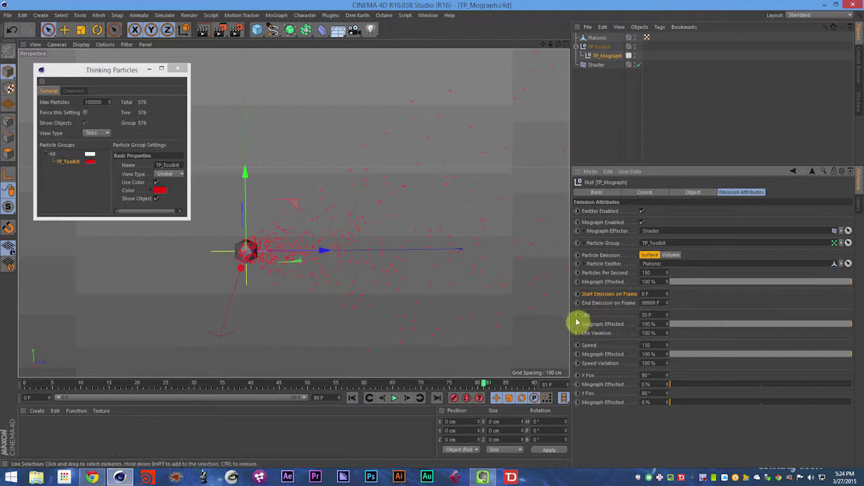
left_click(604, 353)
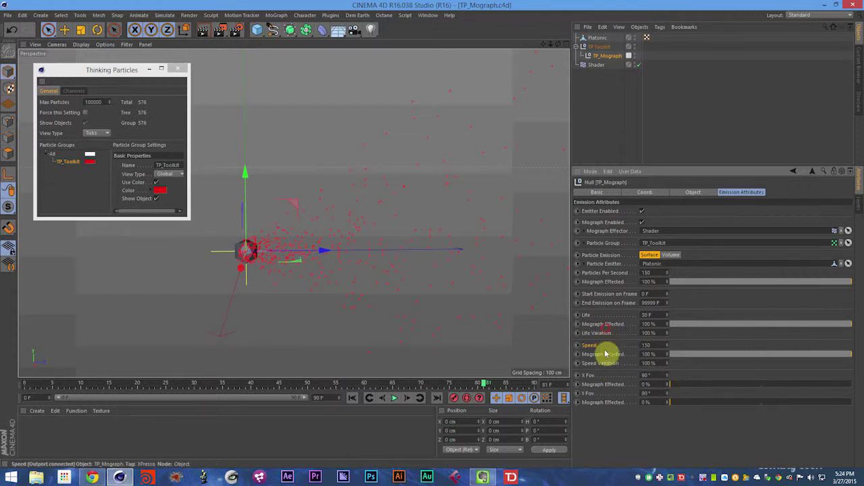
left_click(605, 393)
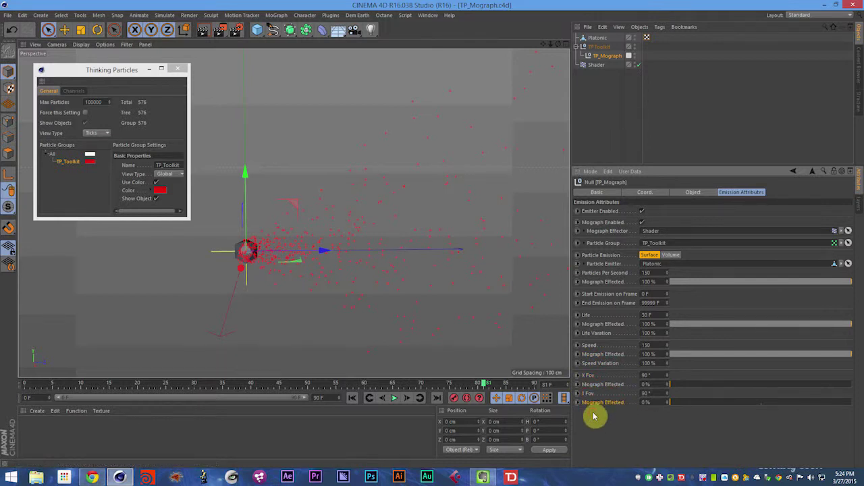
- Replay the particle emission from the first frame with nothing selected, stop it and save the scene
left_click(605, 105)
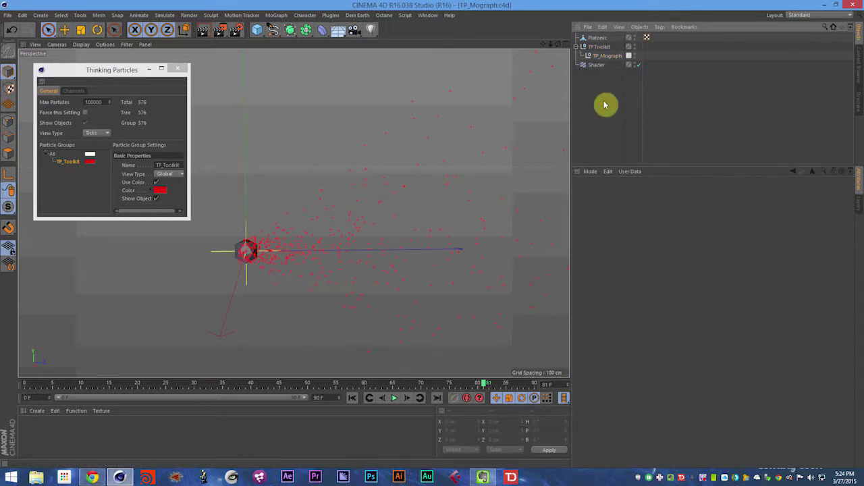
key("shift+f")
key("F8")
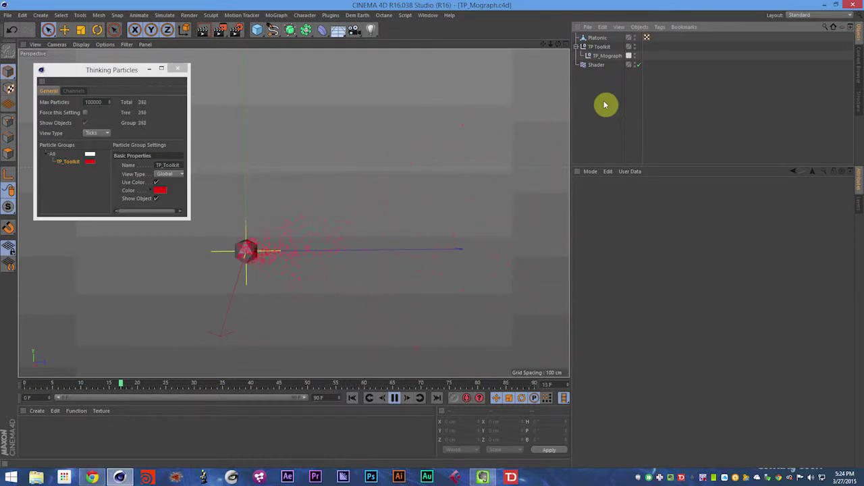
key("F8")
left_click(295, 234)
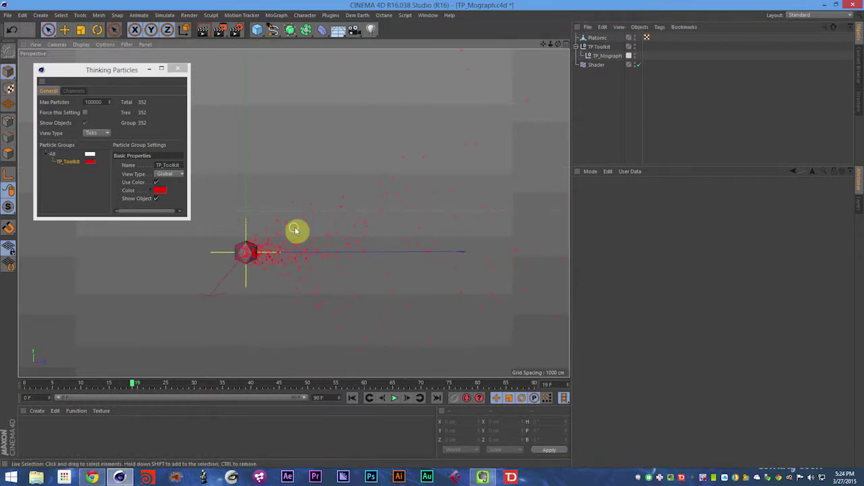
key("ctrl+s")
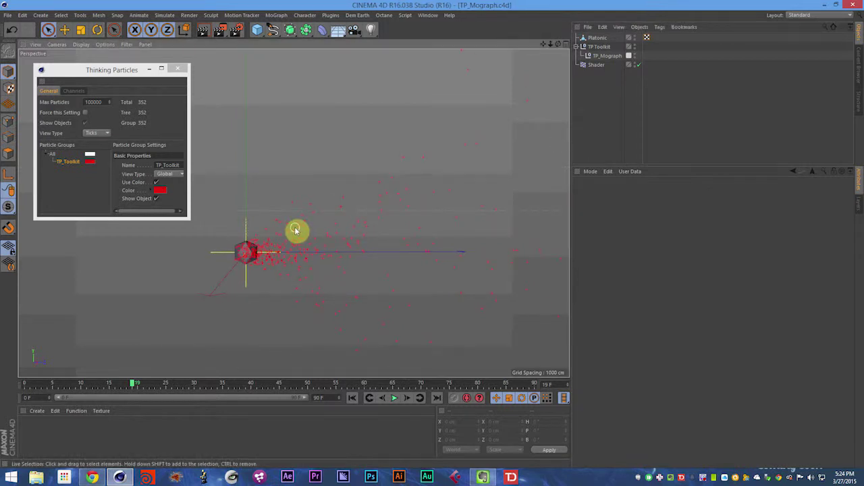